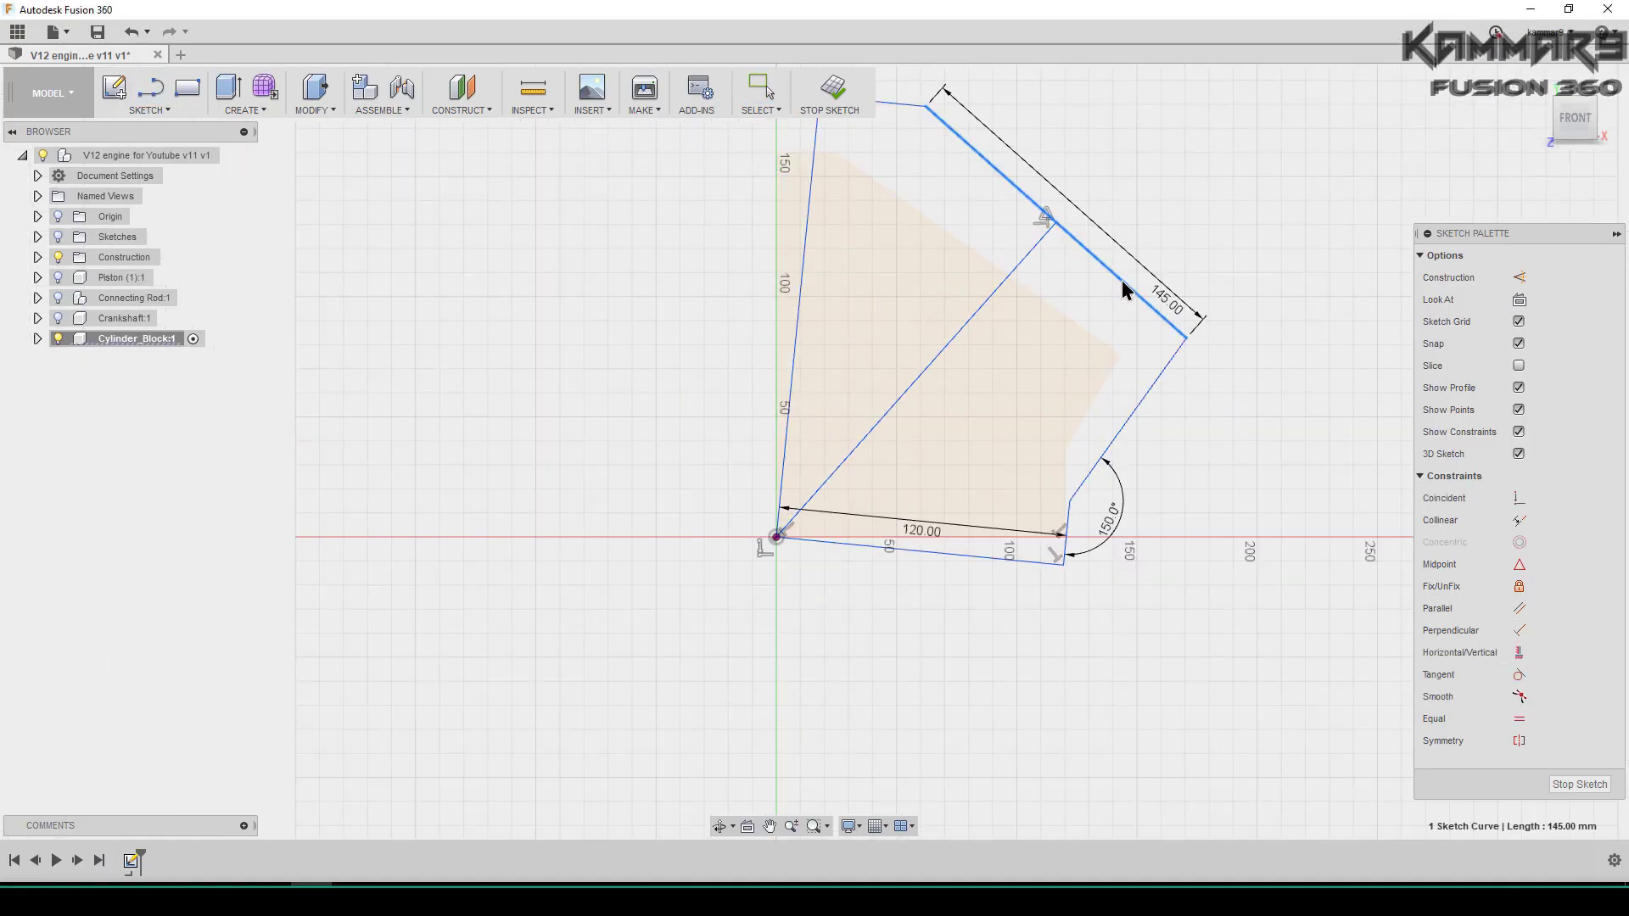
Step: Mirror the block profile across its centre line and extrude it into the V block
click(149, 110)
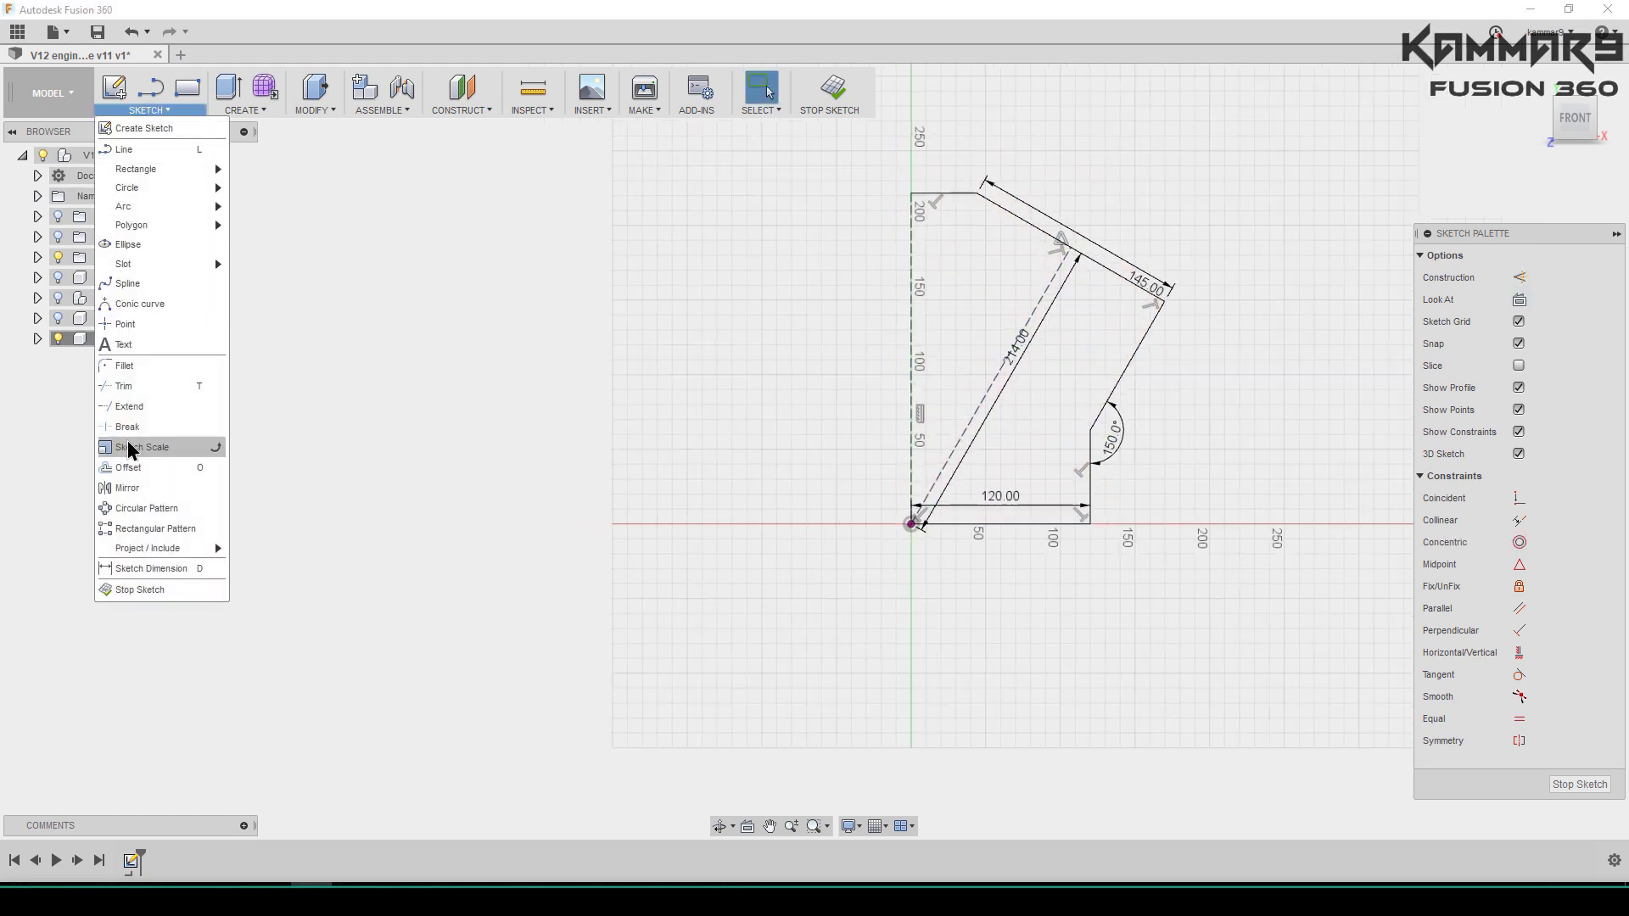
click(127, 488)
key(q)
click(803, 448)
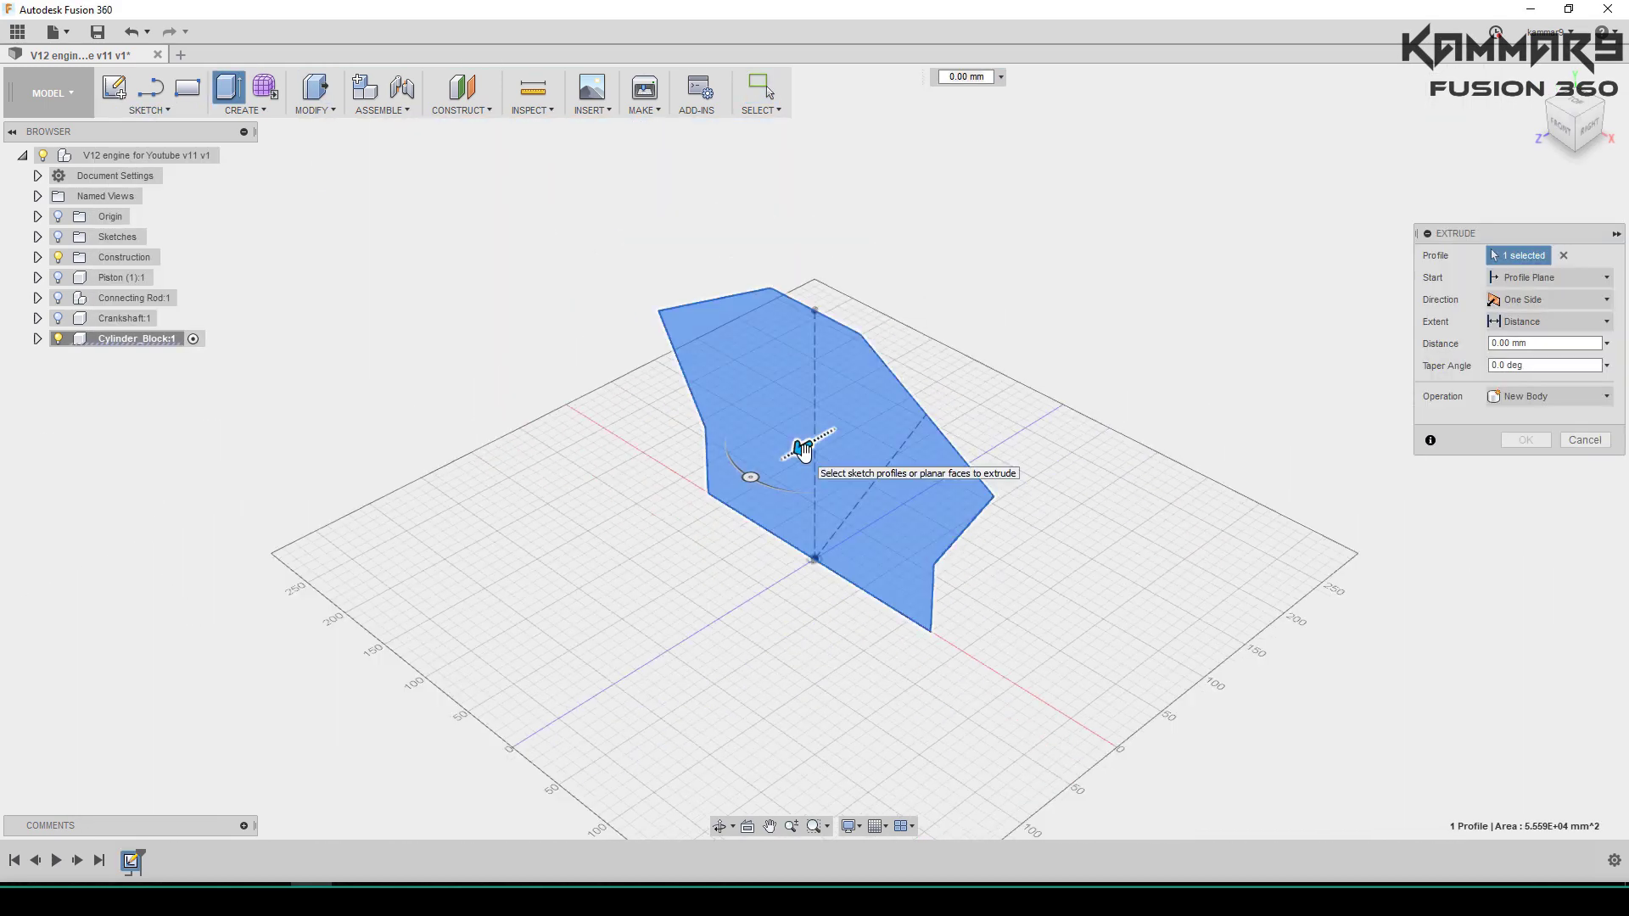
Step: Rectangular-pattern the bore circle into a row of six
click(244, 109)
click(165, 307)
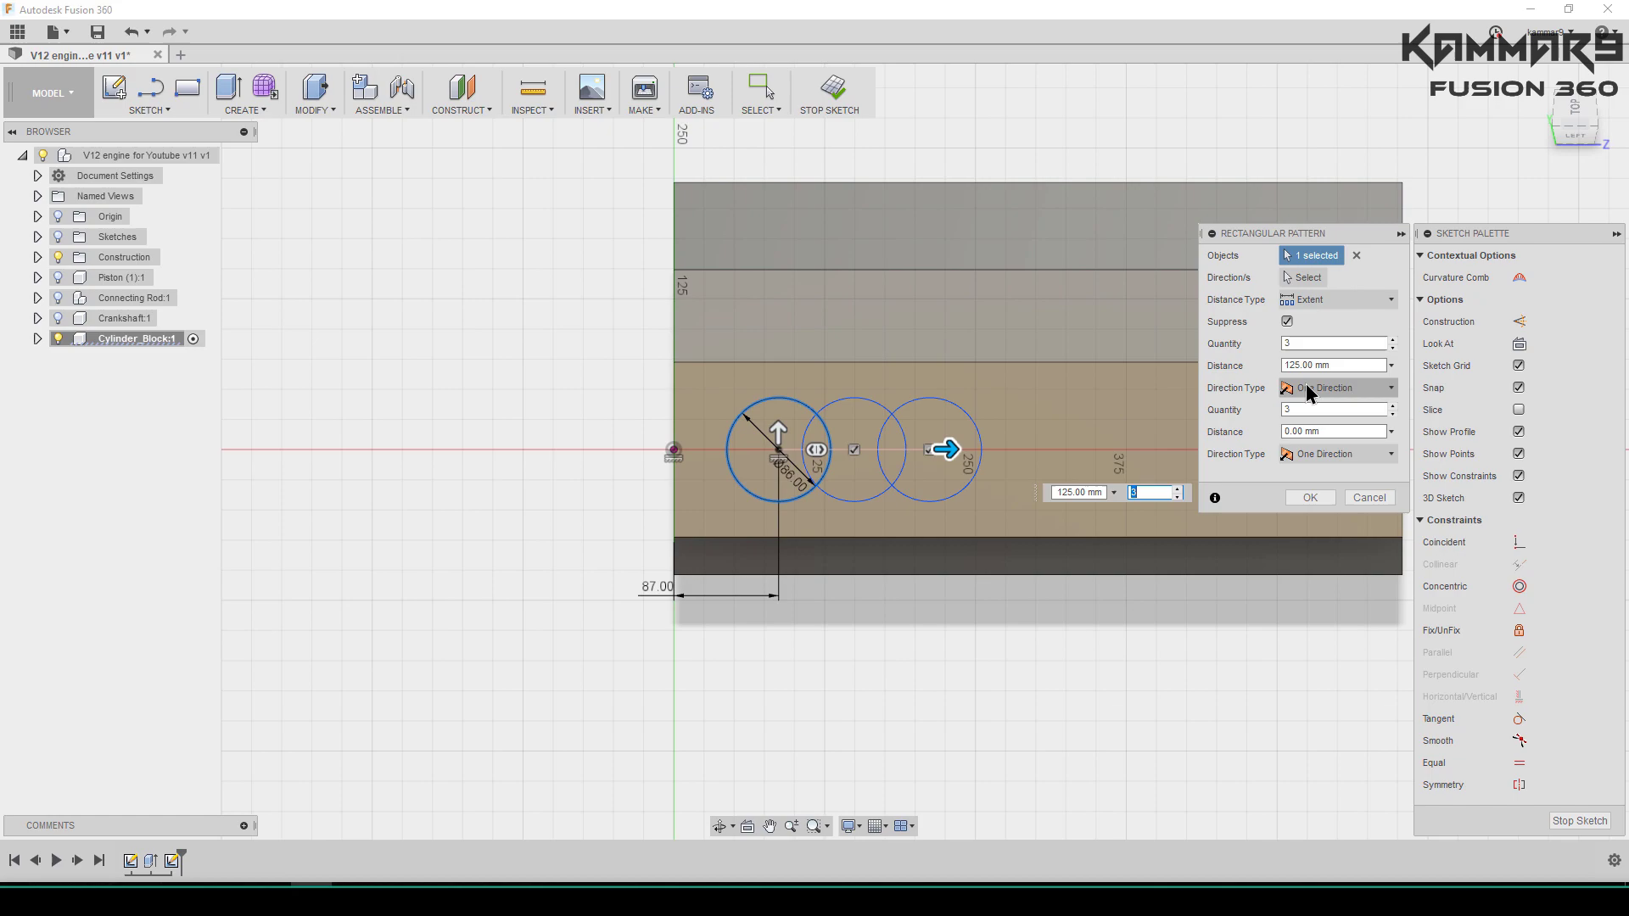
text(6256)
click(1310, 496)
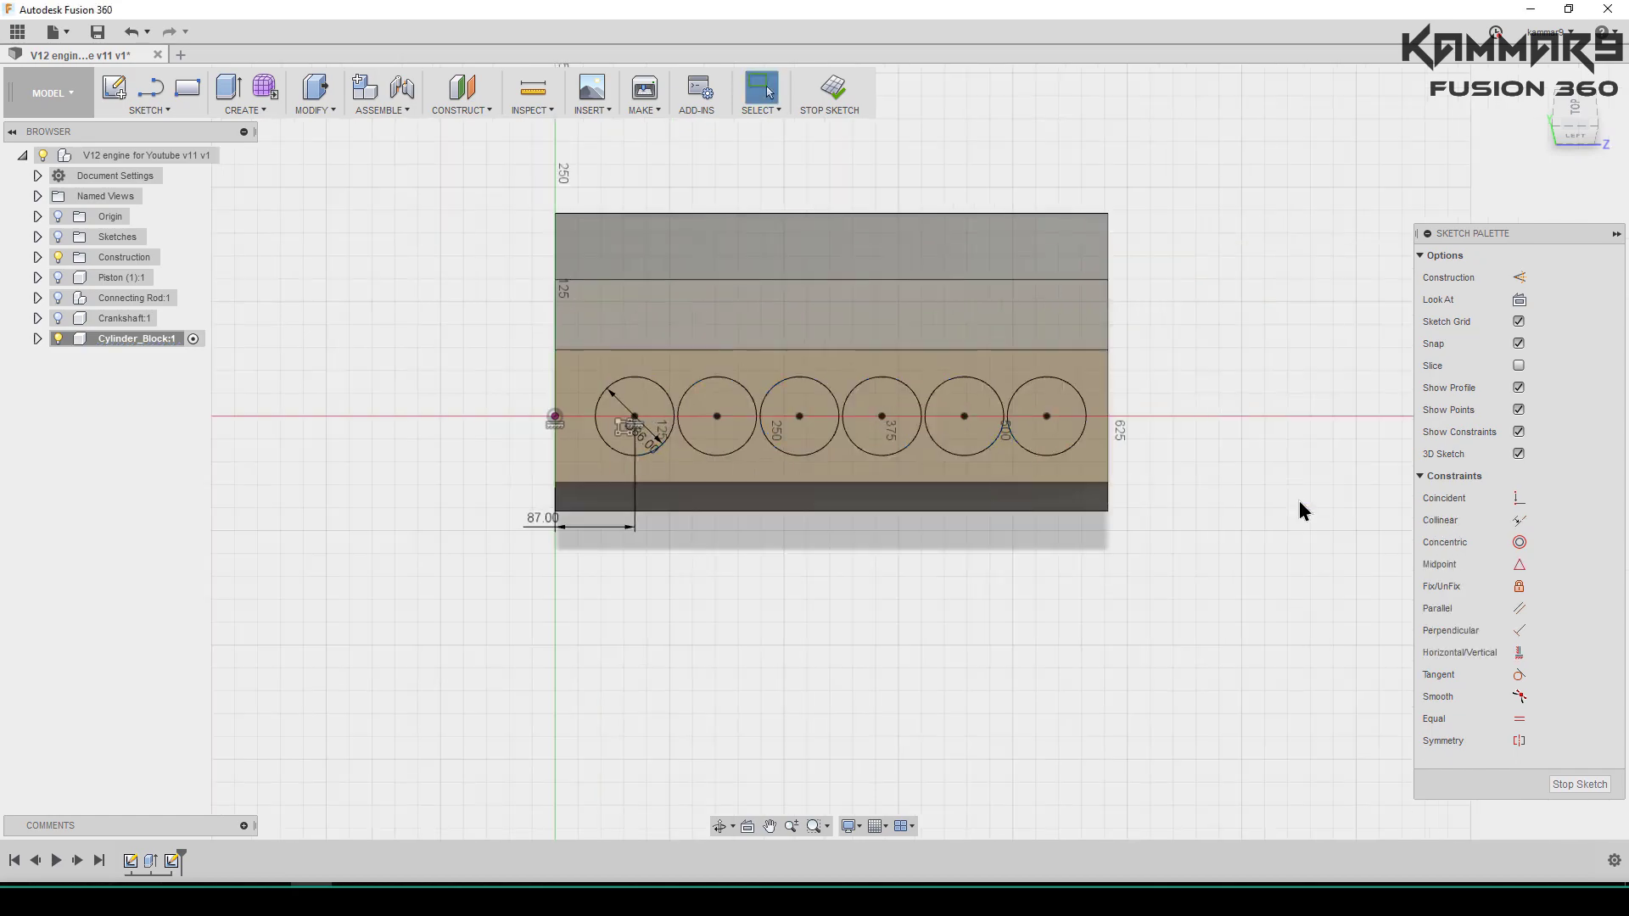
Step: Extrude-cut the six bore circles into the block
key(q)
click(967, 551)
key(Return)
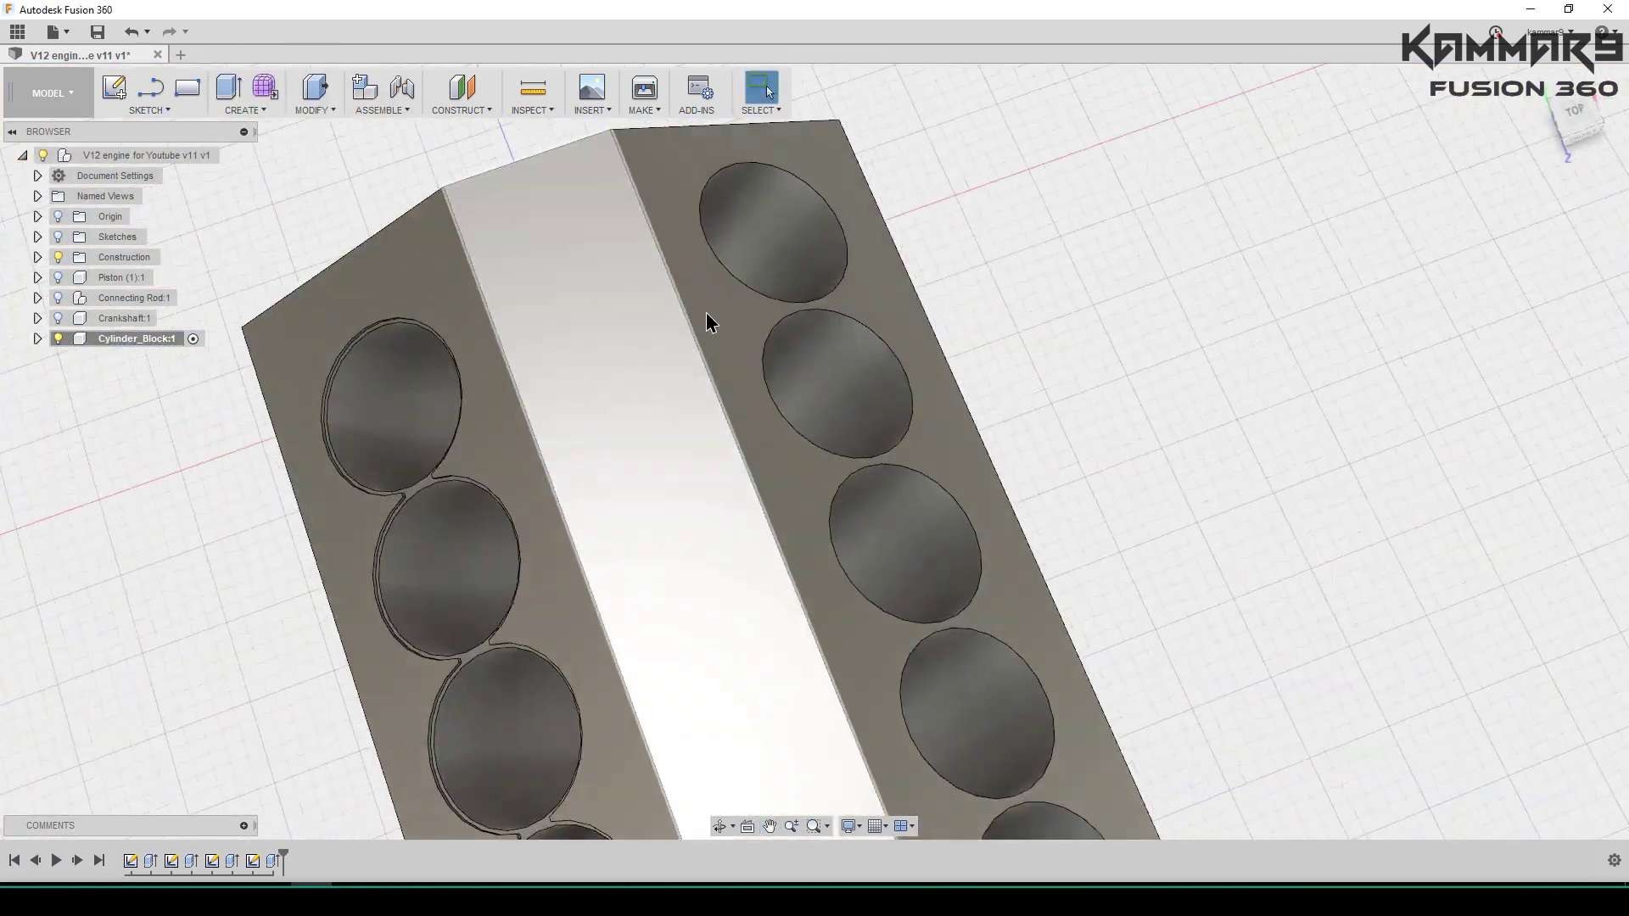
Step: Select one bore circle and begin offsetting it
click(913, 541)
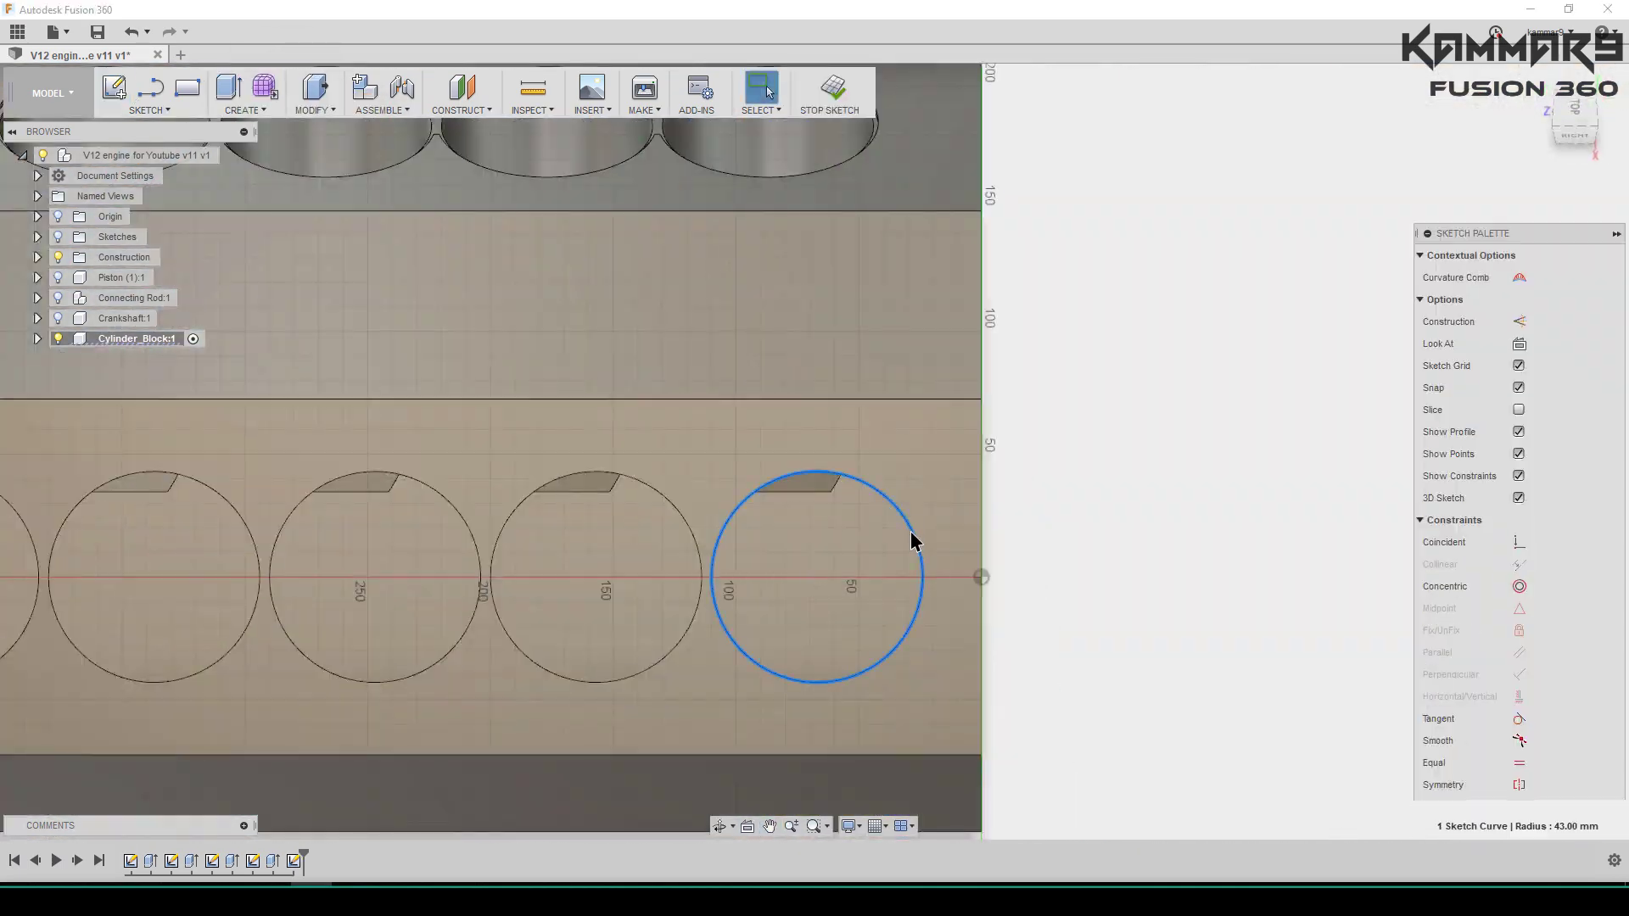
click(149, 109)
click(147, 466)
scroll(1134, 580, down, 3)
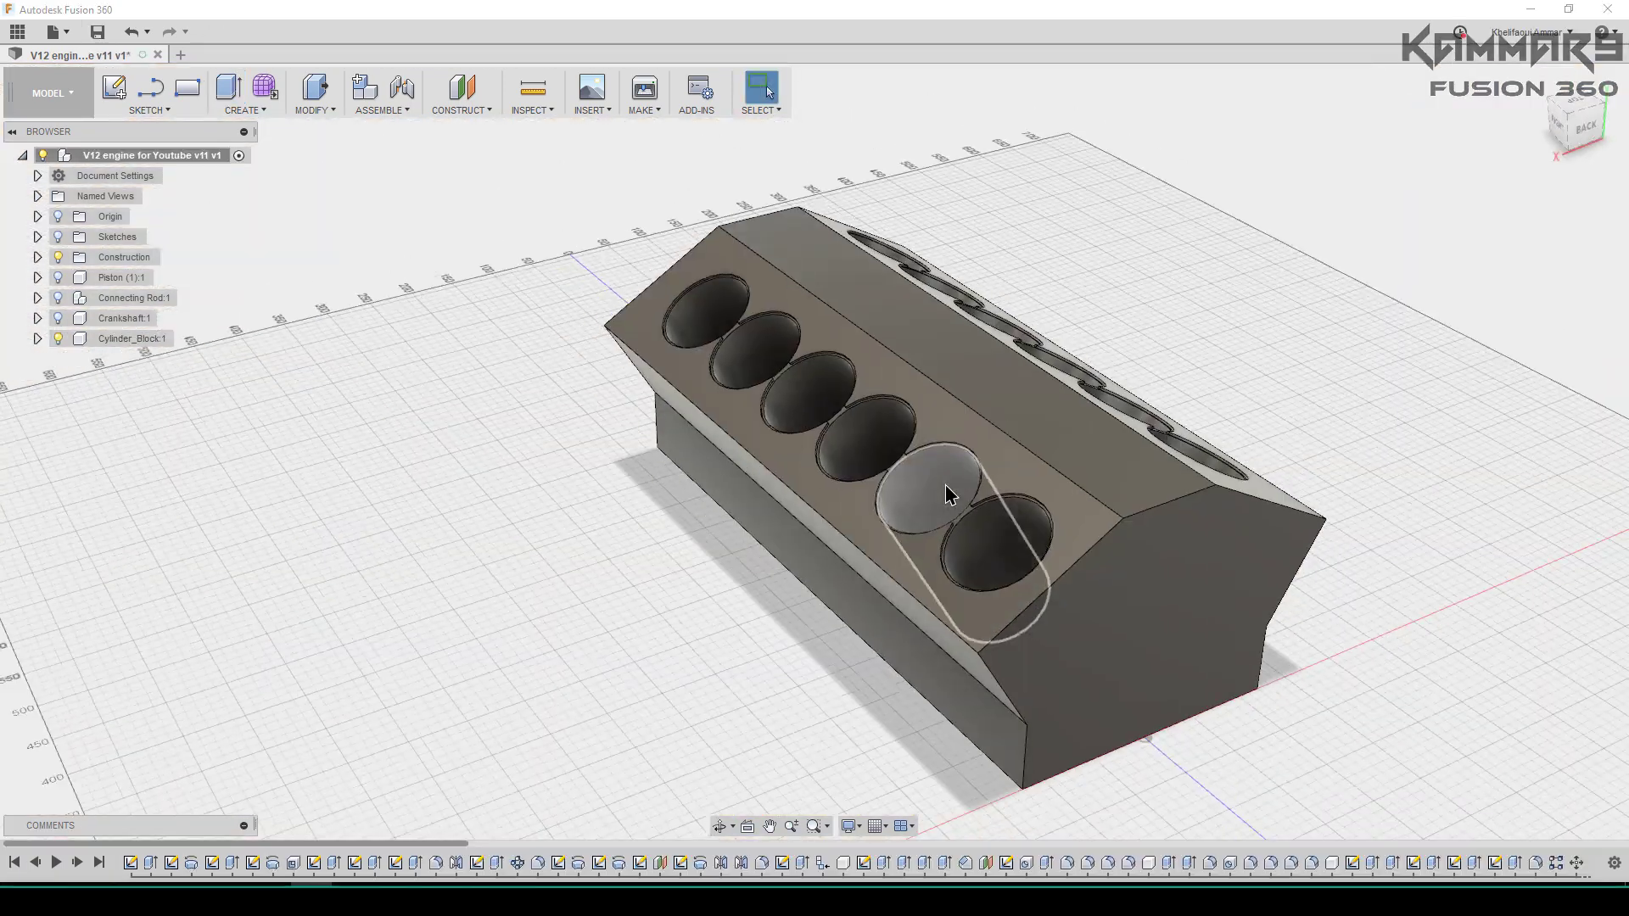
mouse_move(945, 485)
shift+middle_down()
mouse_move(900, 576)
mouse_move(960, 562)
shift+middle_up()
mouse_move(1053, 507)
shift+middle_down()
mouse_move(999, 500)
mouse_move(891, 425)
shift+middle_up()
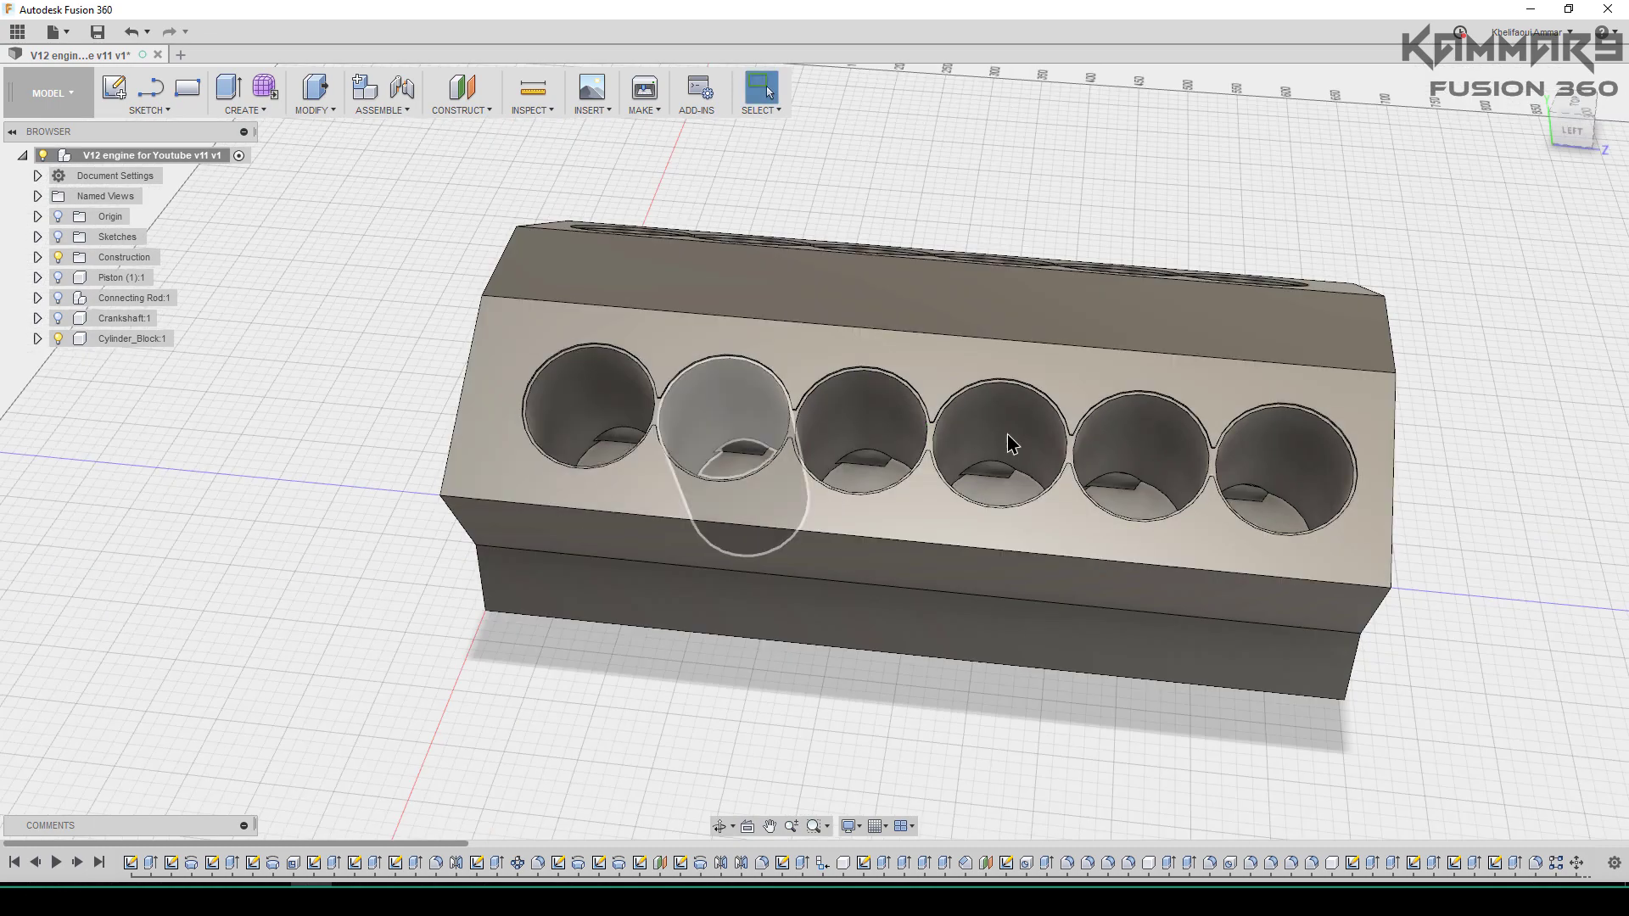
middle_drag(1087, 367, 1125, 380)
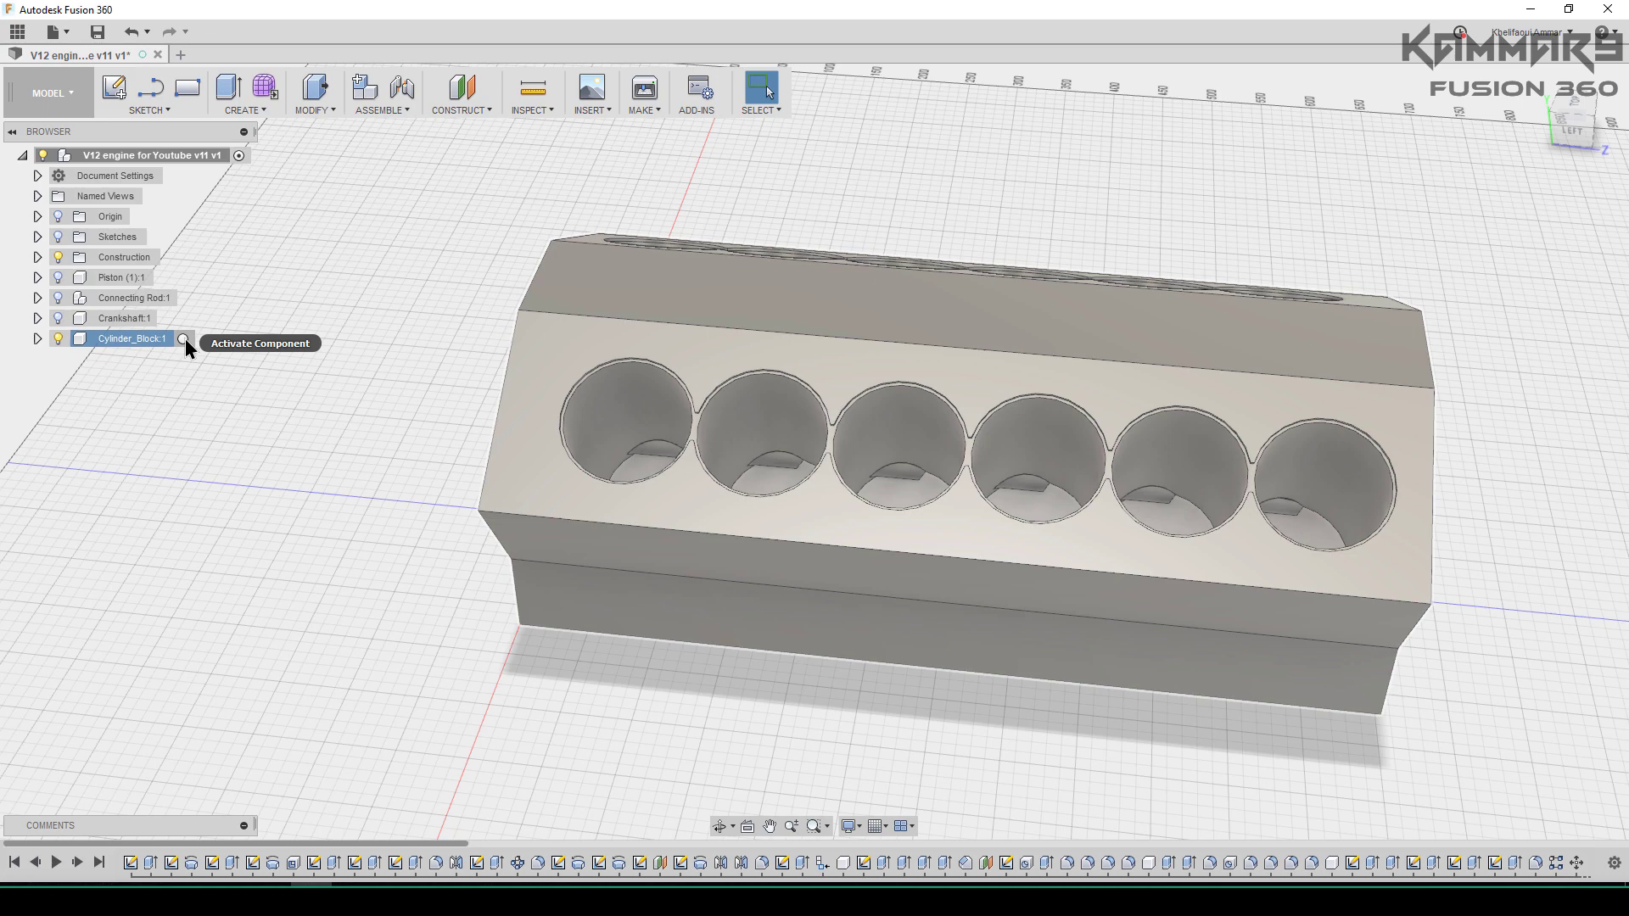
Step: Clear the selection, return to the top-level assembly, and activate Cylinder_Block:1
click(185, 340)
click(239, 154)
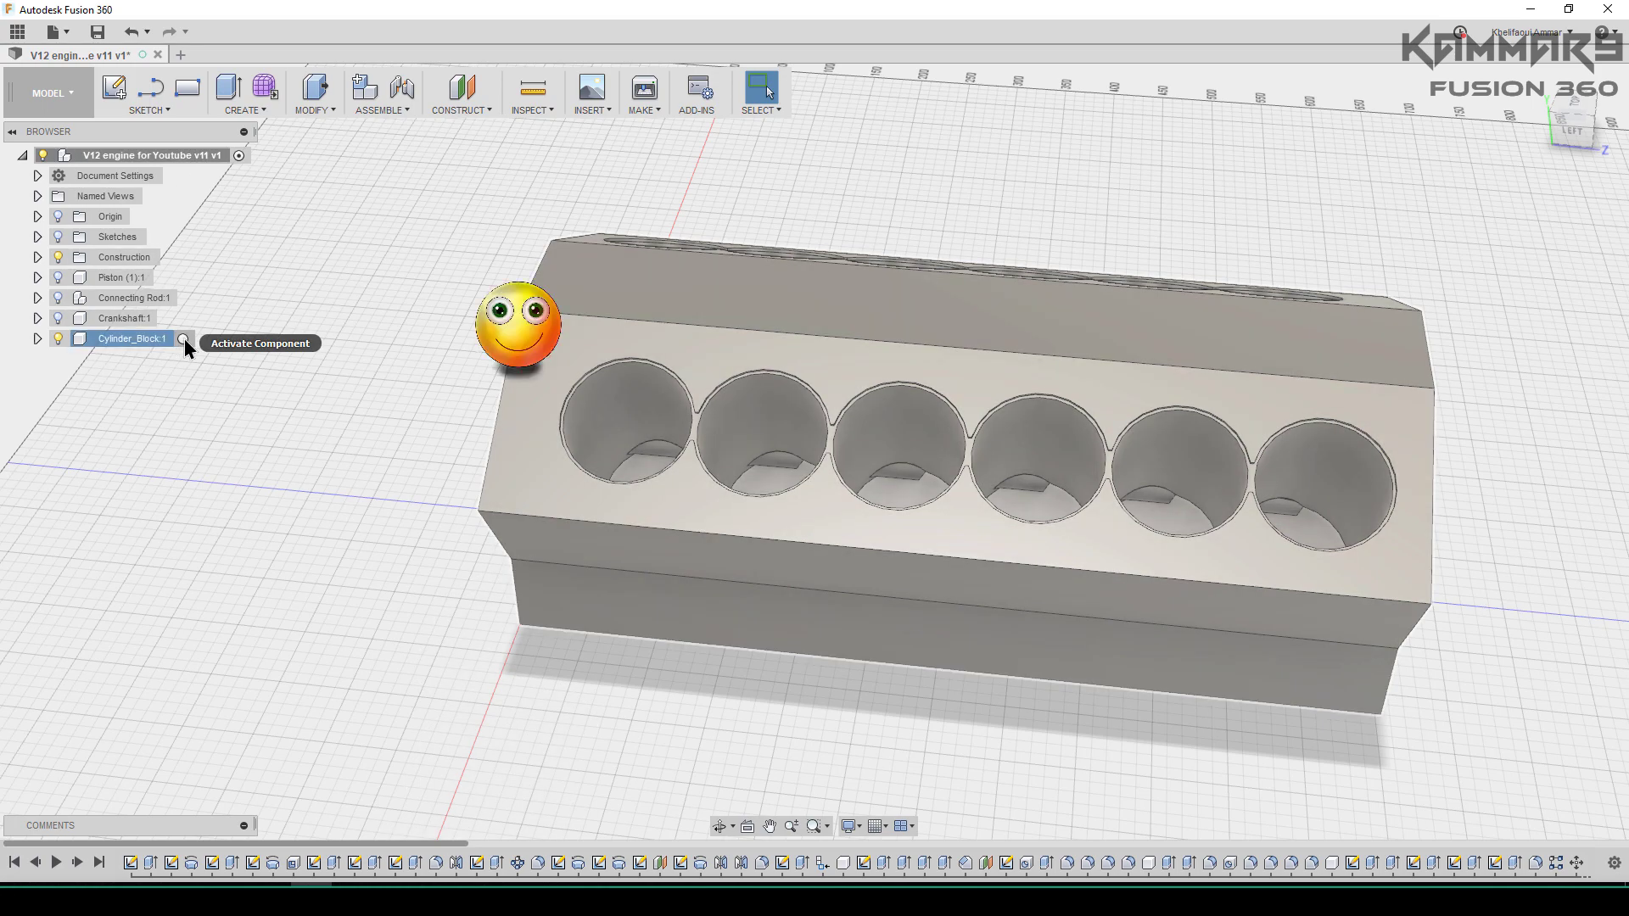
click(185, 339)
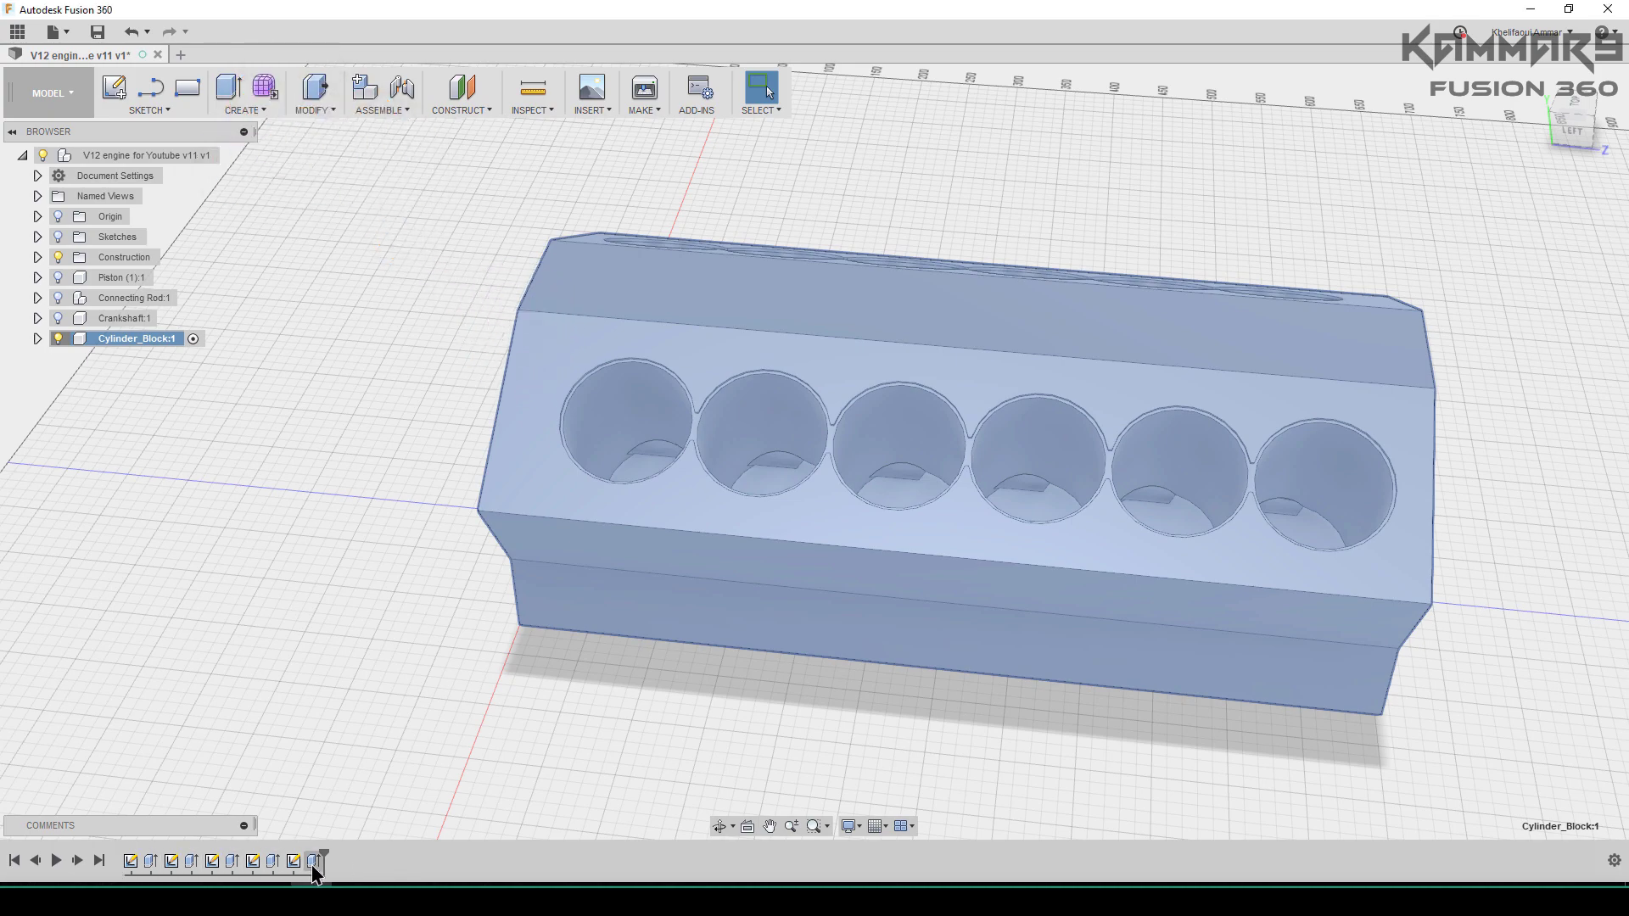
Step: Orbit to the angled bank and select the face holding the six bores
click(240, 557)
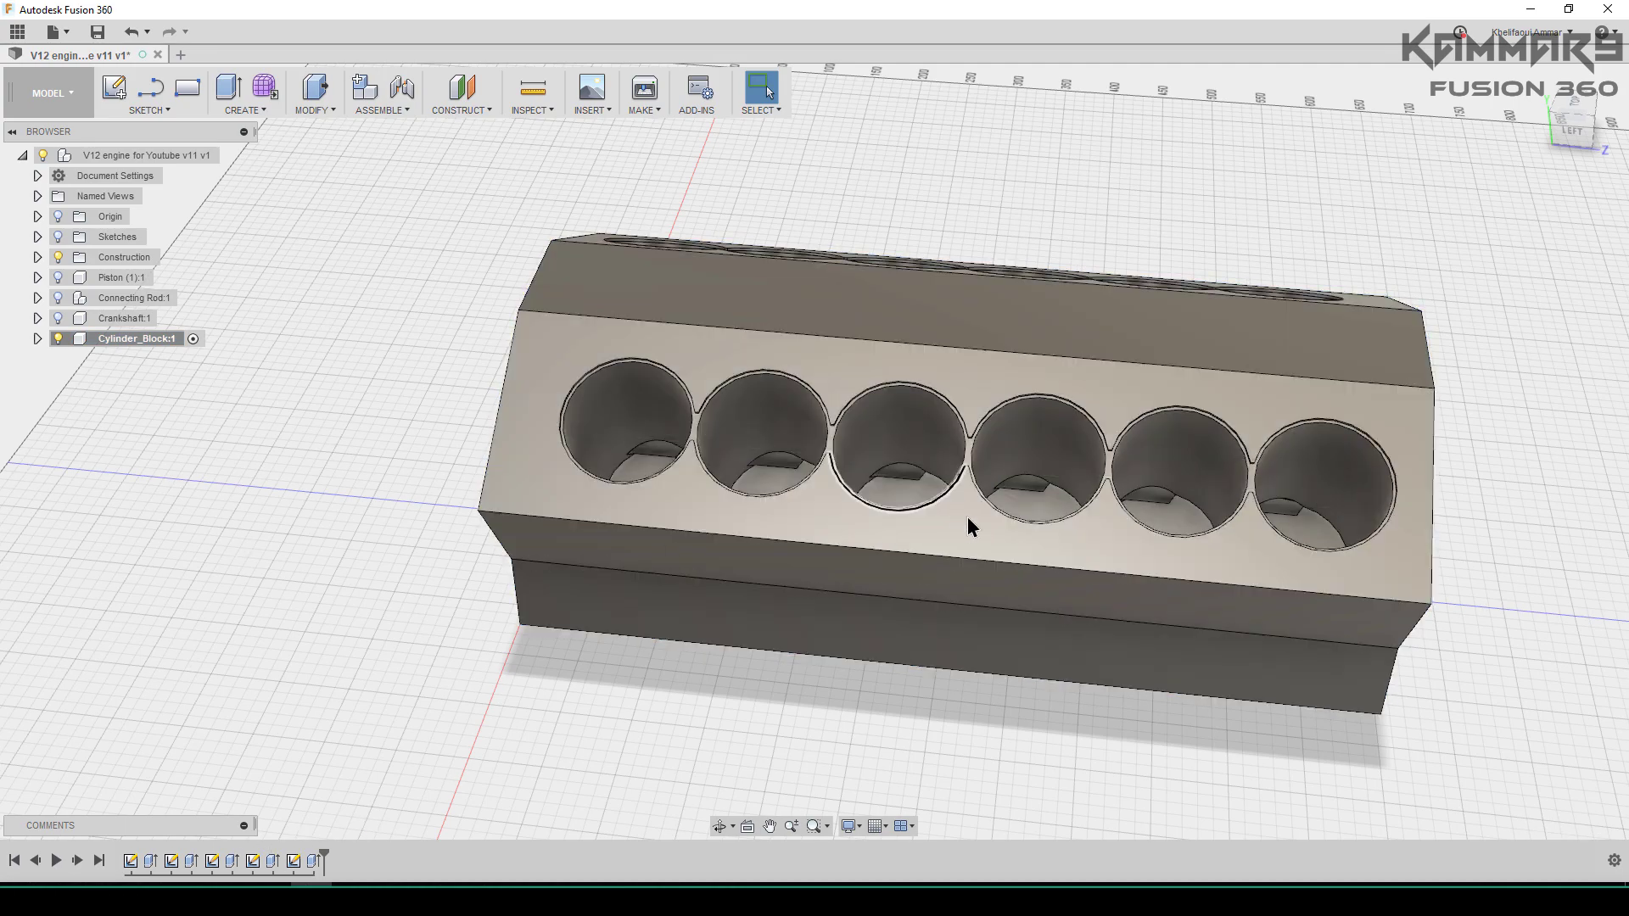
shift+middle_drag(987, 519, 841, 479)
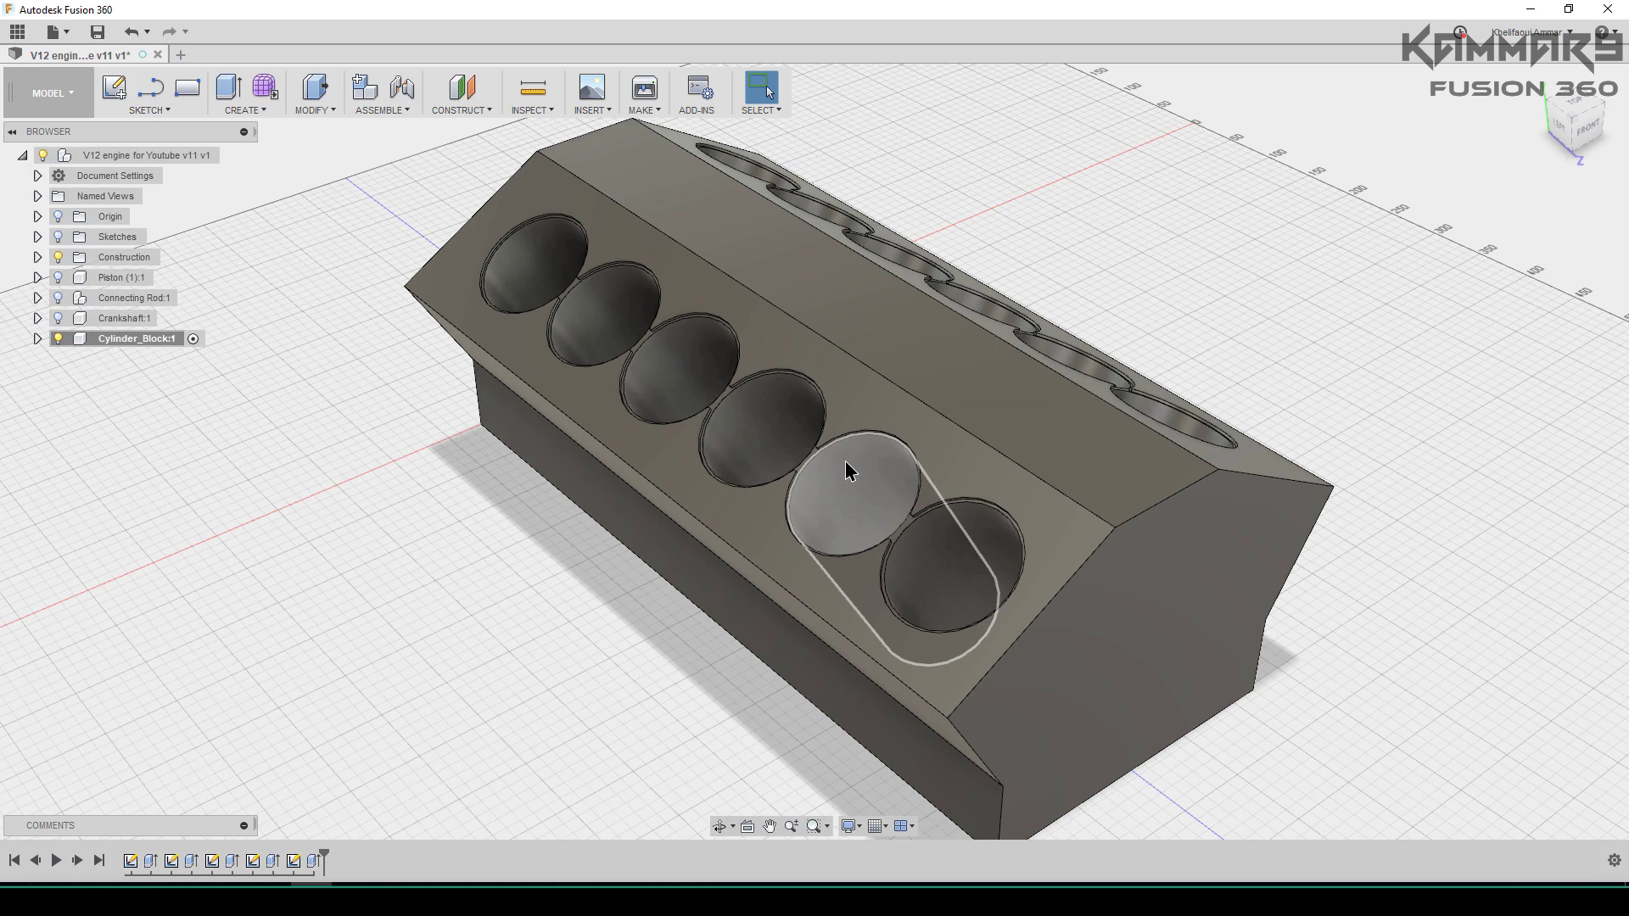
shift+middle_drag(845, 462, 625, 271)
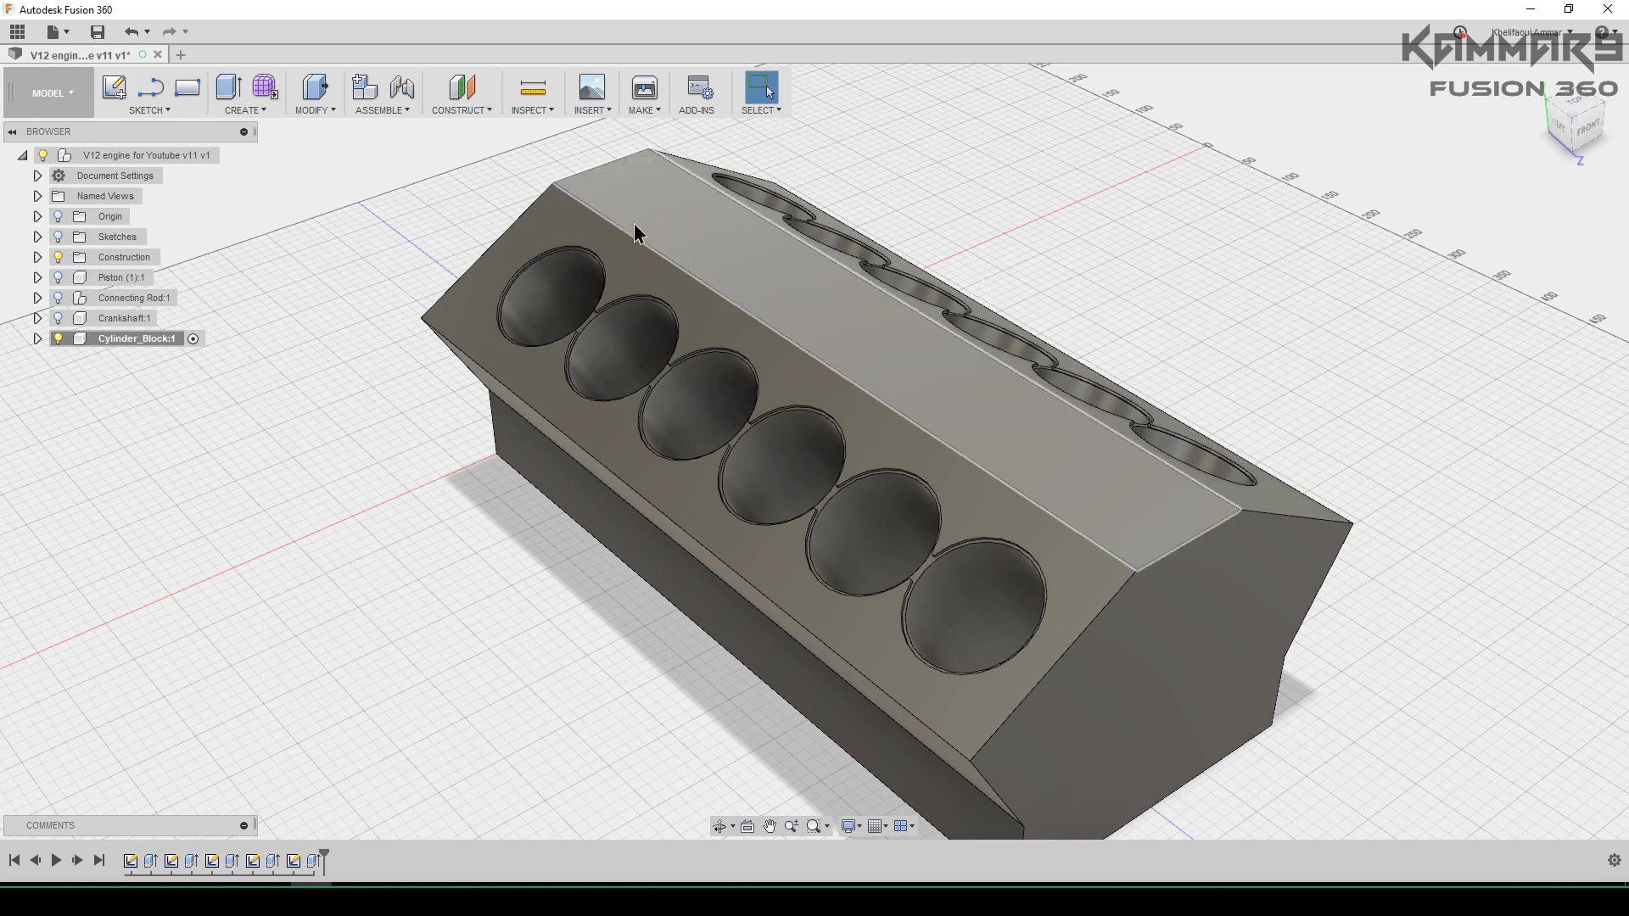
click(568, 224)
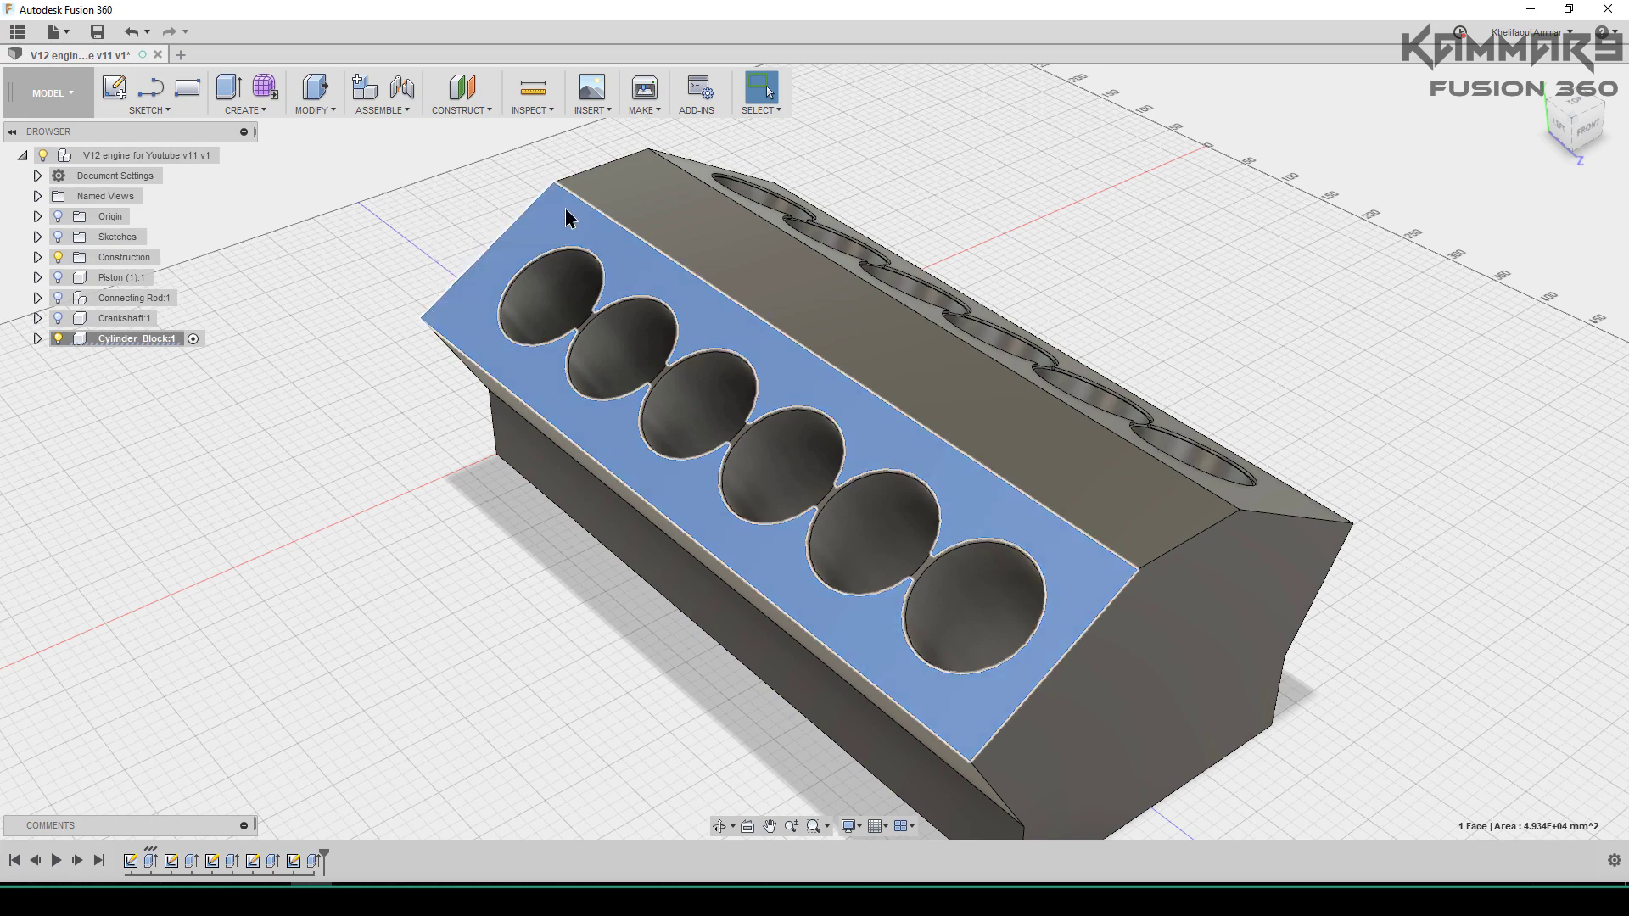
Step: Start a sketch on the angled face and place a point above-left of the first bore
click(113, 90)
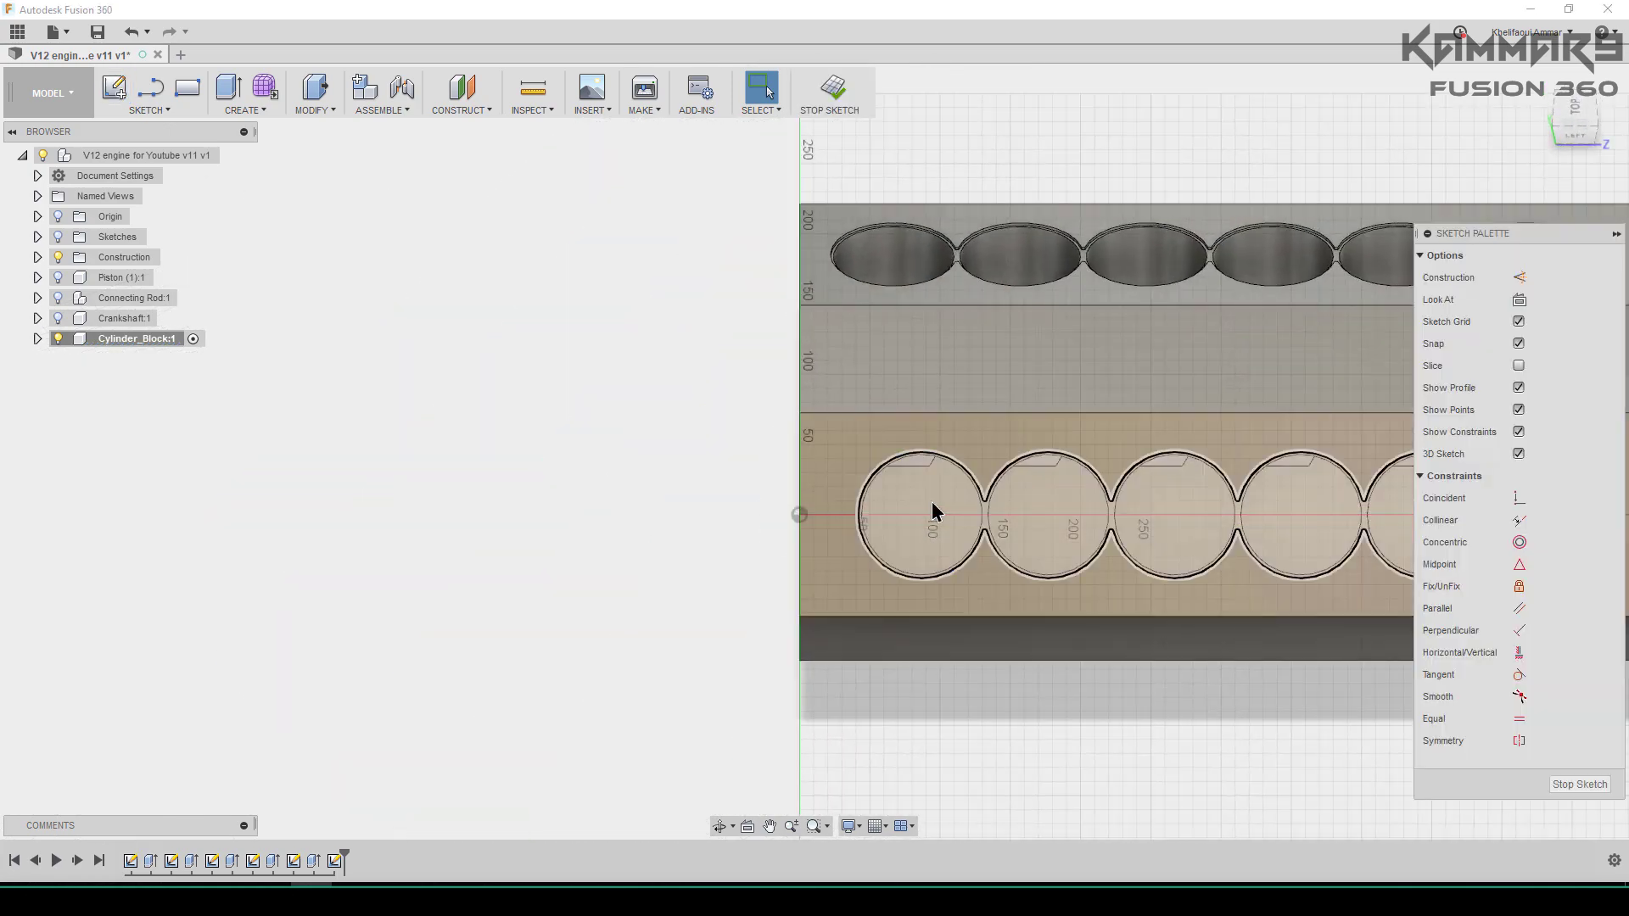
click(165, 112)
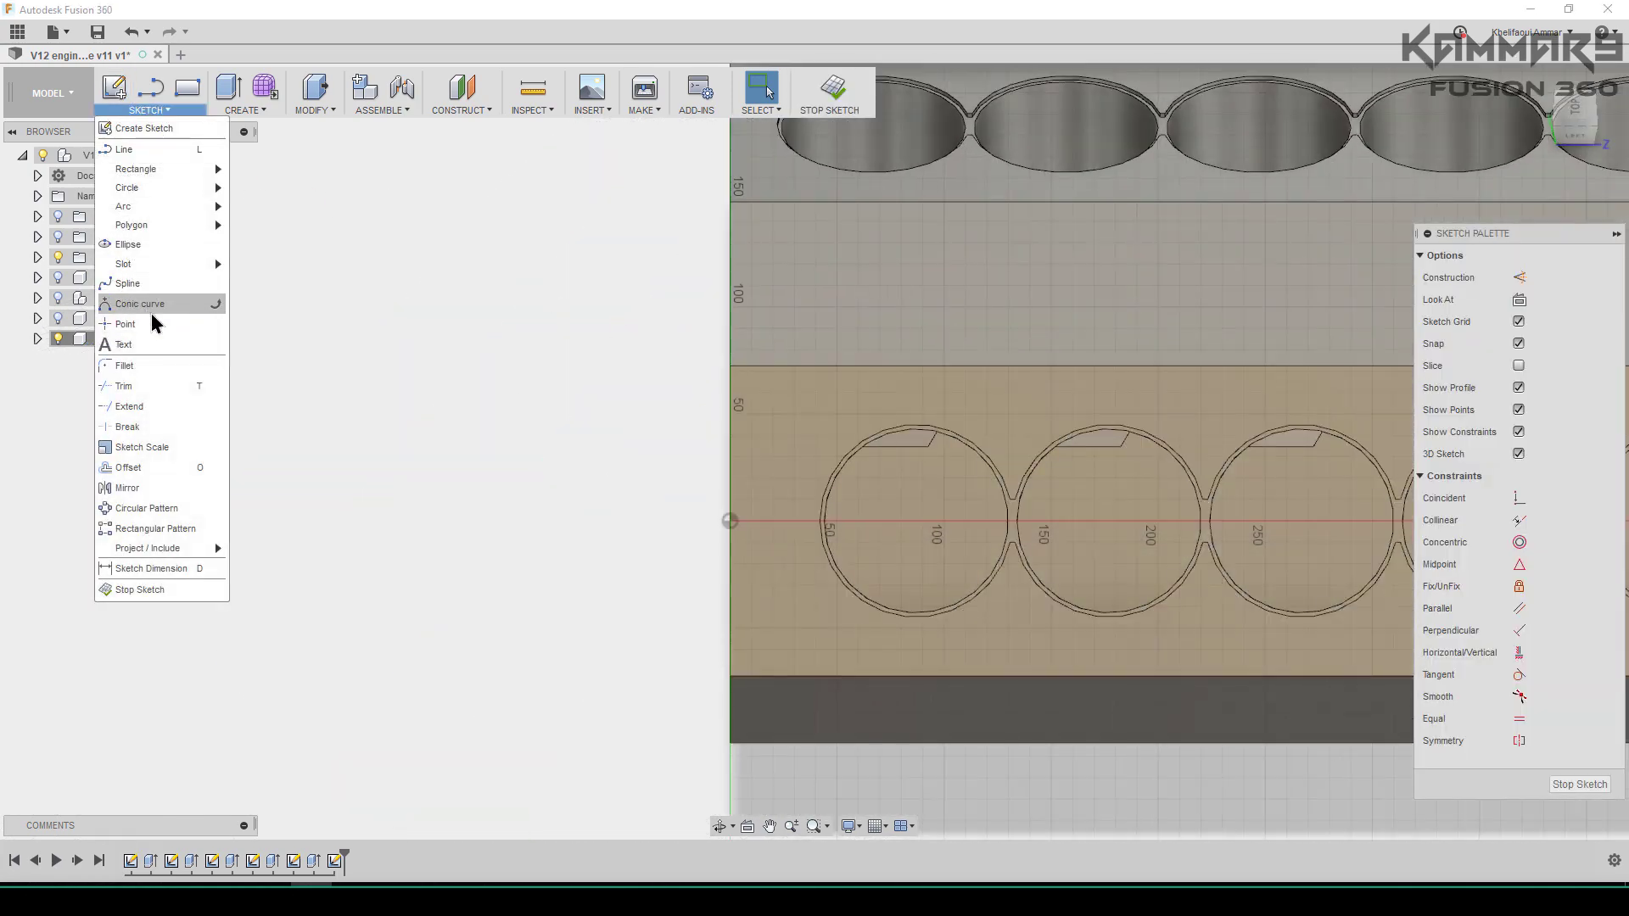
click(127, 330)
scroll(930, 465, up, 3)
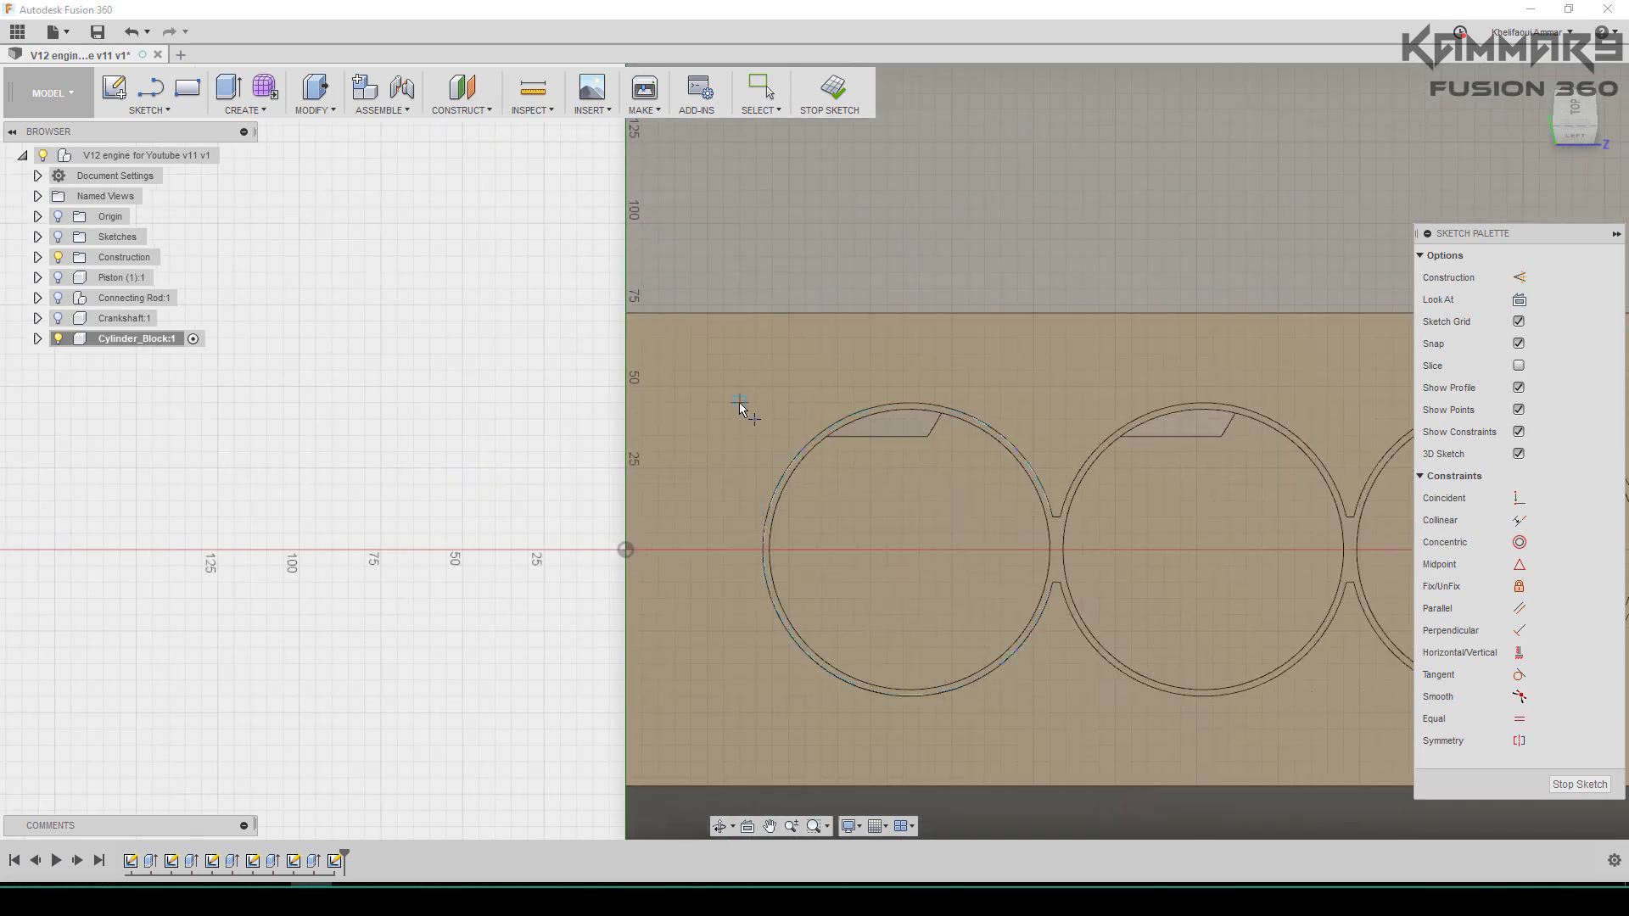
click(756, 416)
key(Escape)
Step: Dimension the point 45 mm horizontally and 45 mm vertically from the first bore
key(d)
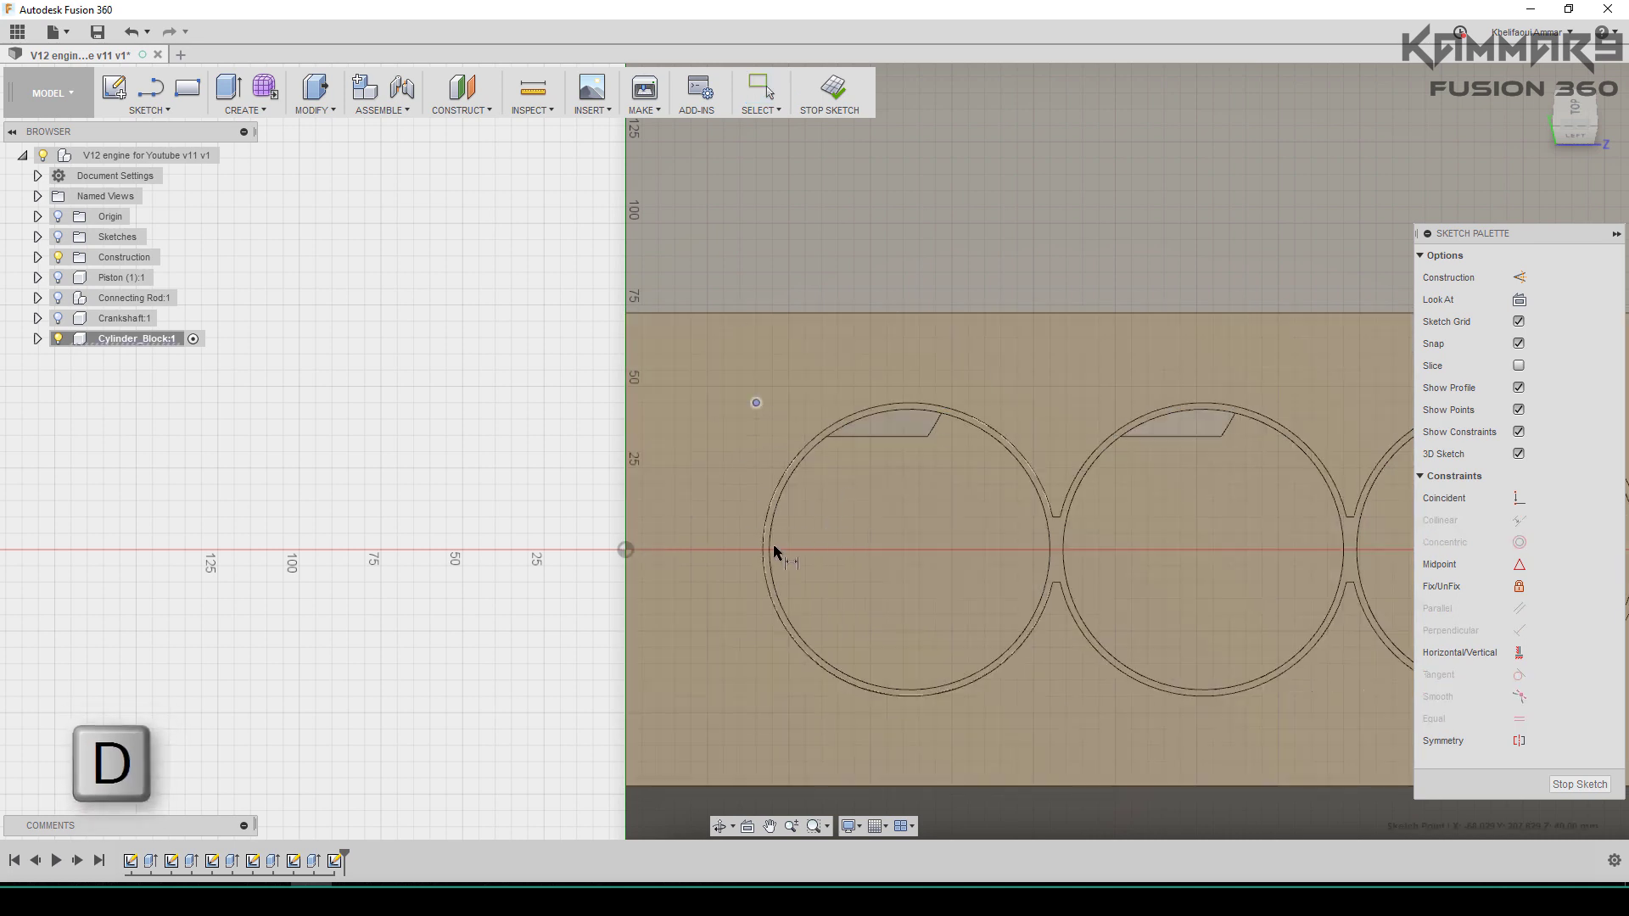
click(765, 530)
click(756, 403)
click(827, 354)
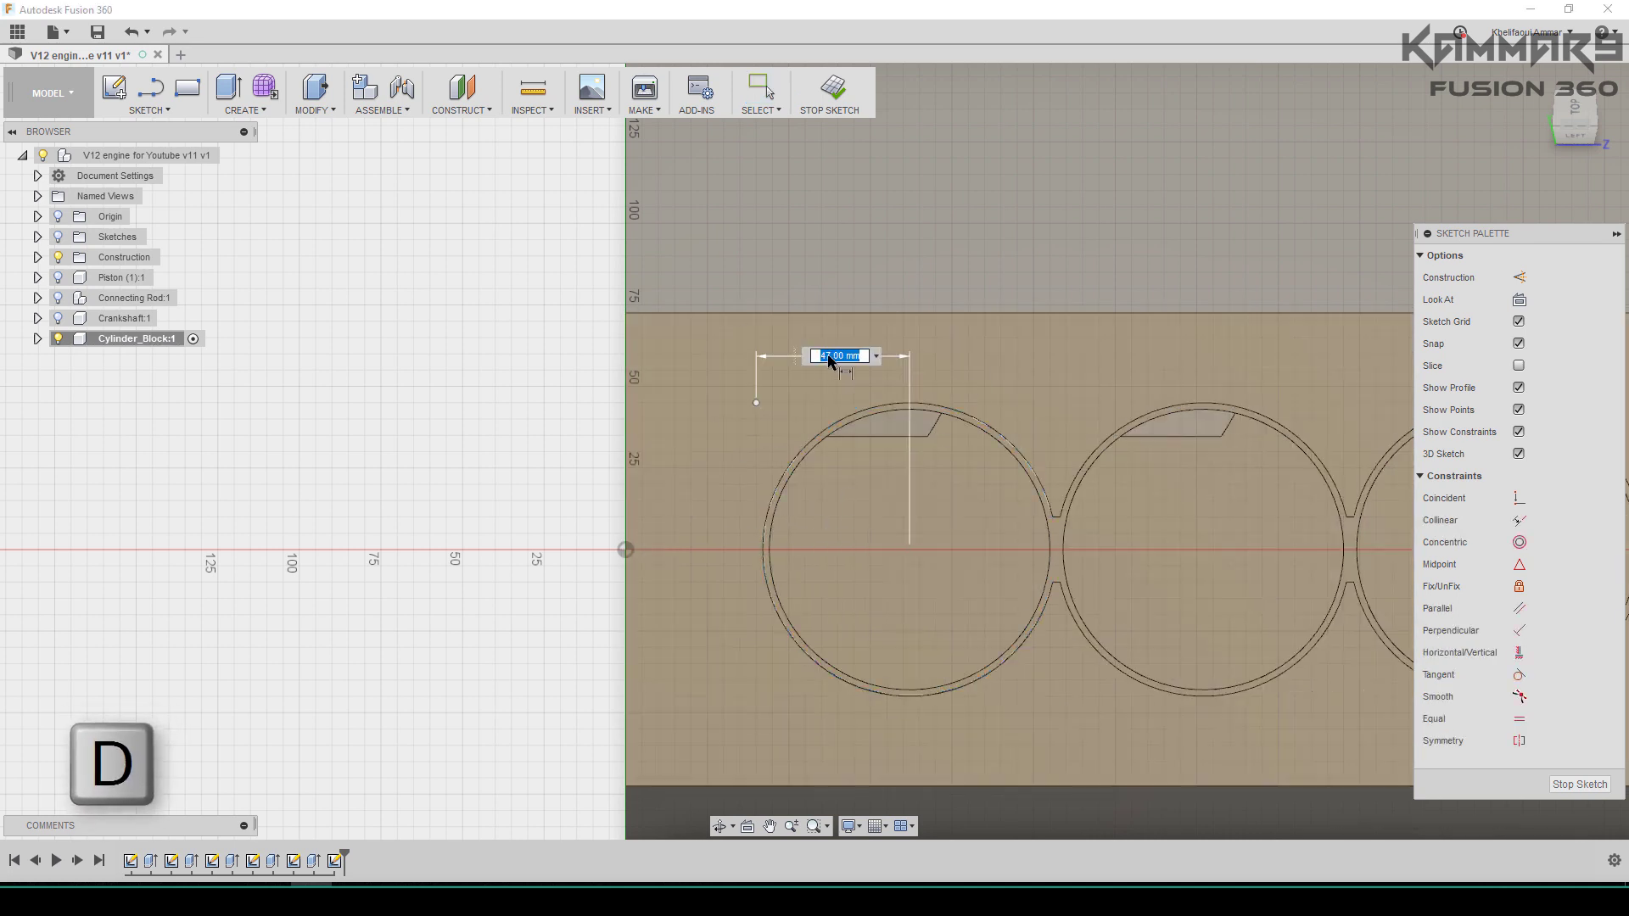
text(5)
key(Return)
click(762, 404)
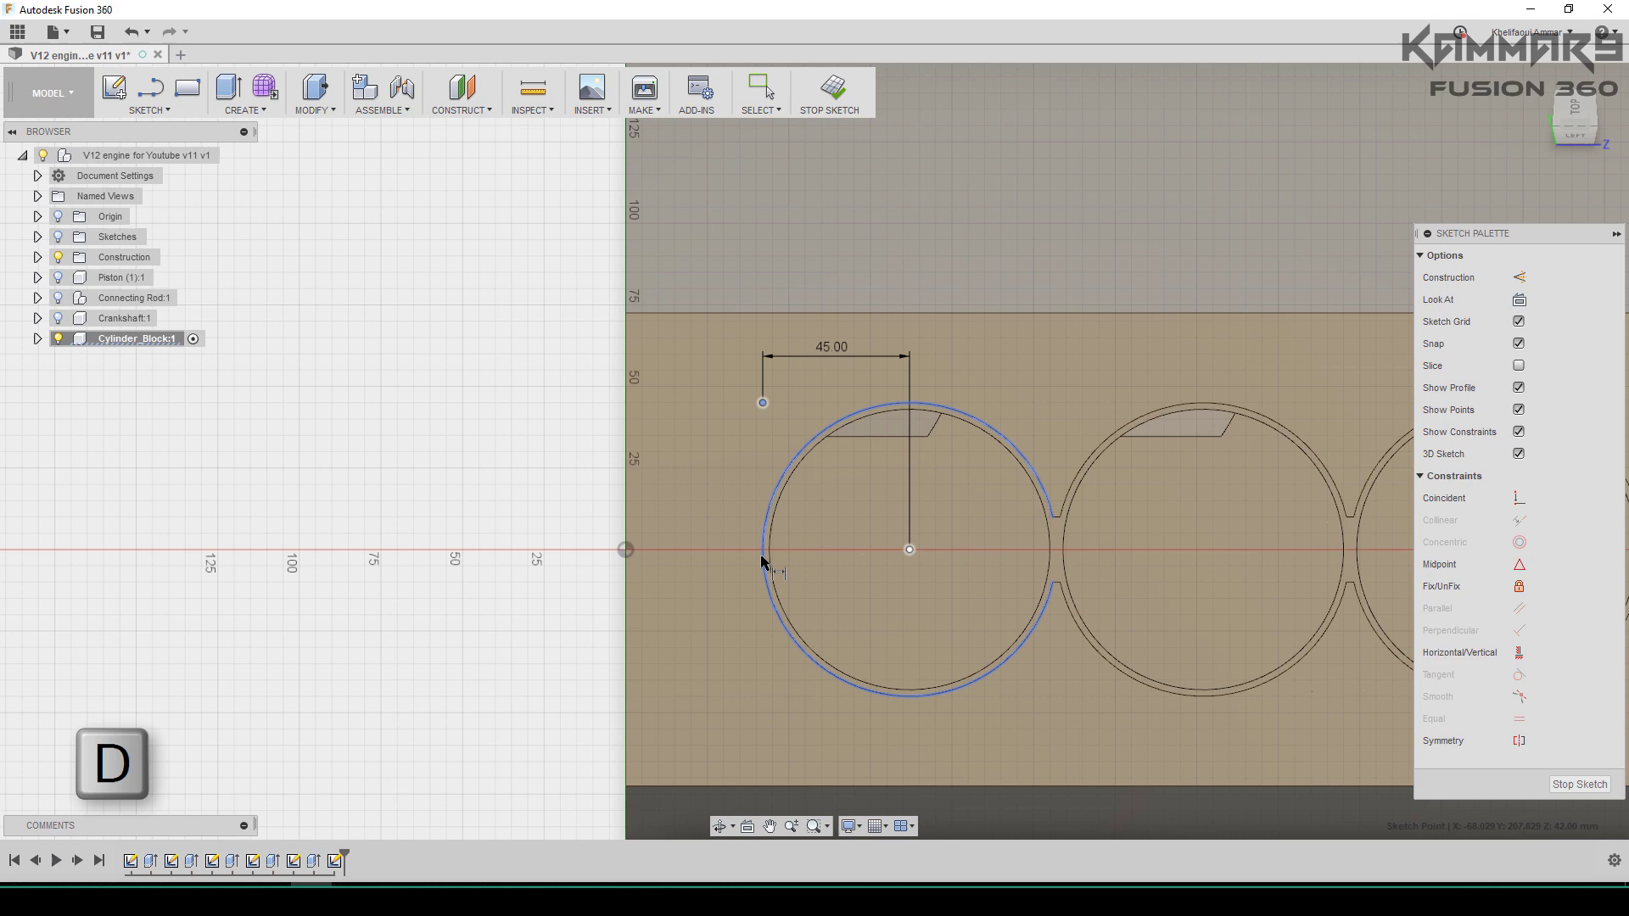
click(764, 550)
click(539, 500)
key(Return)
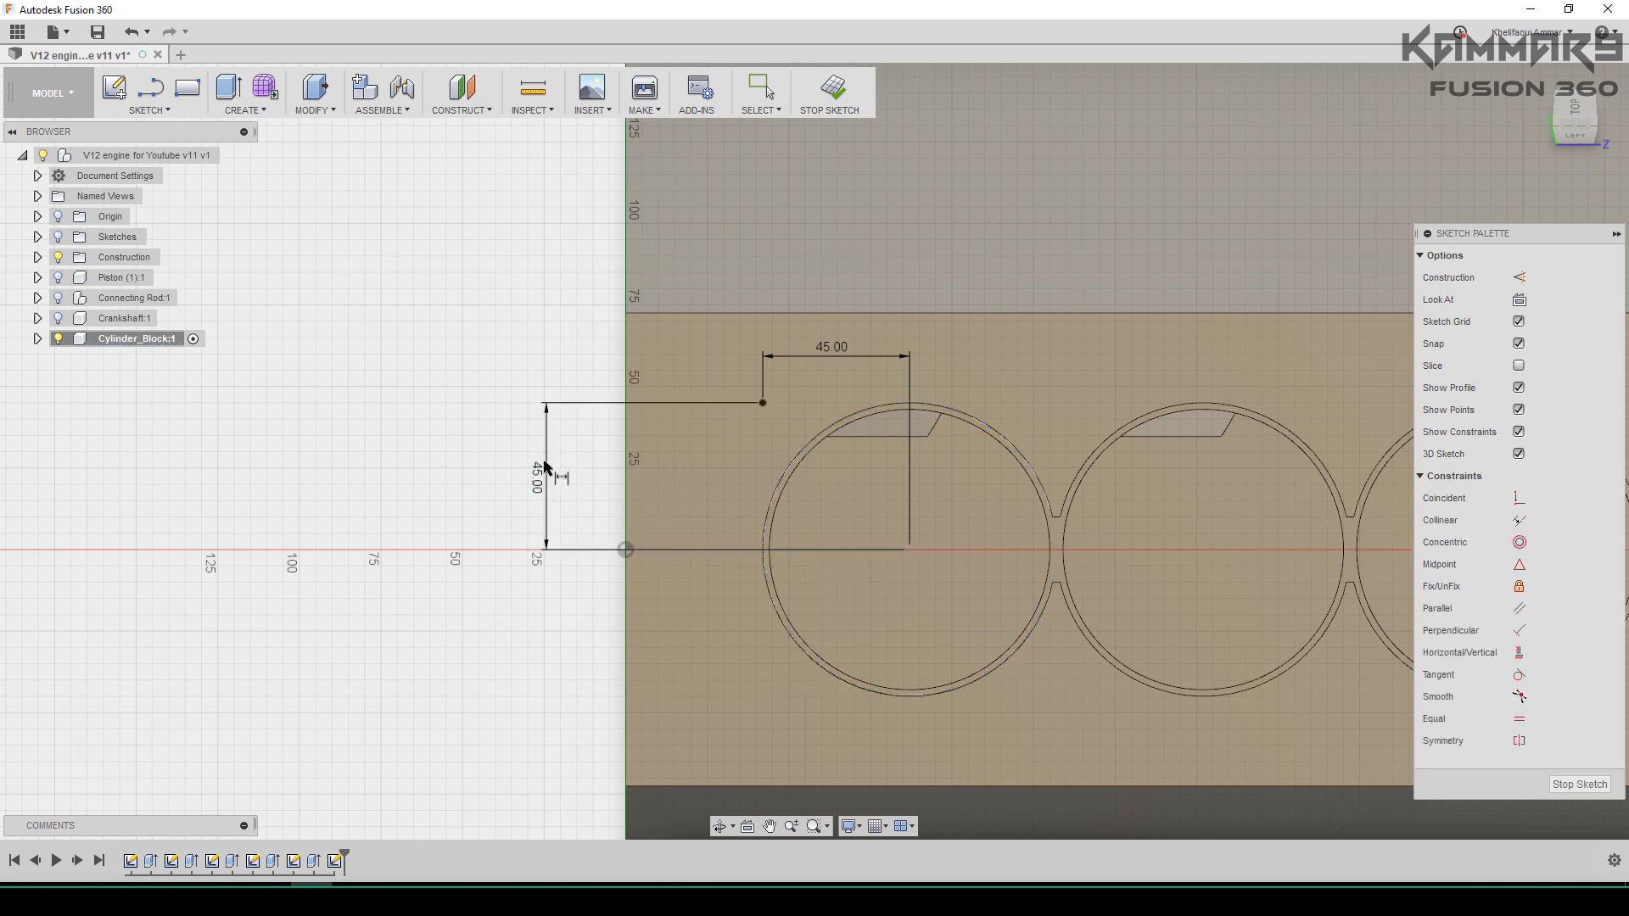
scroll(574, 510, down, 2)
key(Escape)
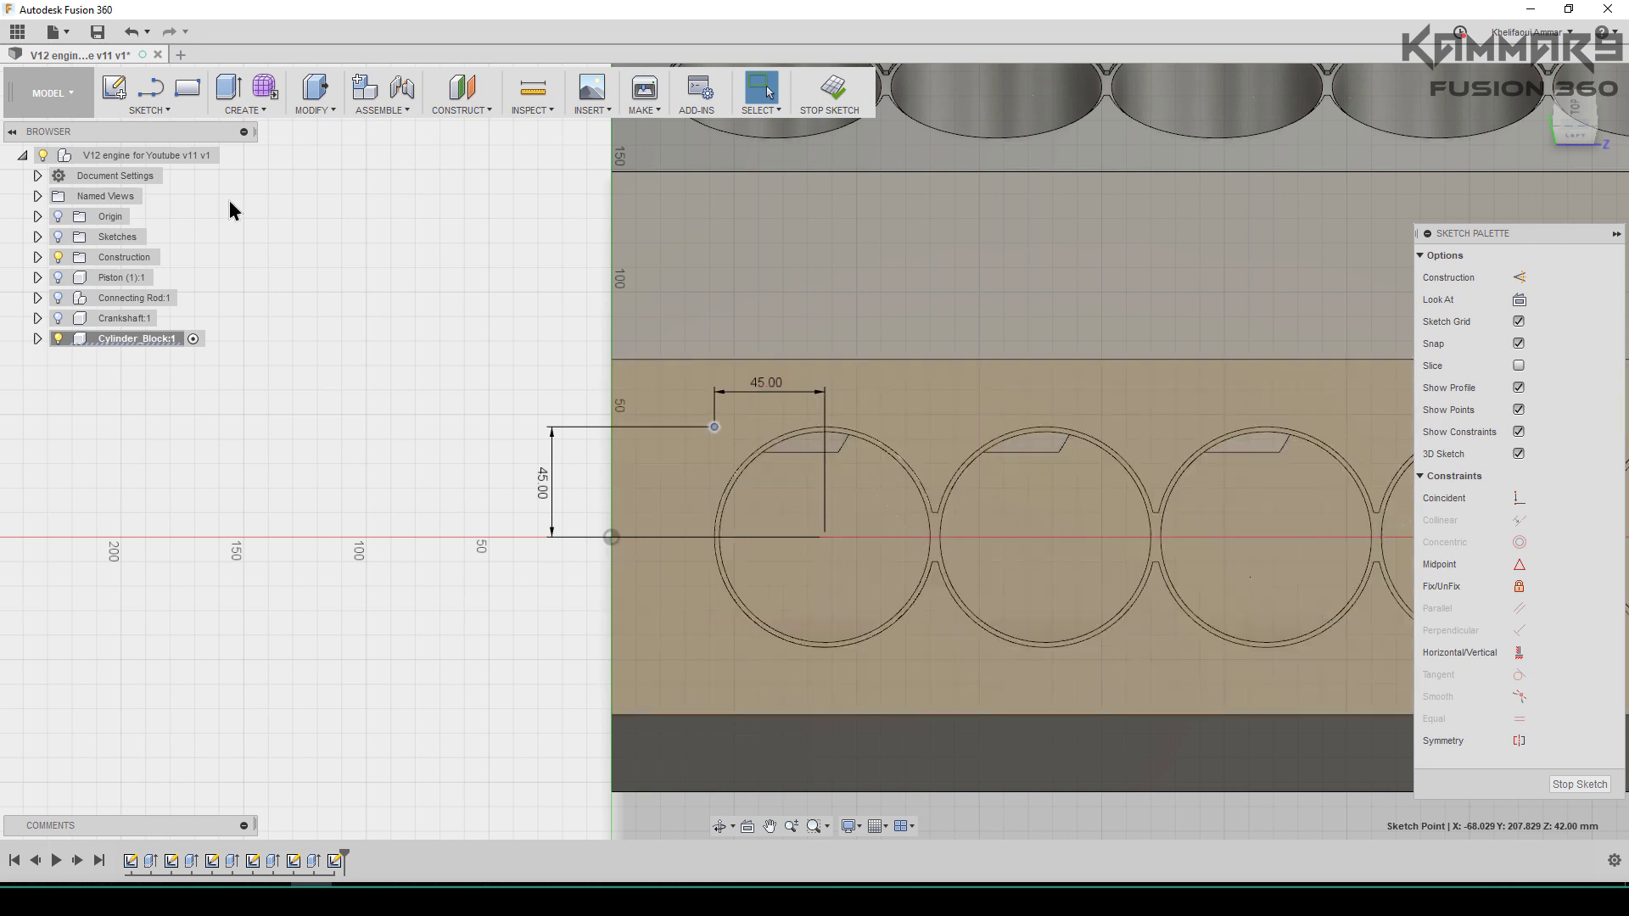
Step: Circular-pattern the point into four copies around the first bore's centre
click(177, 118)
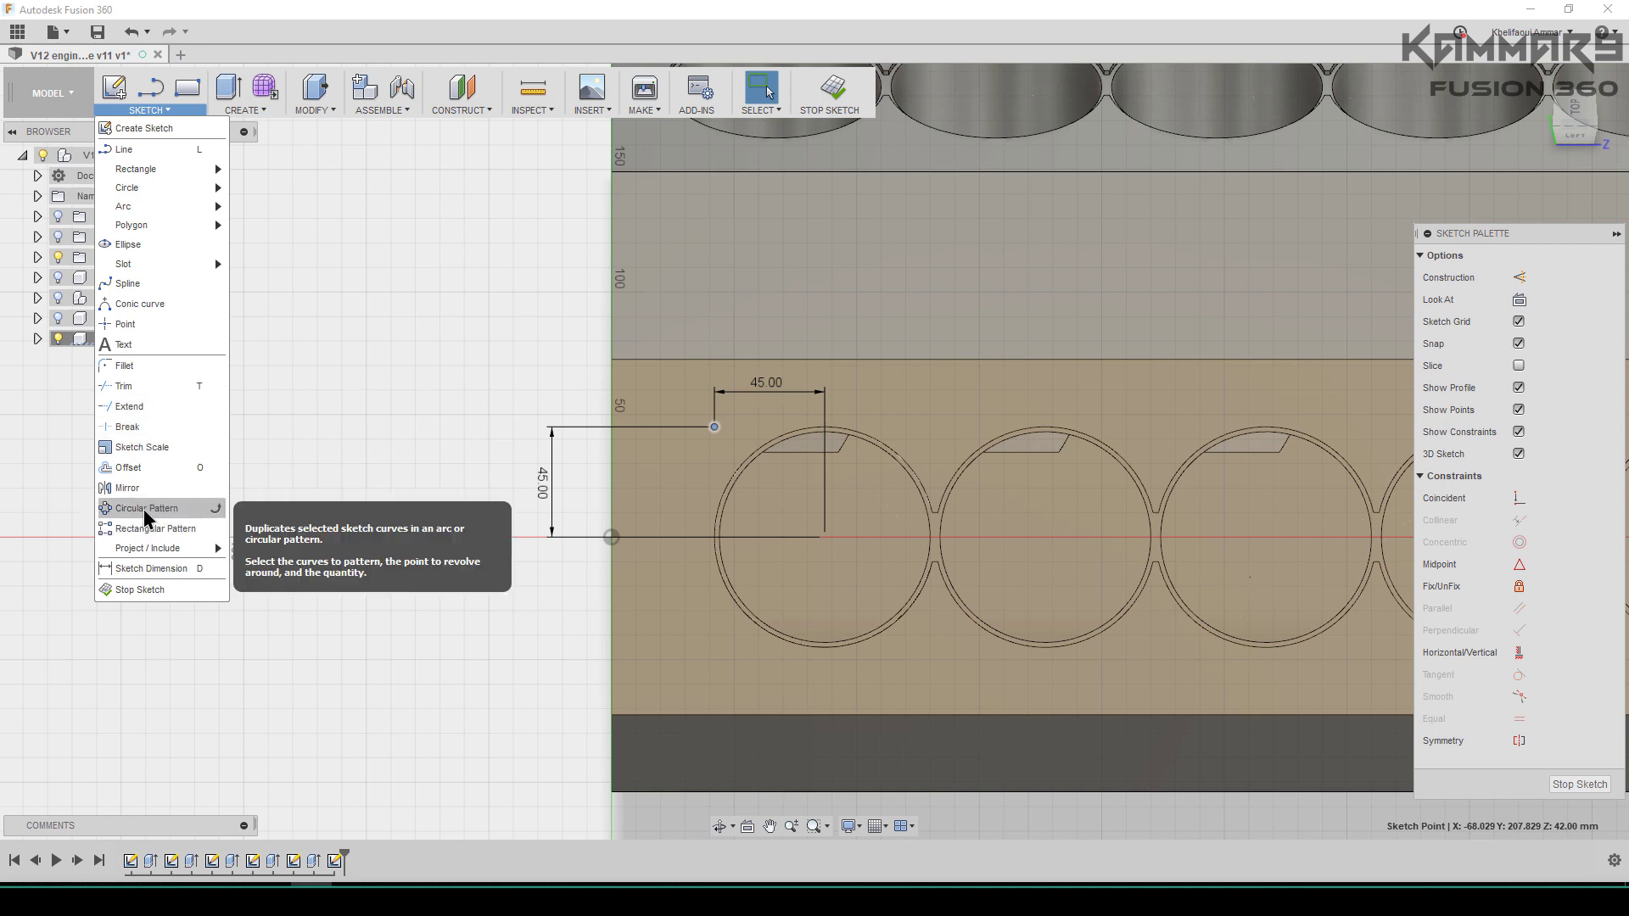
click(169, 510)
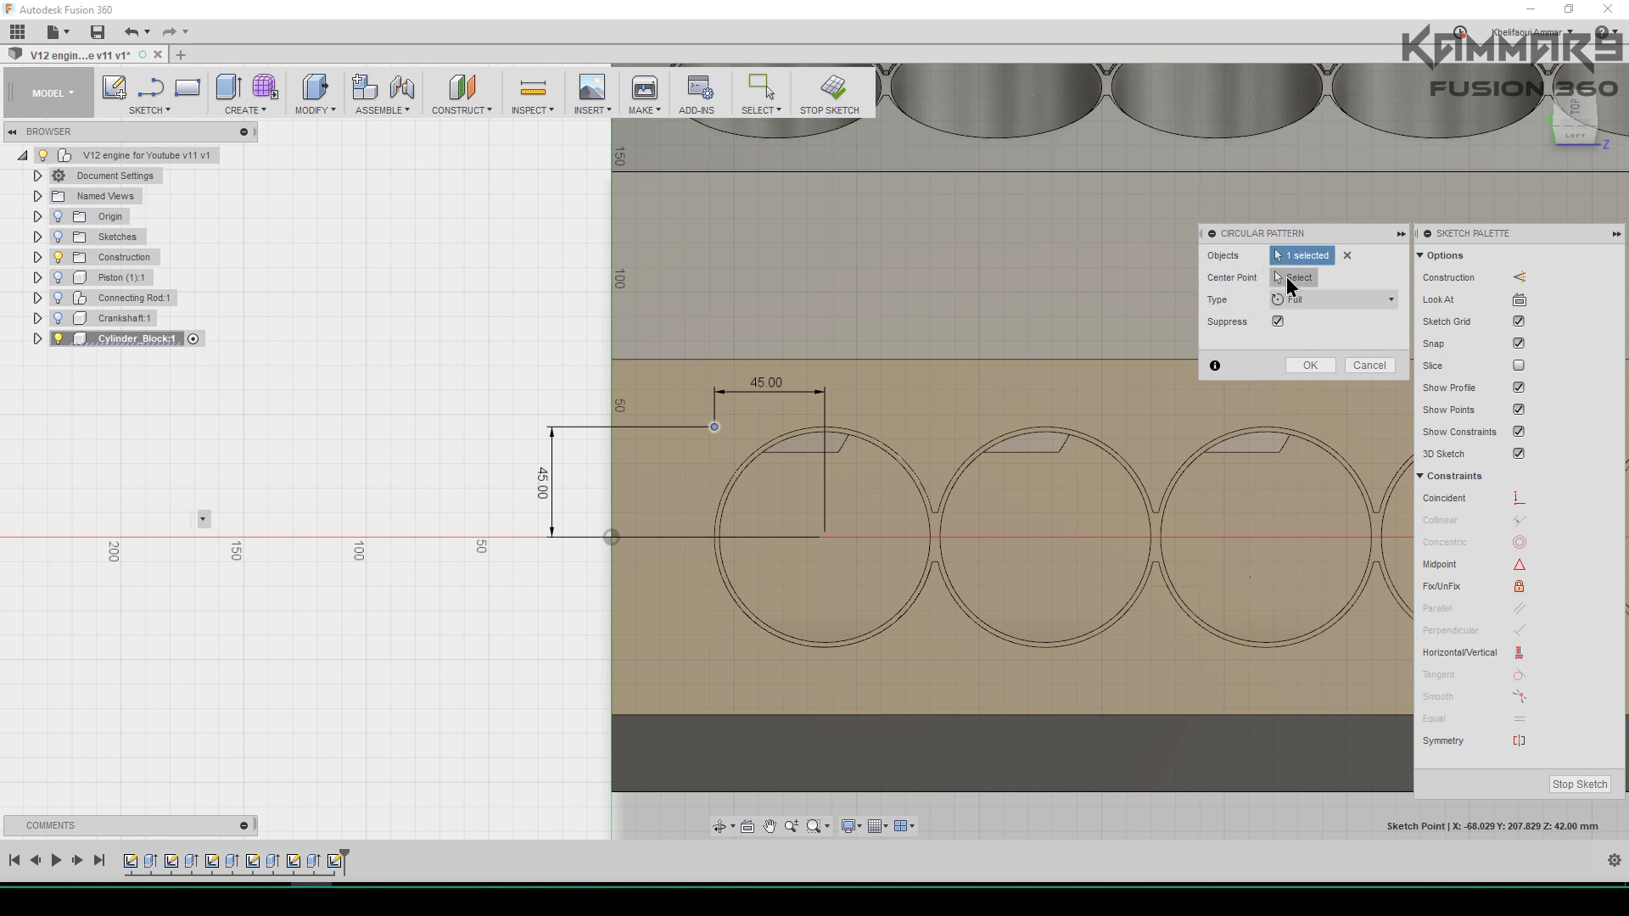
click(1291, 284)
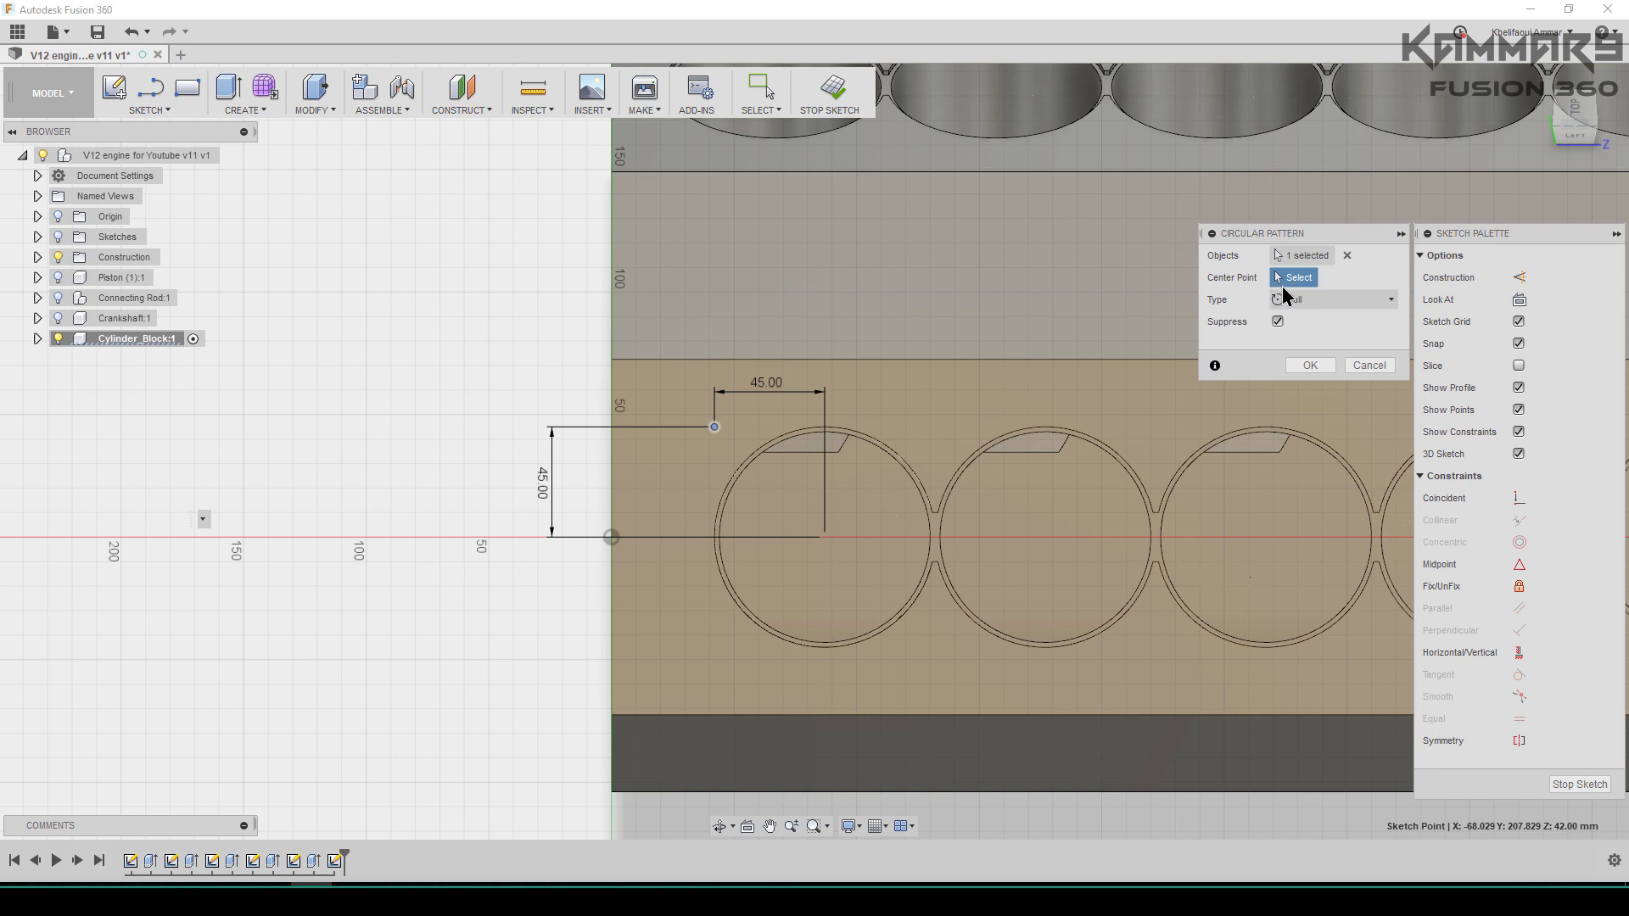
click(826, 541)
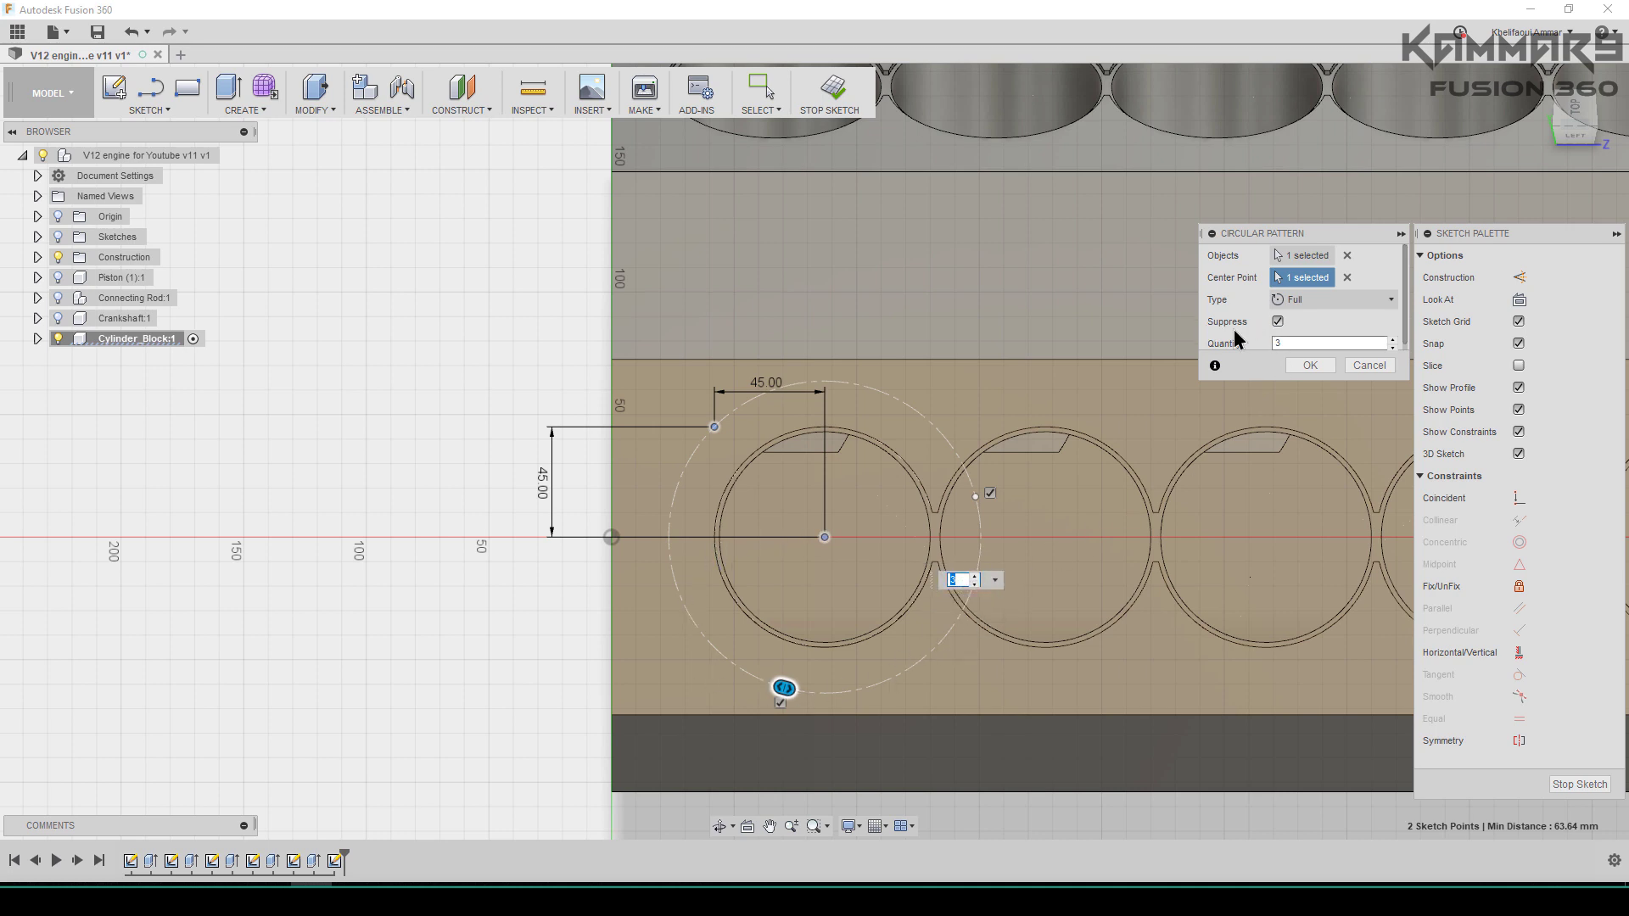
click(1393, 340)
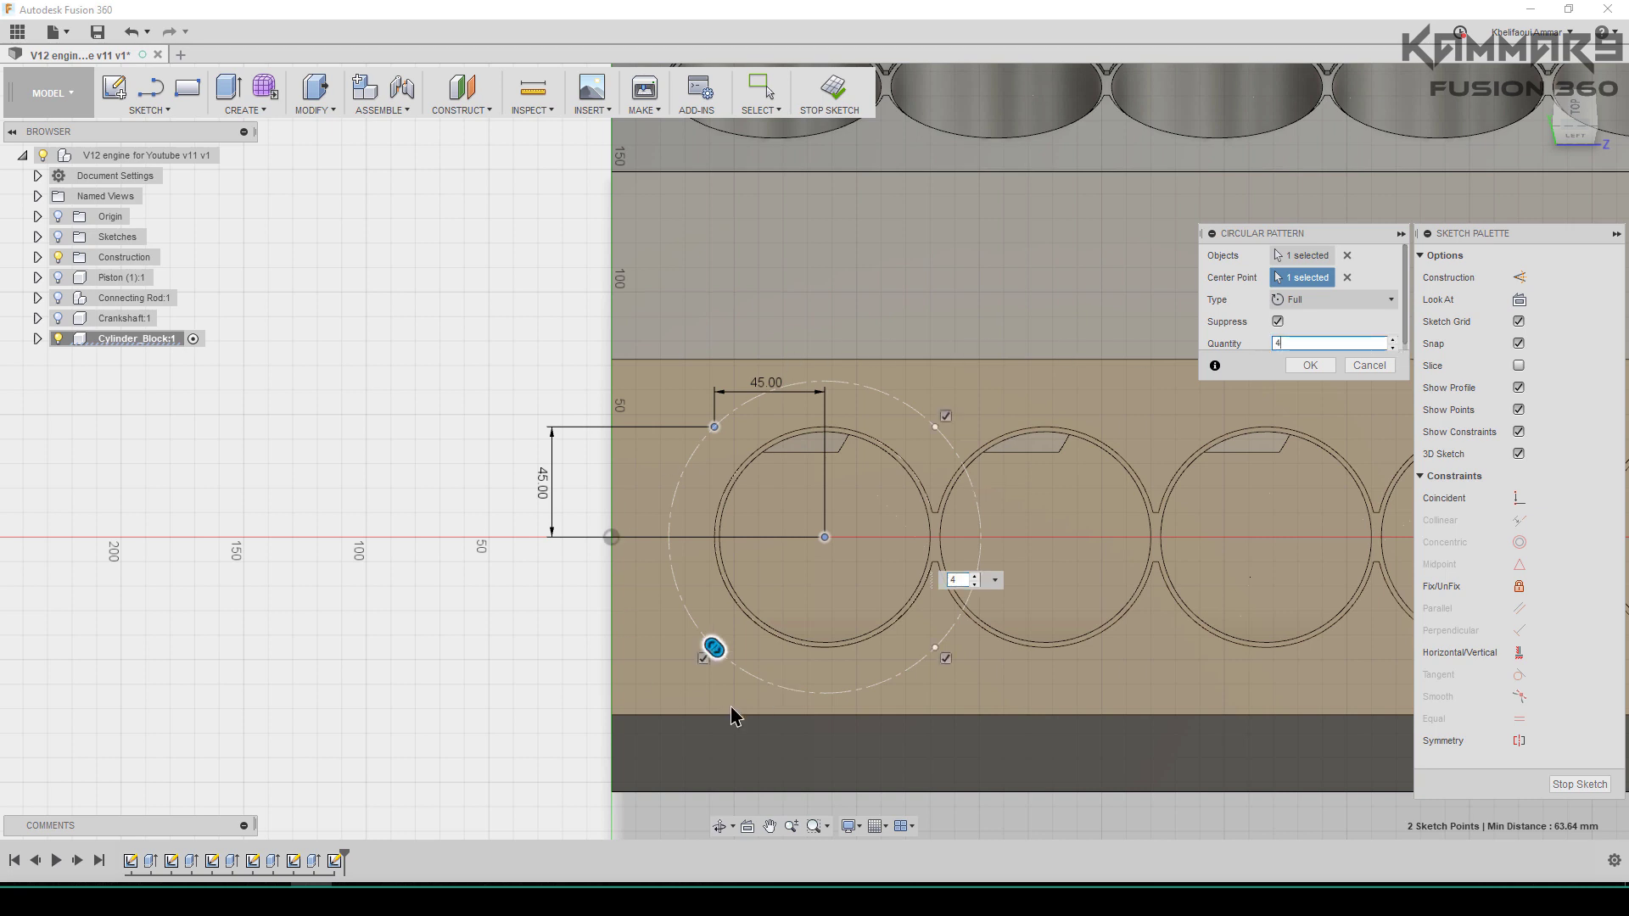
click(1310, 366)
scroll(311, 529, down, 3)
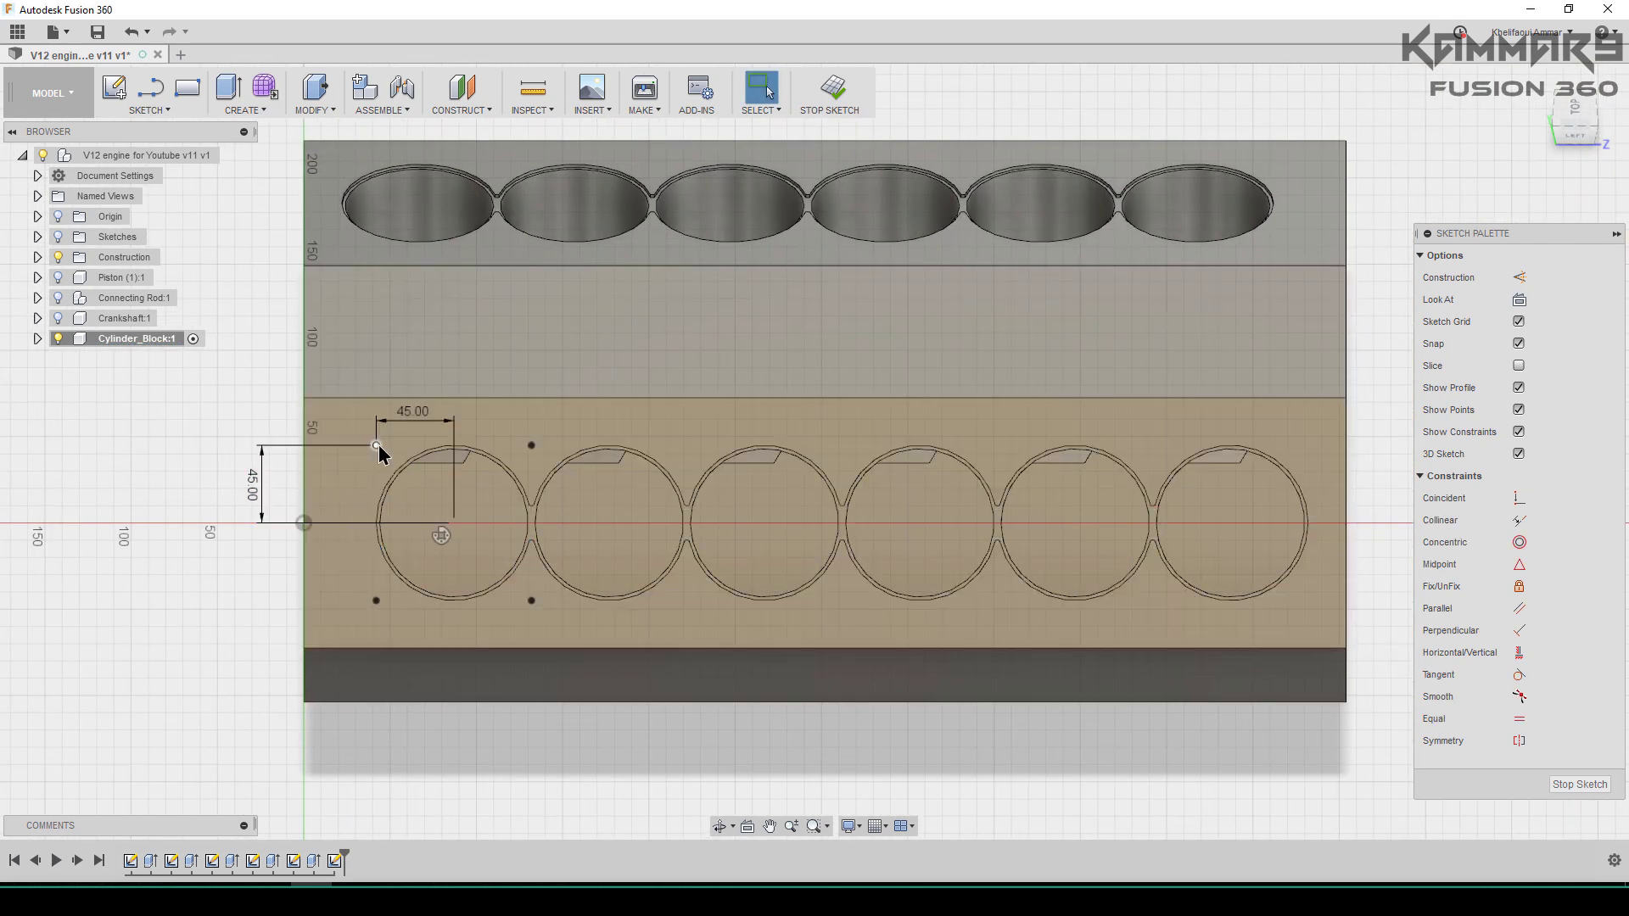
Step: Rectangular-pattern the first bore's bolt points four times at 180 mm spacing
click(374, 444)
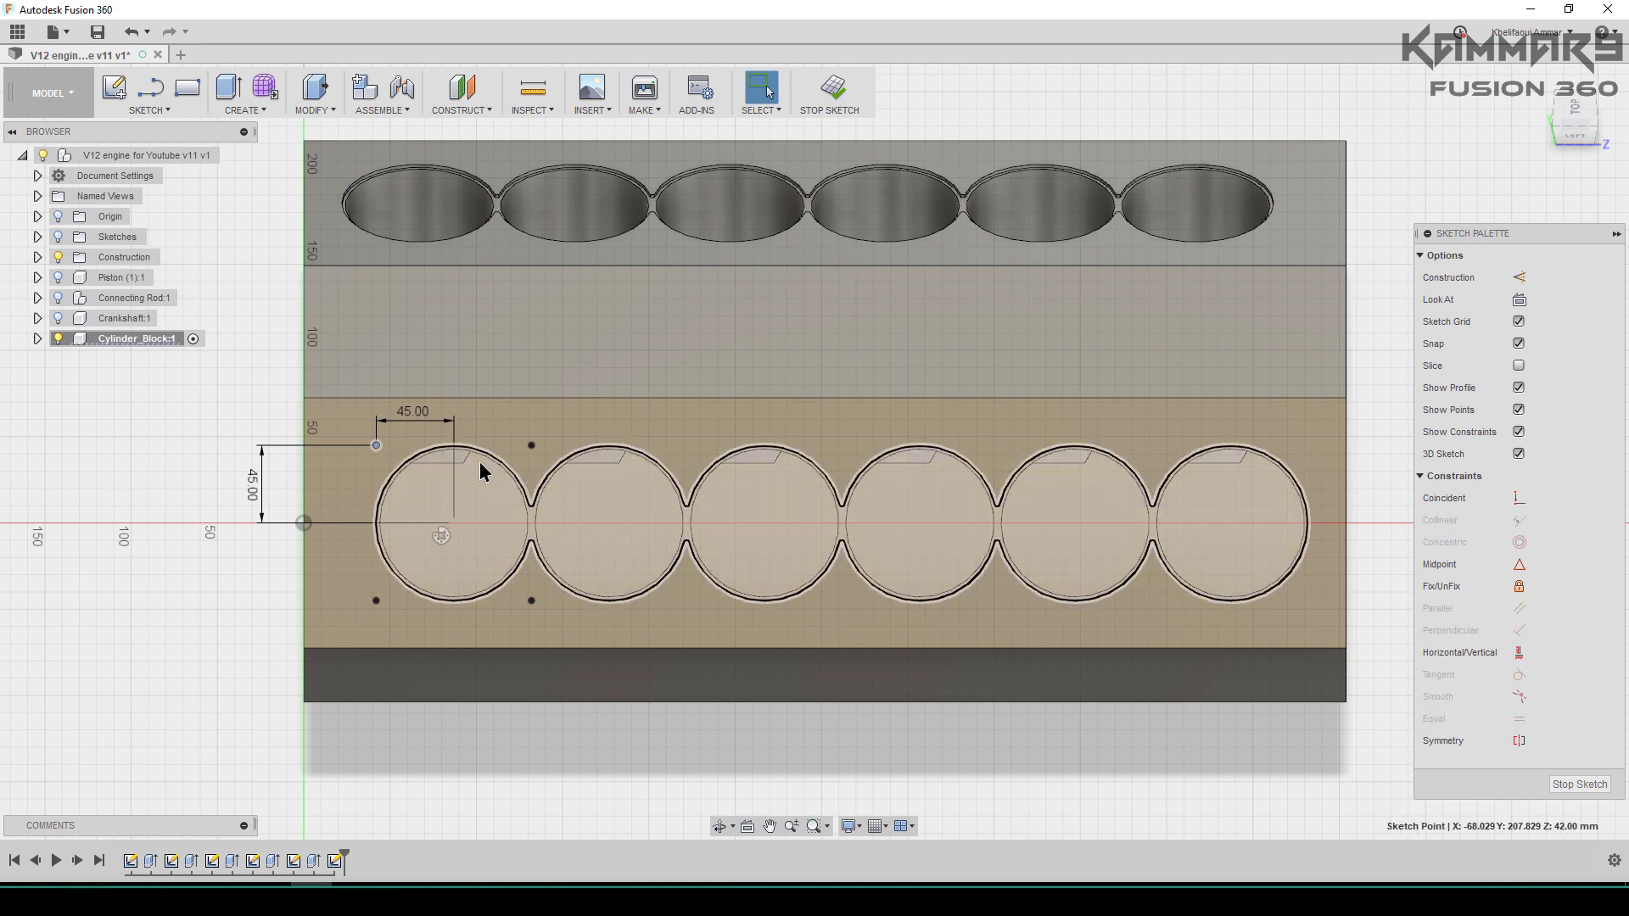
shift+click(532, 444)
shift+click(532, 600)
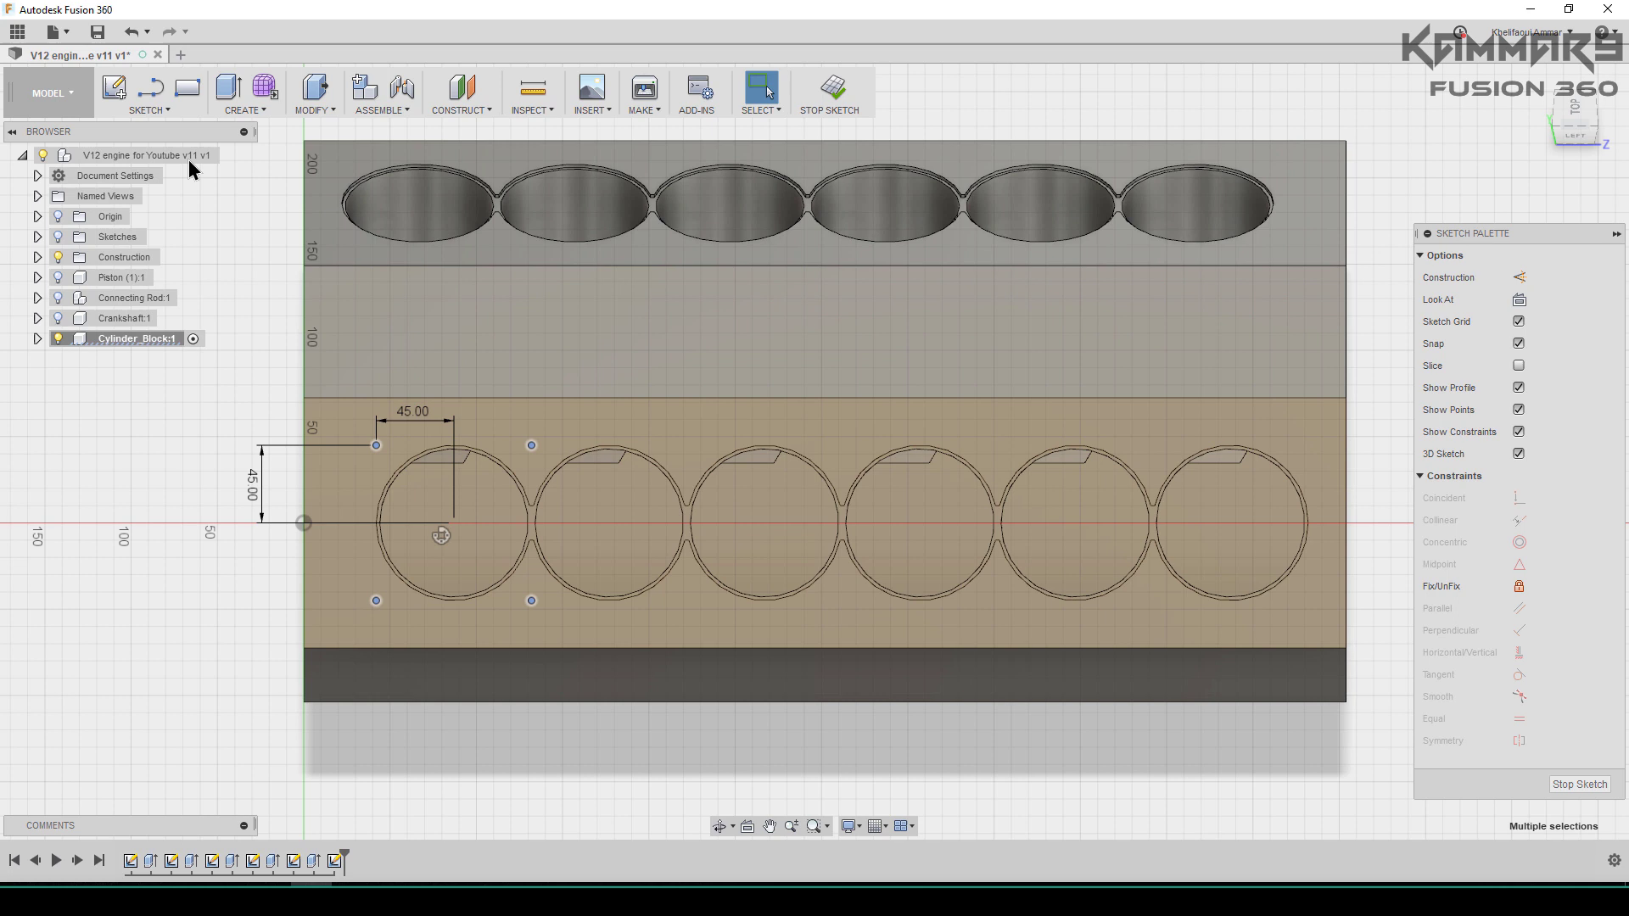
click(162, 115)
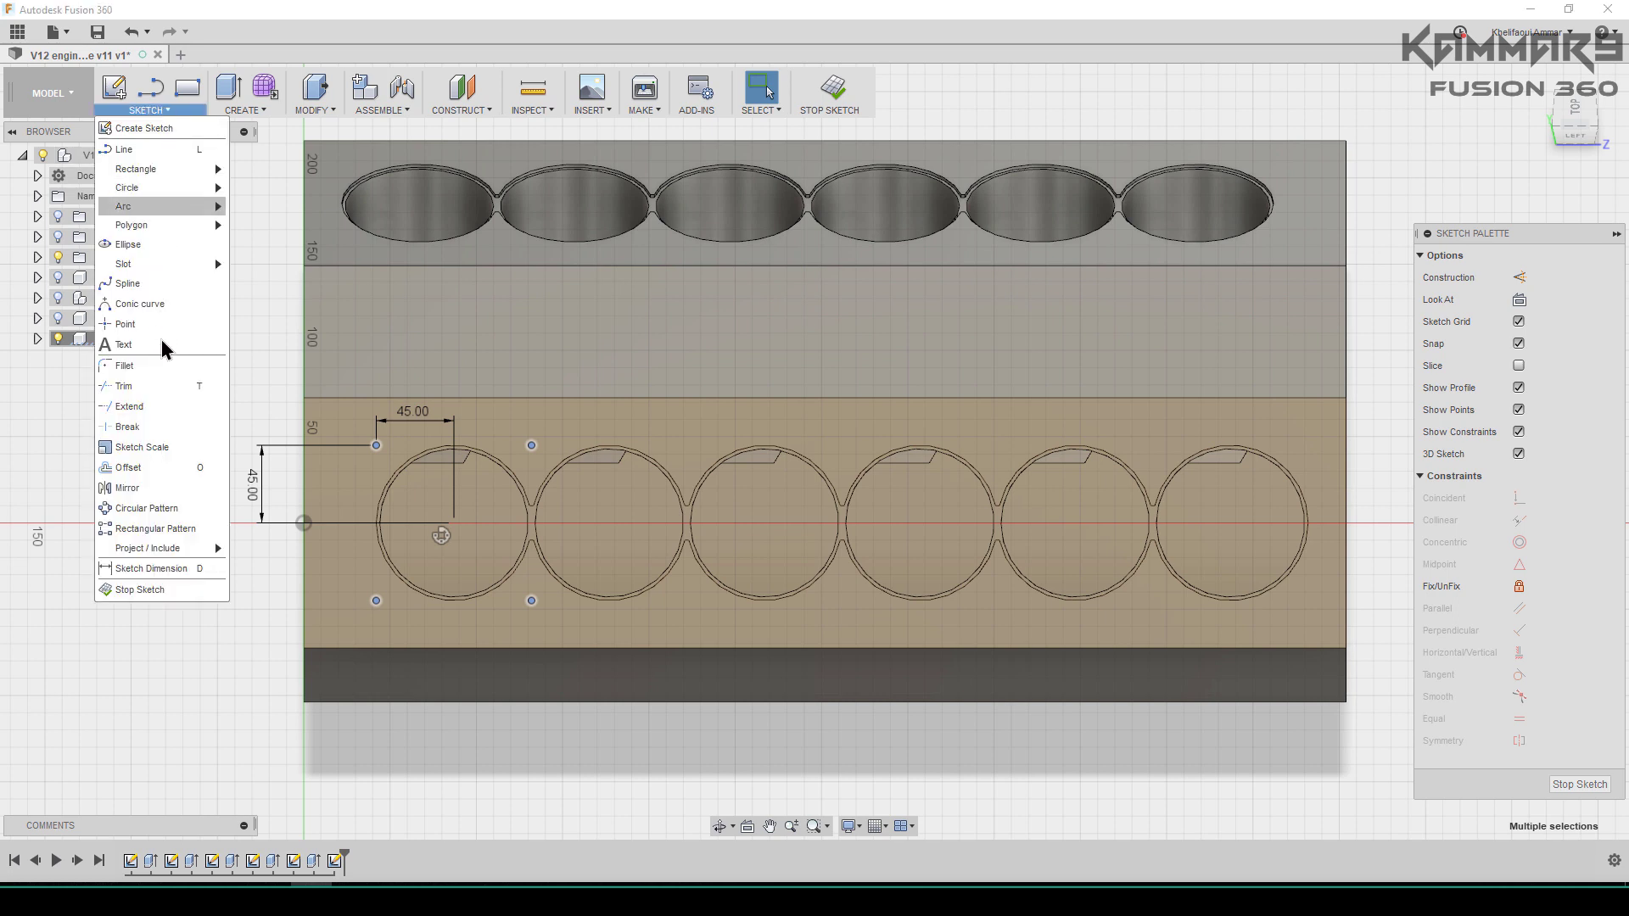
click(170, 538)
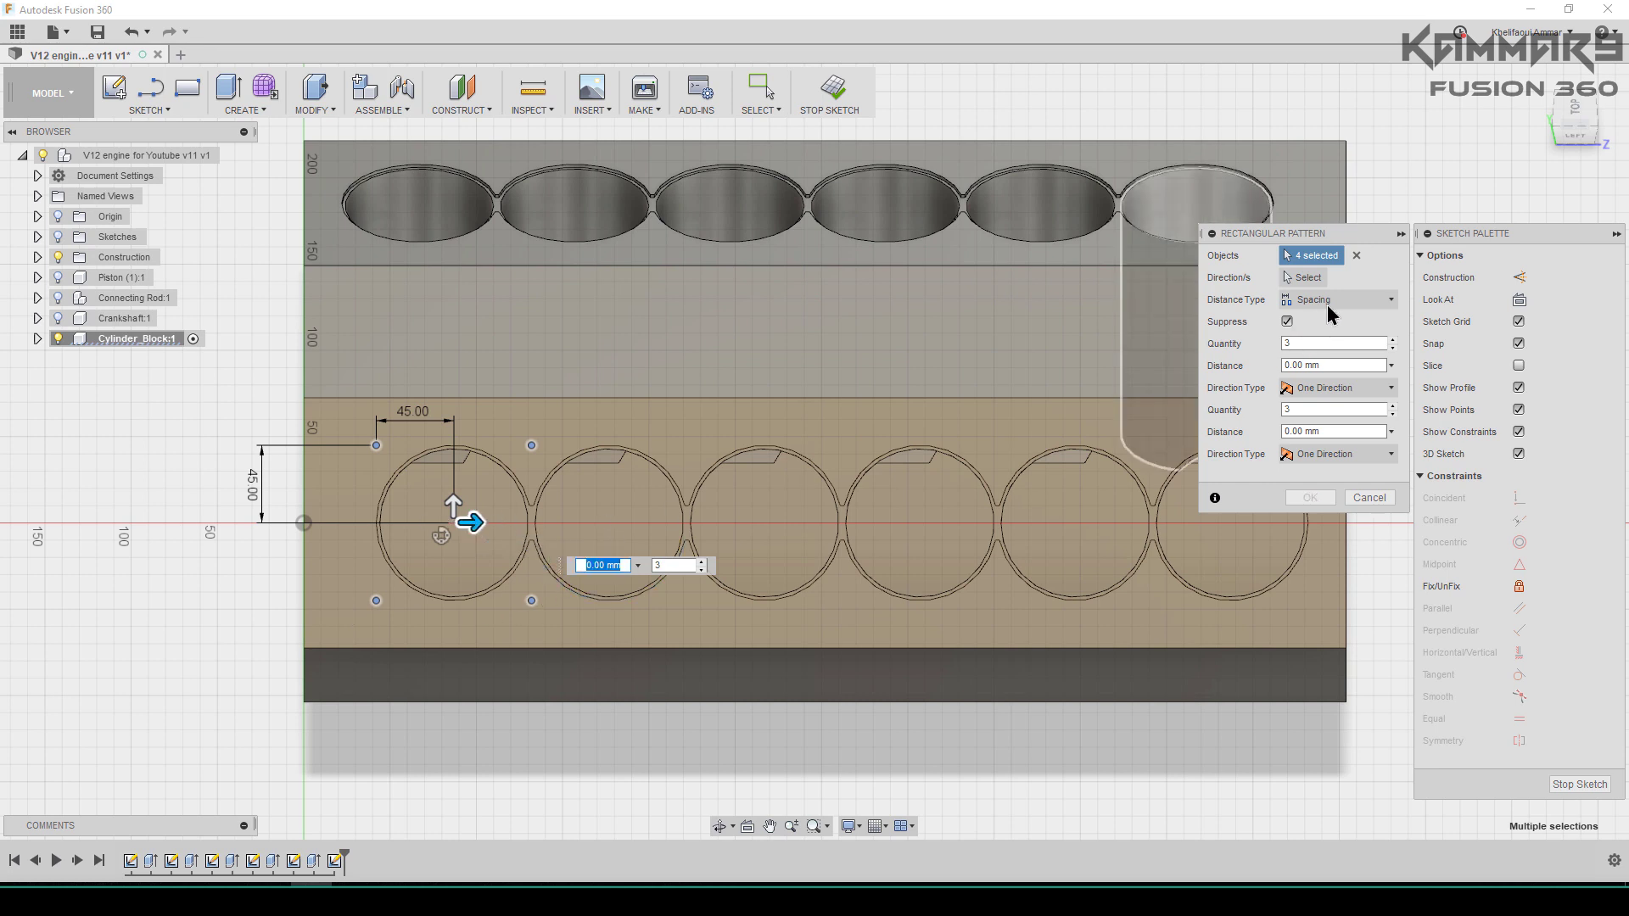
click(1301, 303)
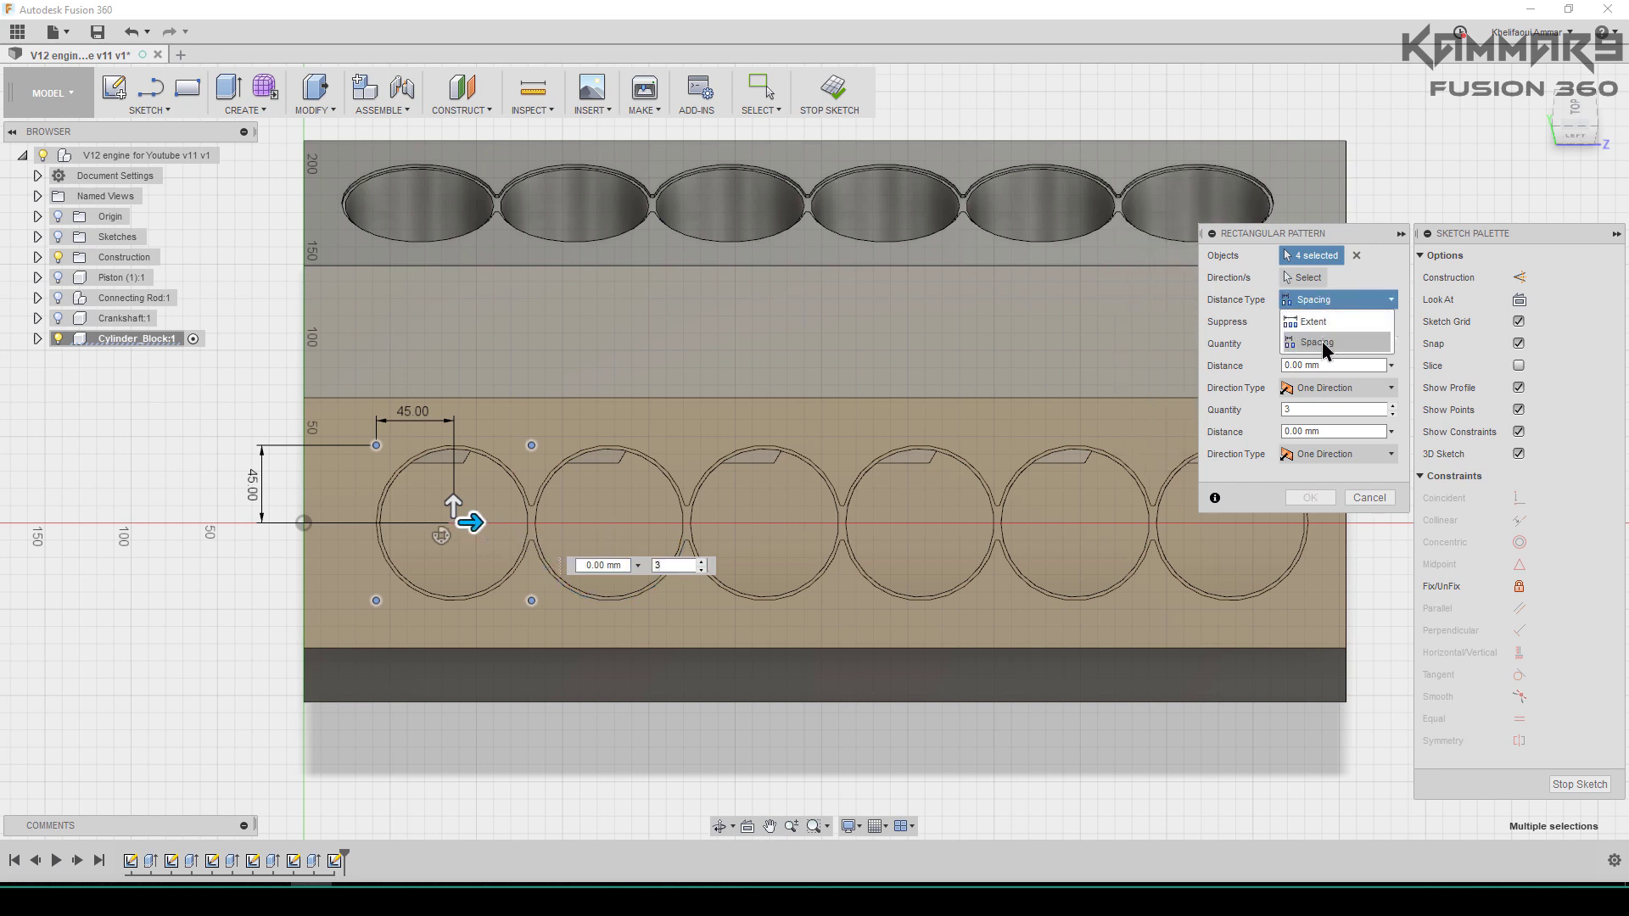
click(1325, 347)
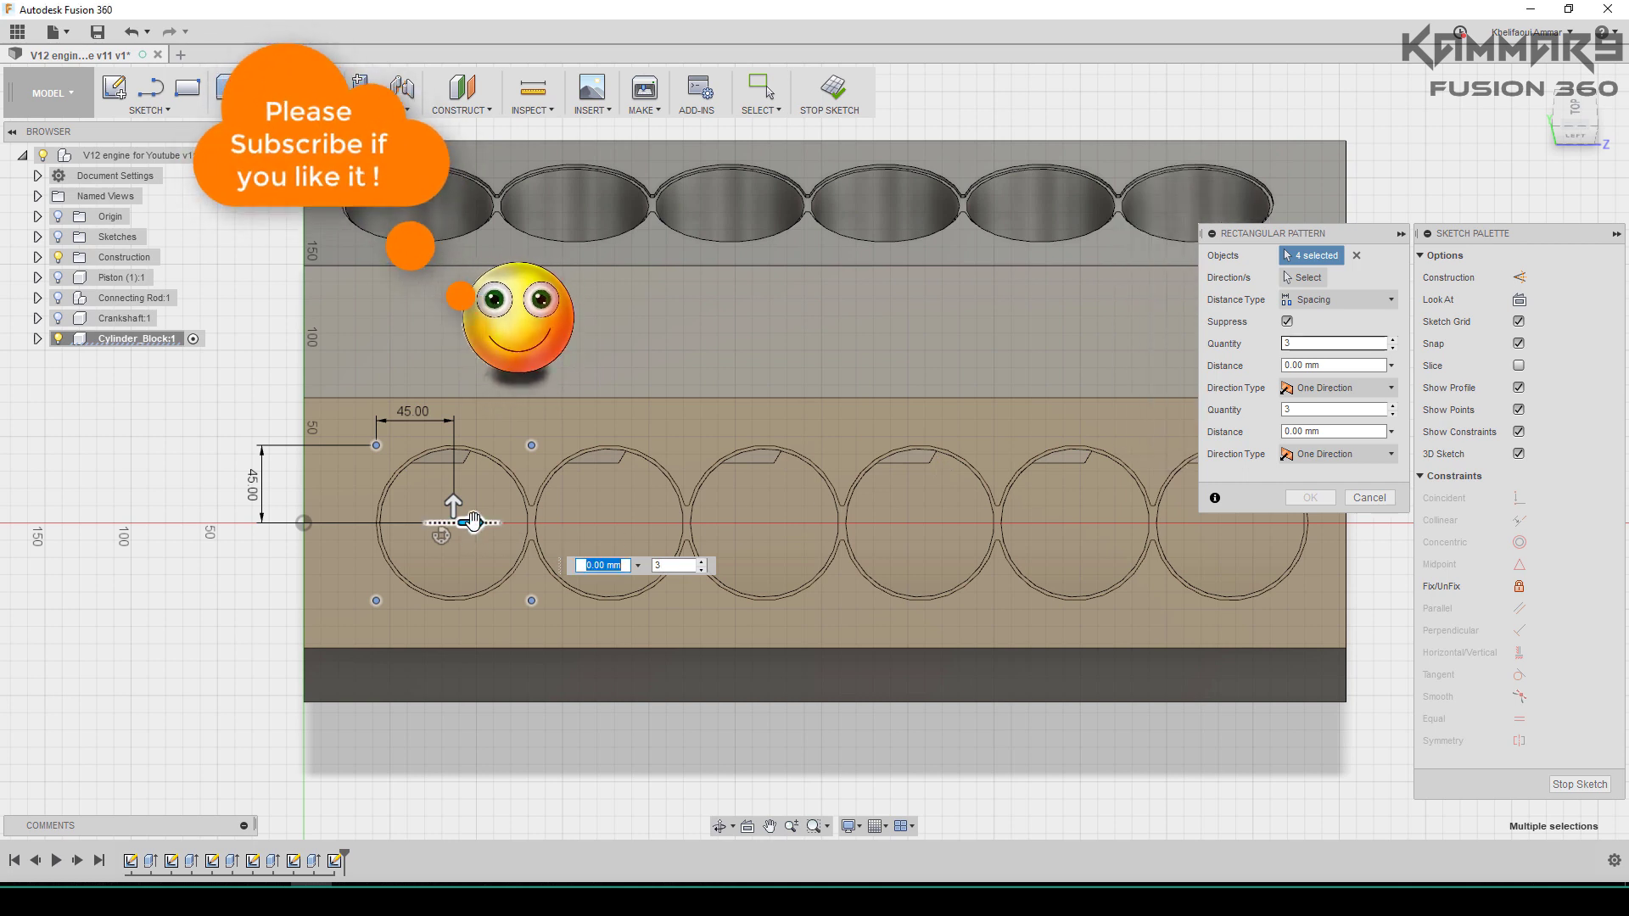
drag(473, 521, 783, 524)
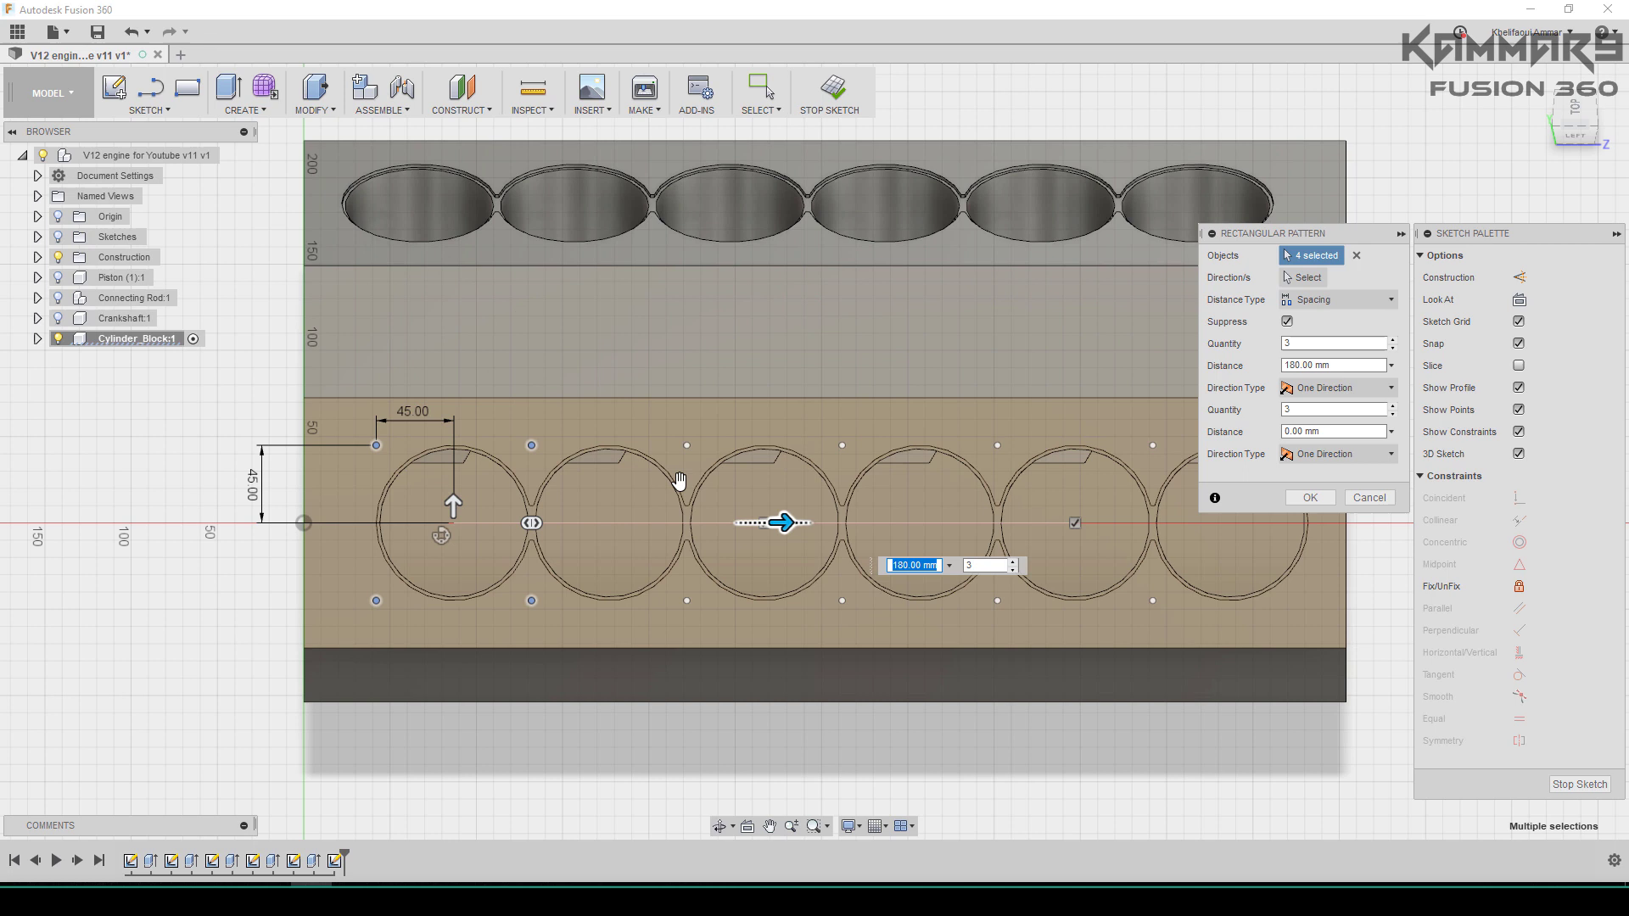
key(Tab)
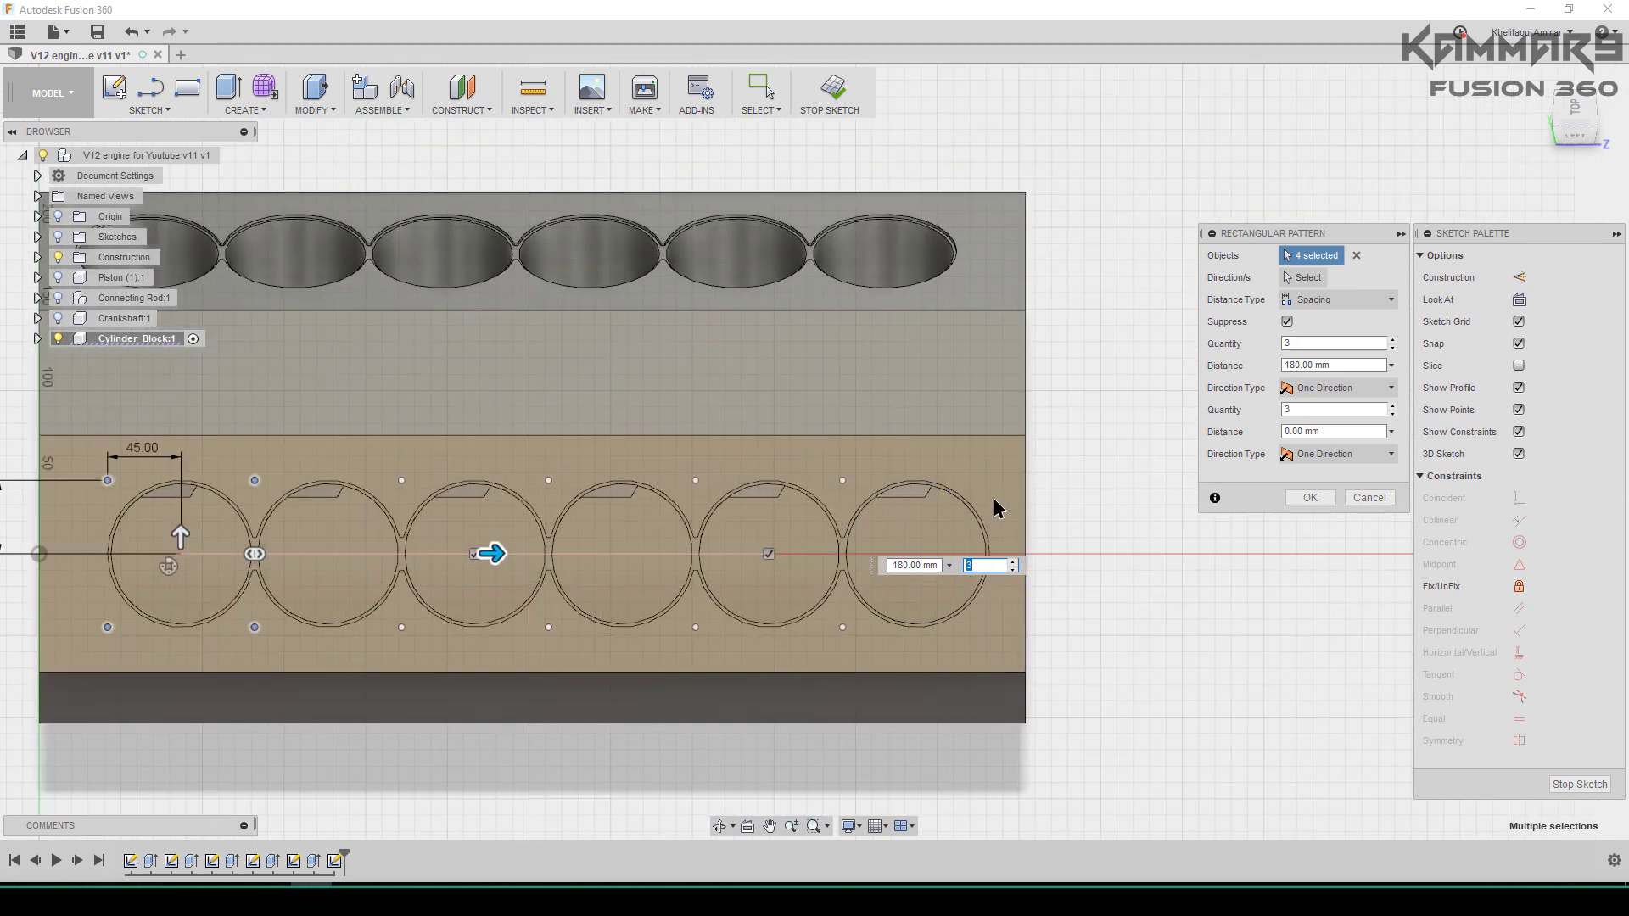
click(1392, 340)
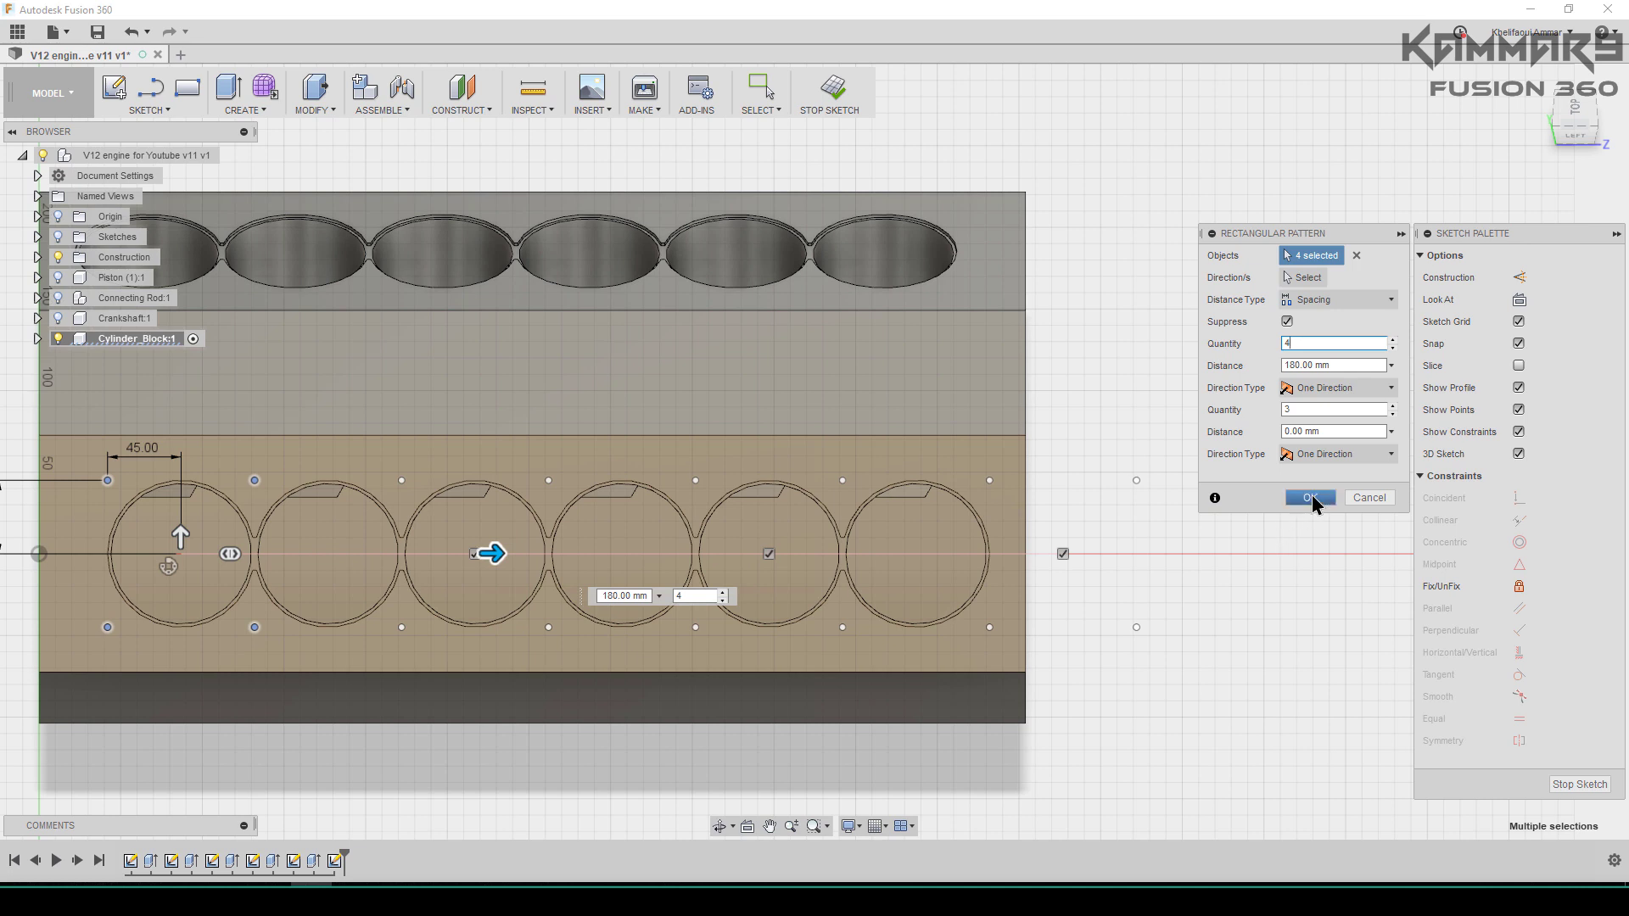
click(1312, 497)
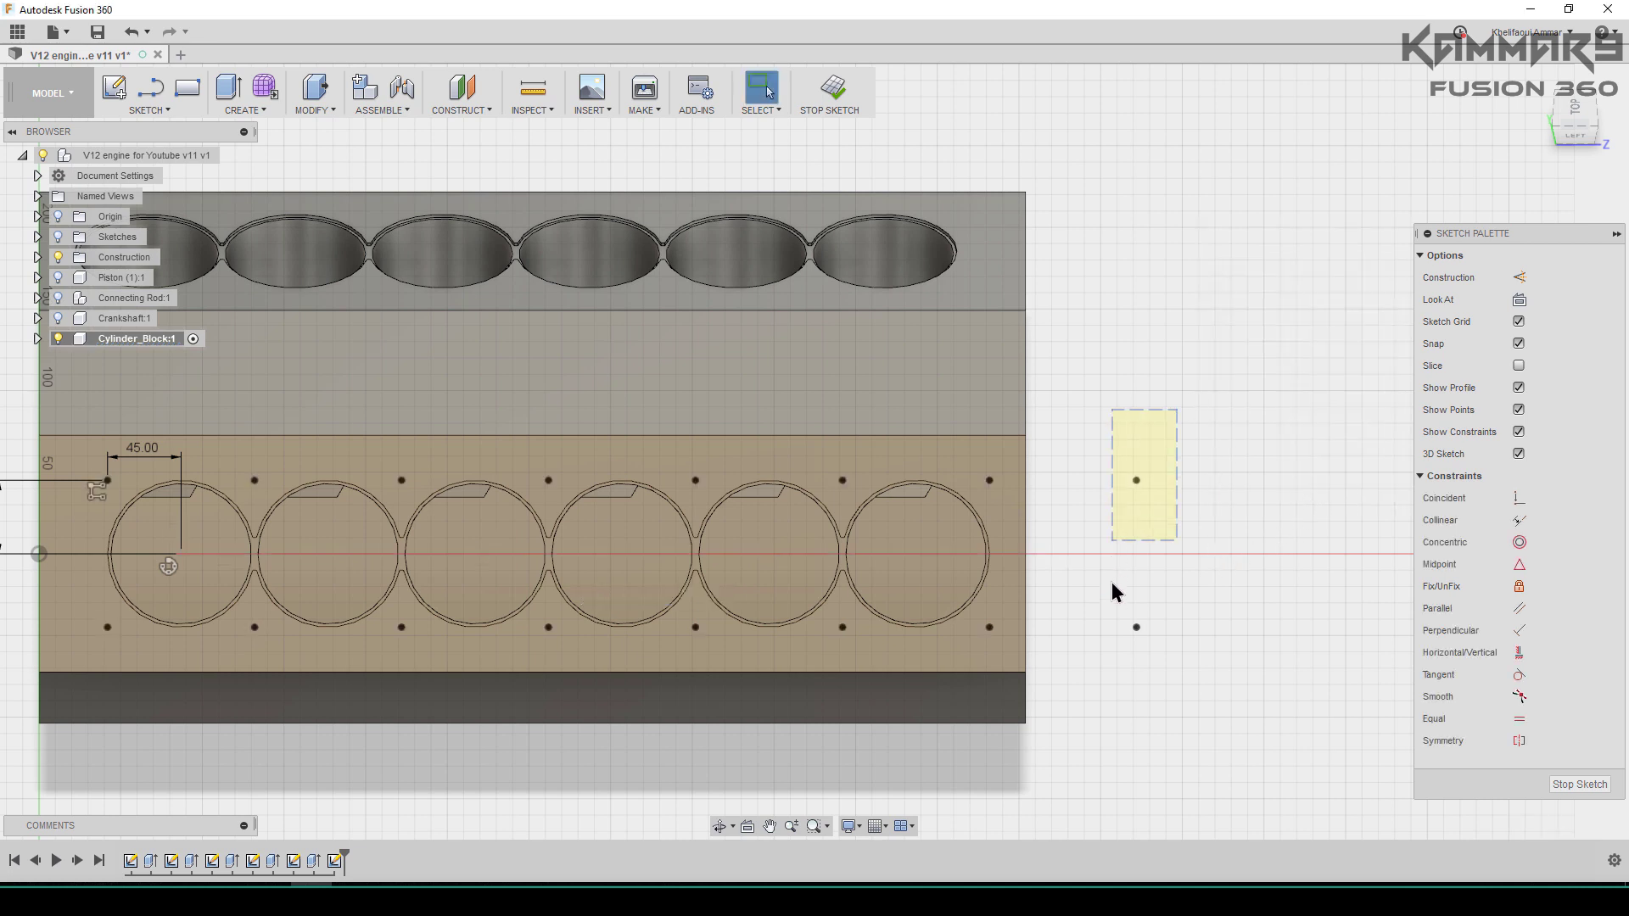
Step: Delete the two stray points beyond the block, finish the sketch, and view the bored face
drag(1112, 592, 1099, 672)
key(Delete)
scroll(1076, 649, down, 2)
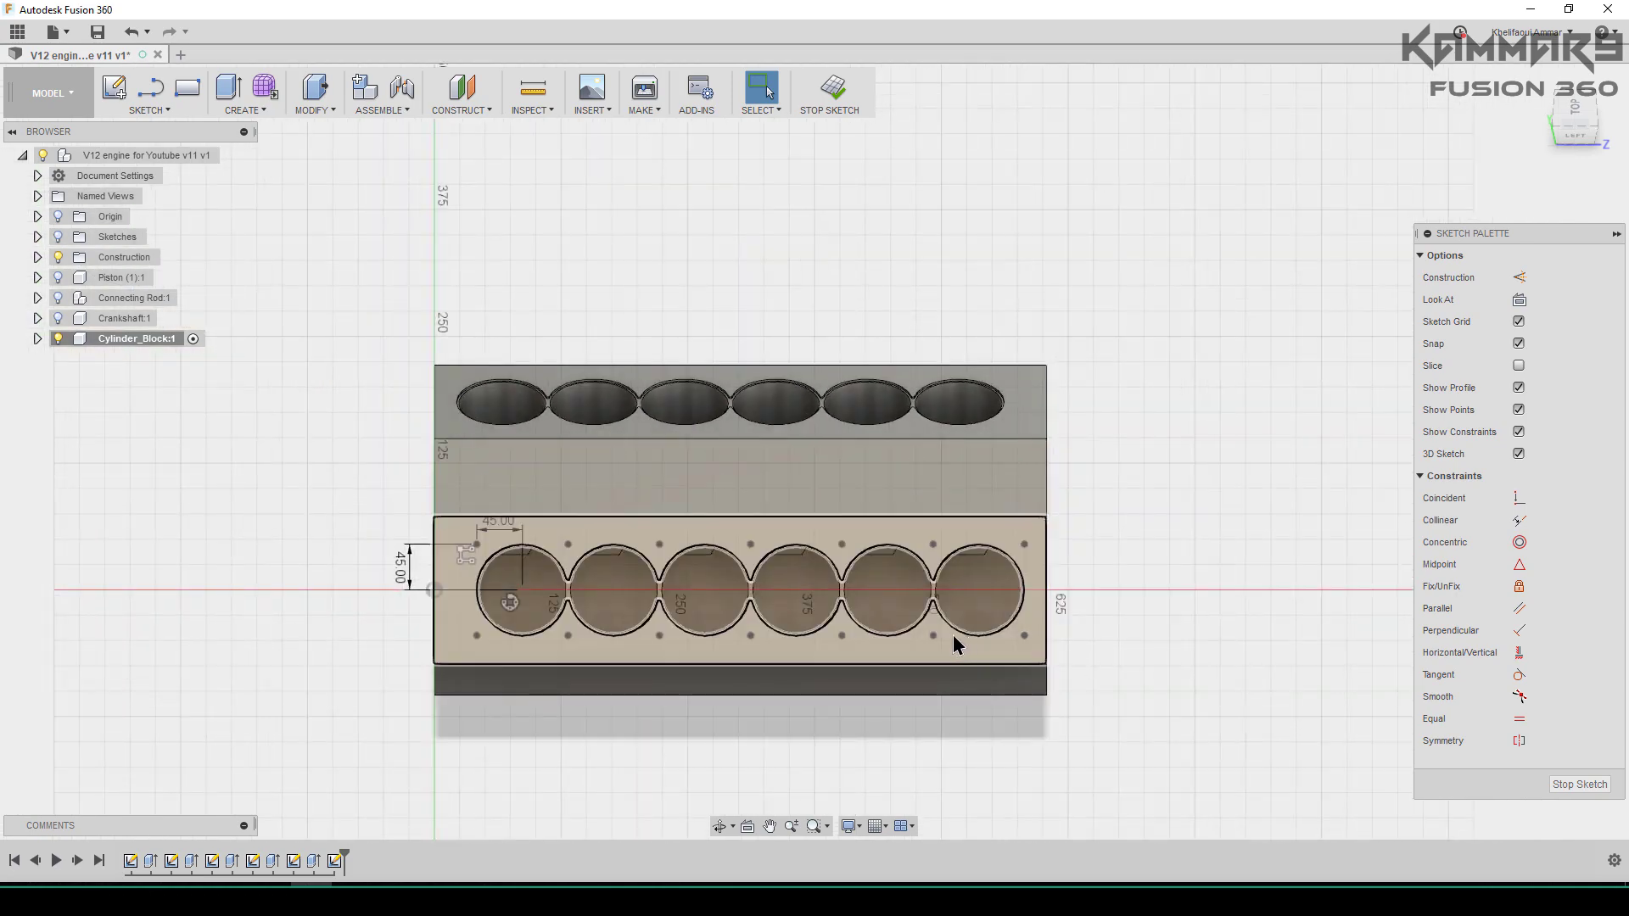
shift+middle_drag(953, 644, 686, 618)
click(1567, 784)
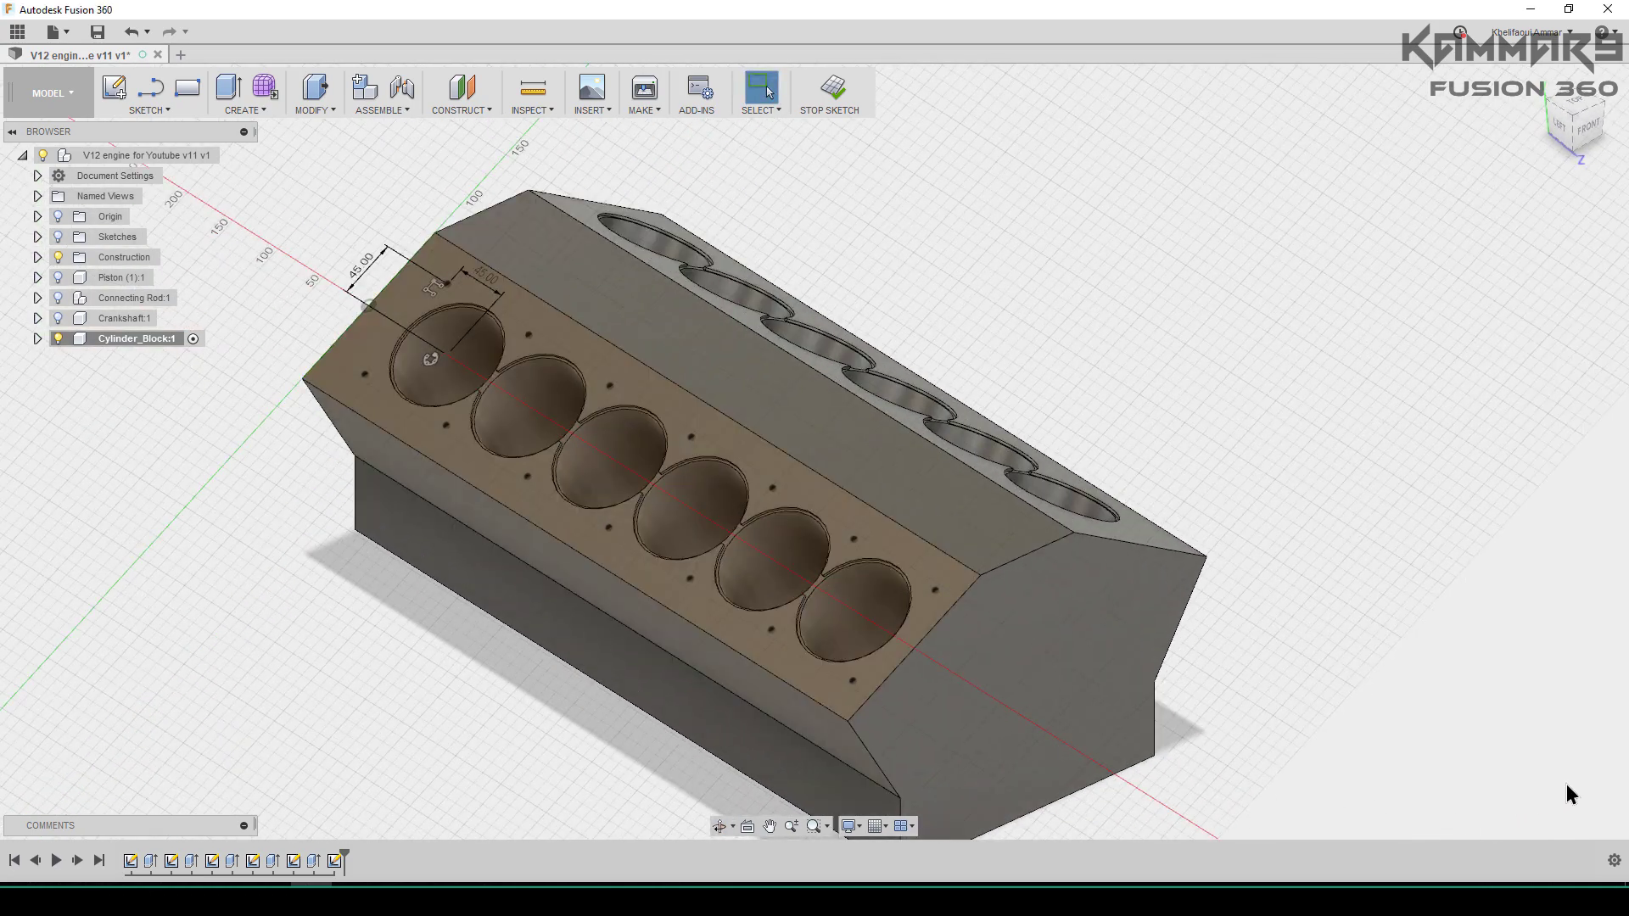
shift+middle_drag(1057, 710, 1180, 681)
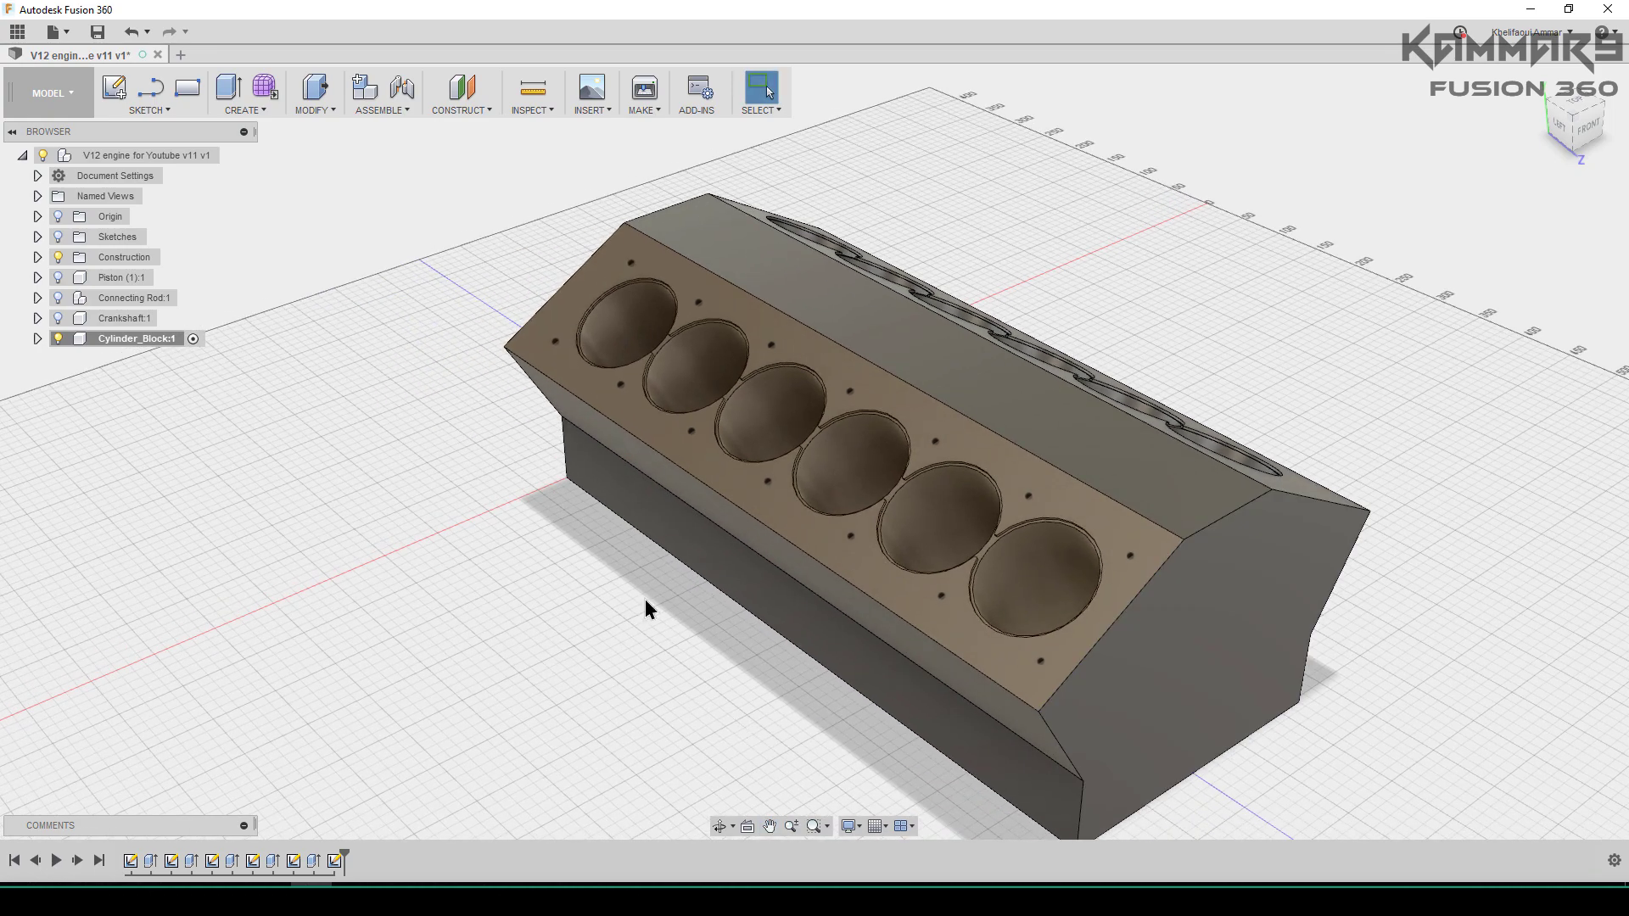
shift+middle_drag(645, 600, 390, 202)
scroll(351, 286, up, 2)
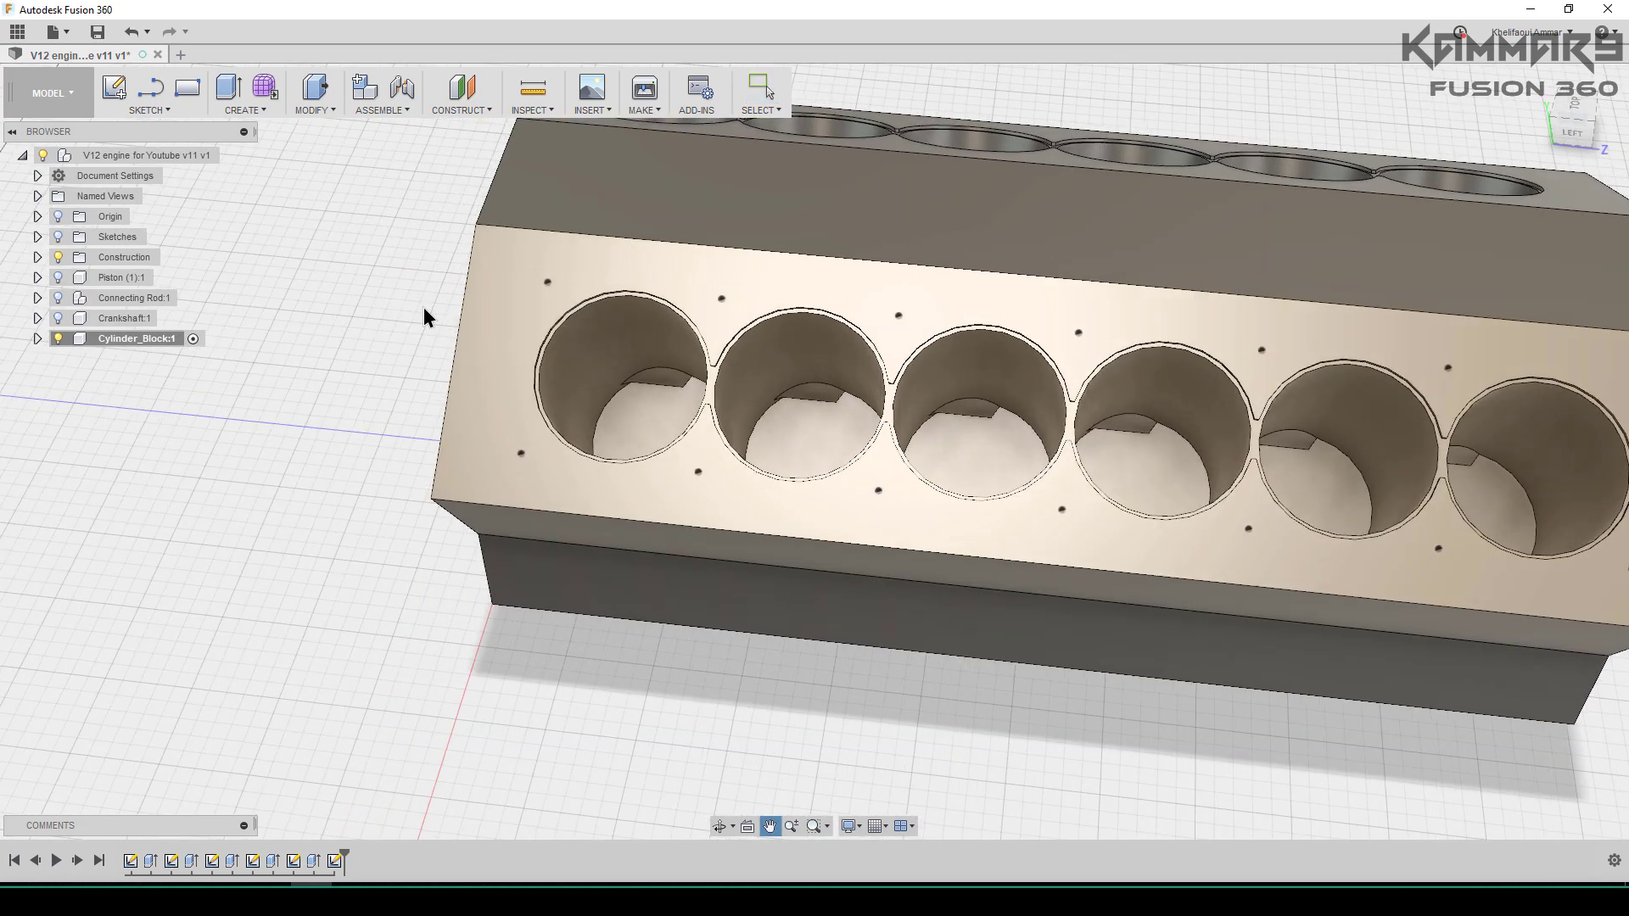
Step: Start a multi-point Hole and pick the first six bolt points
click(254, 112)
key(h)
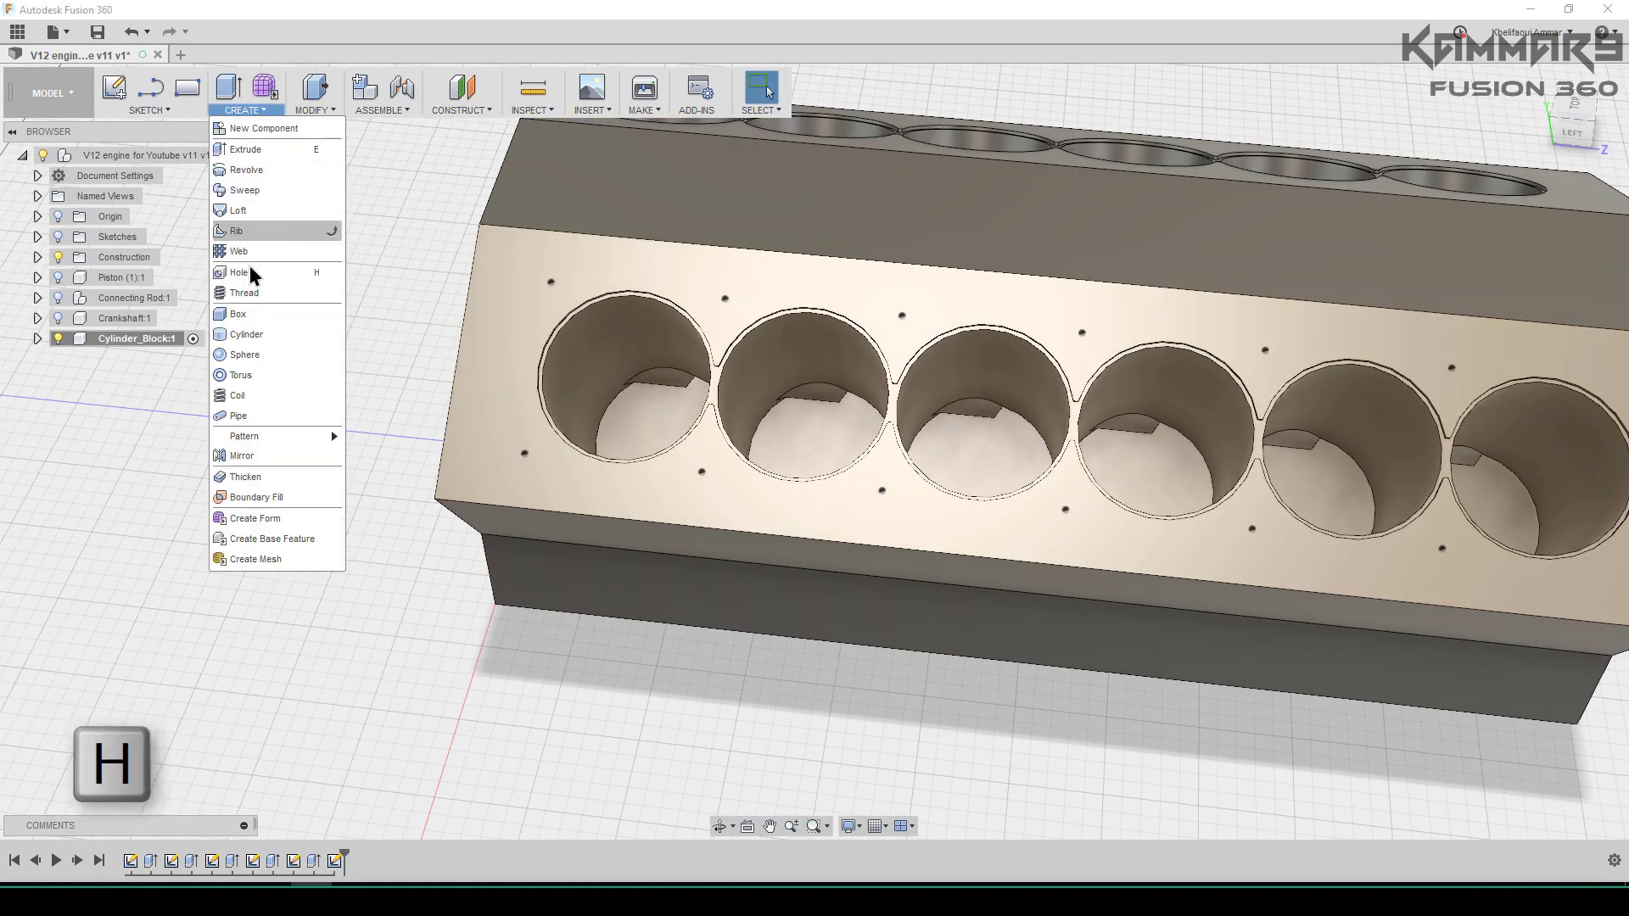
click(246, 271)
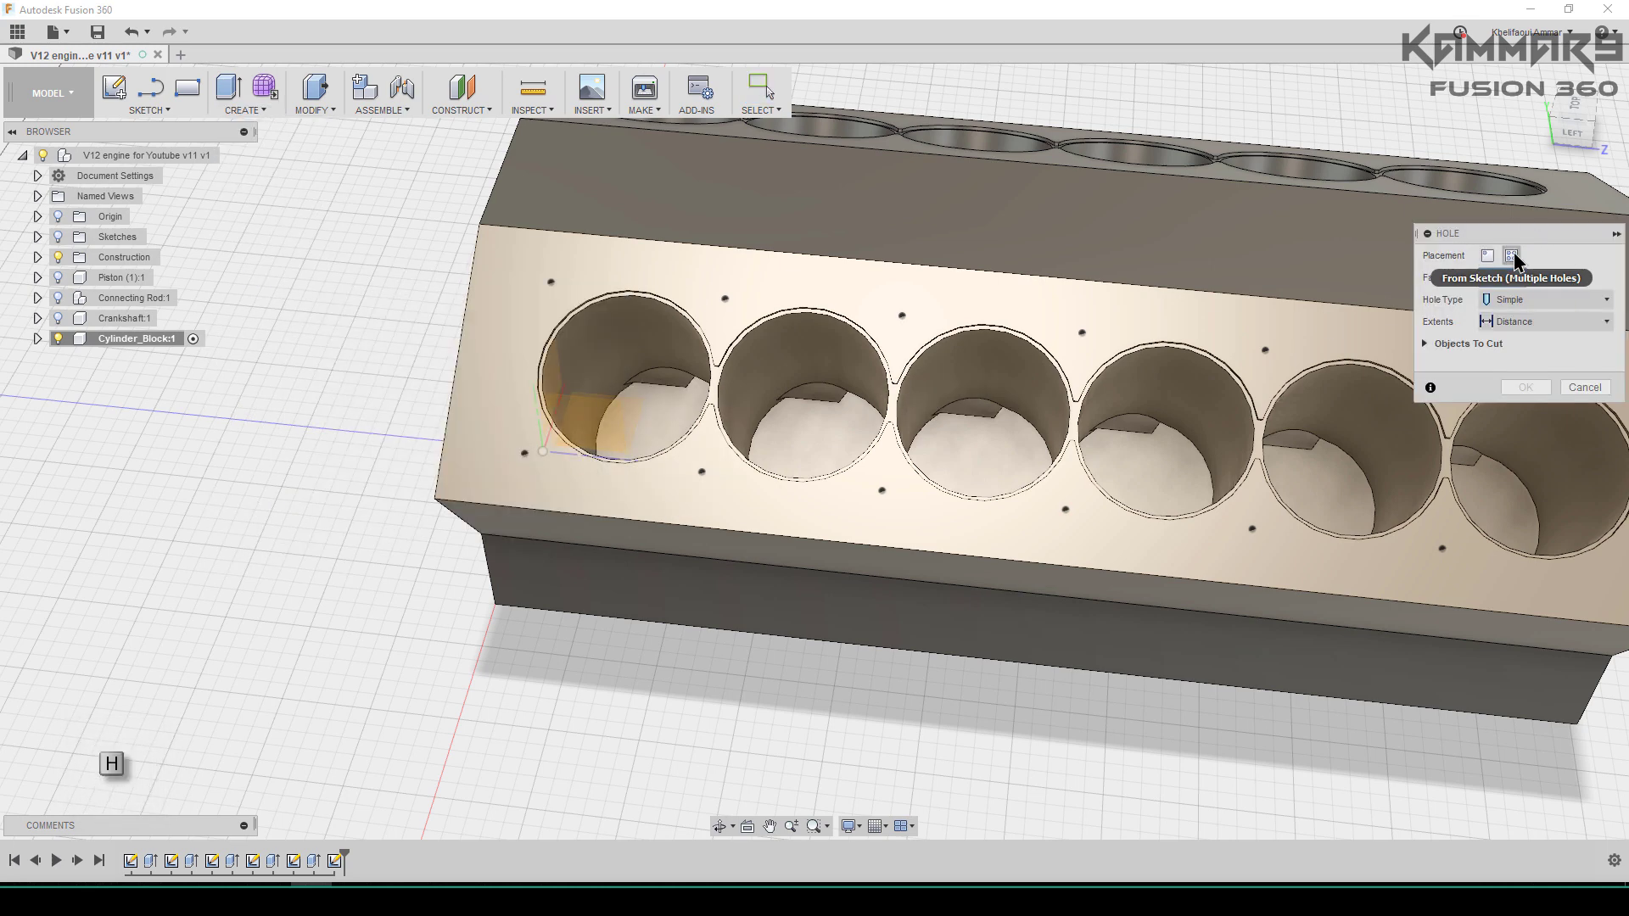
click(1513, 257)
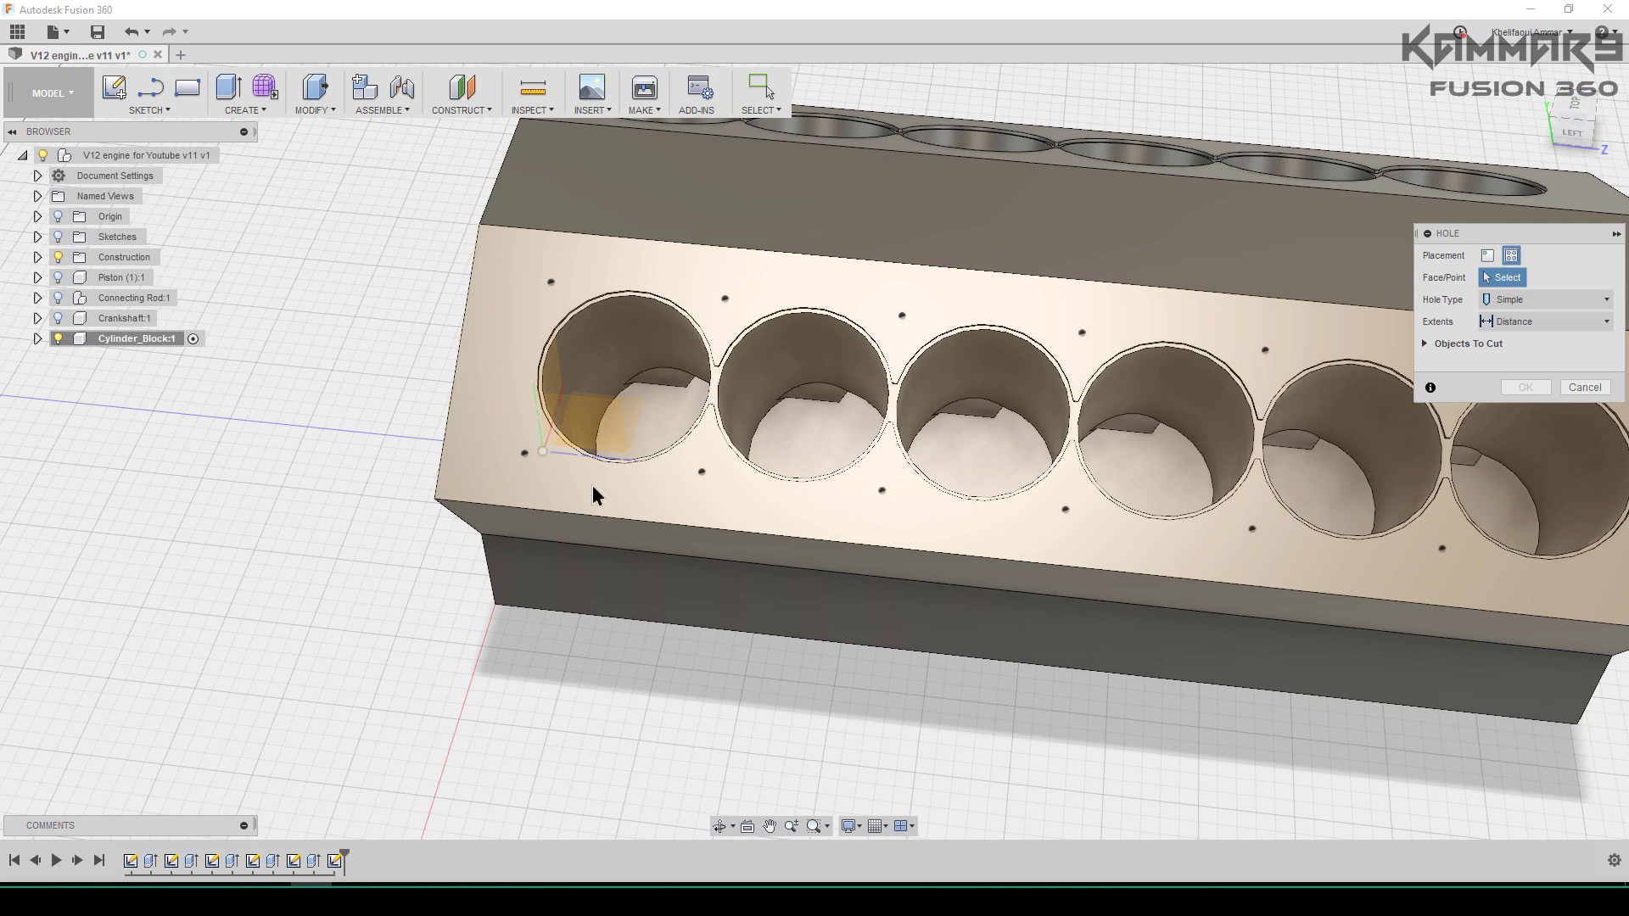
click(524, 455)
click(552, 282)
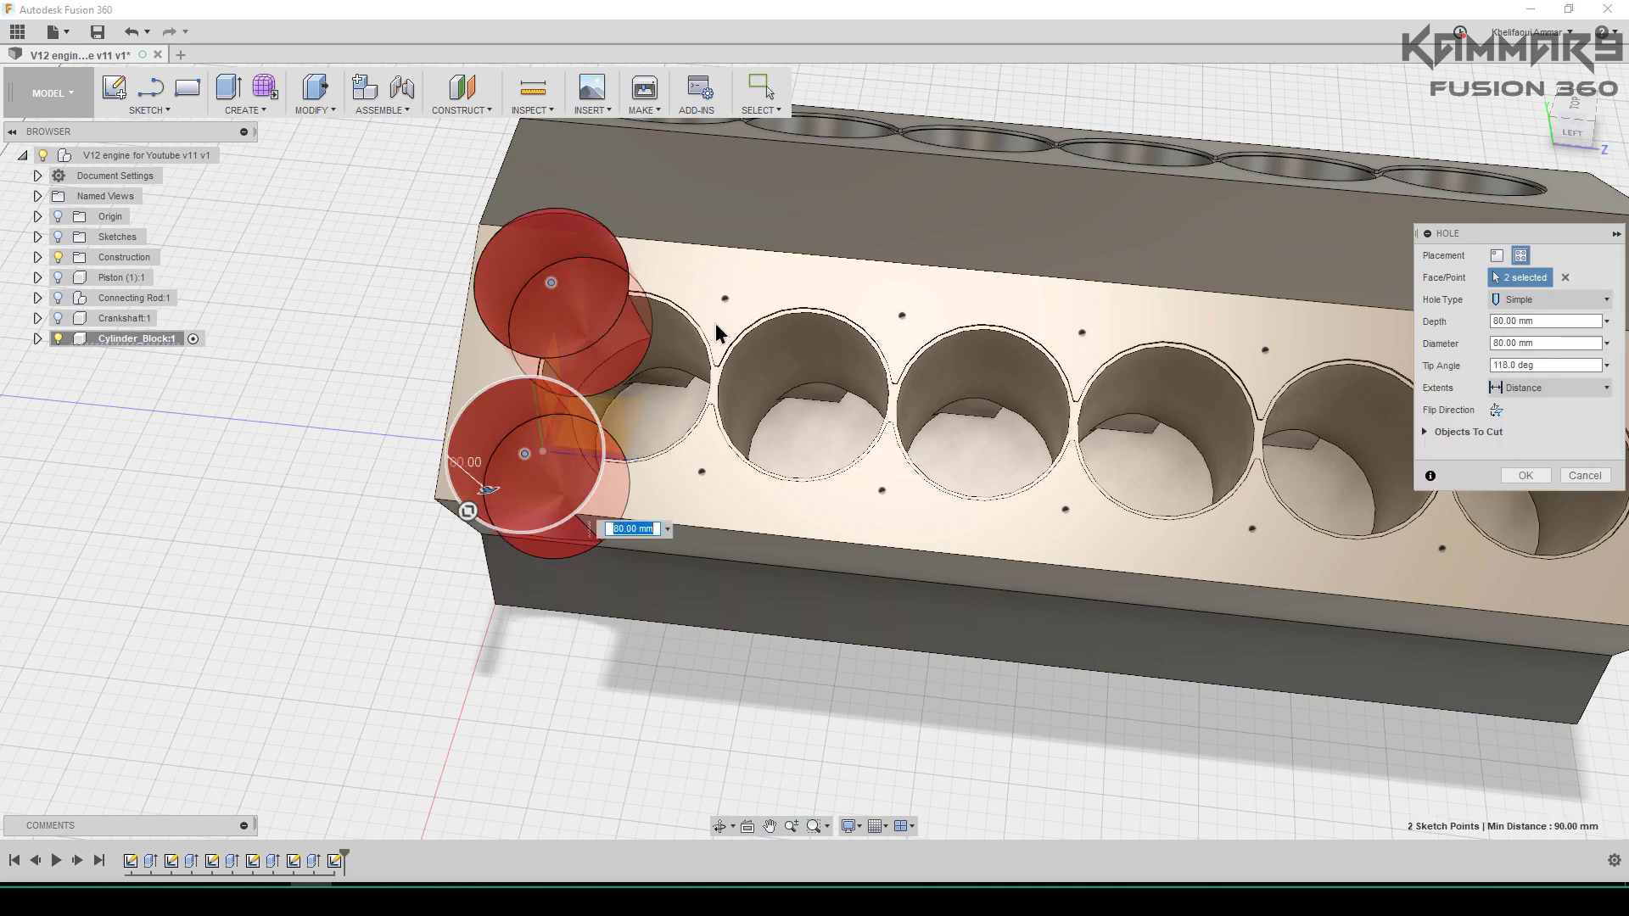
click(725, 302)
click(702, 472)
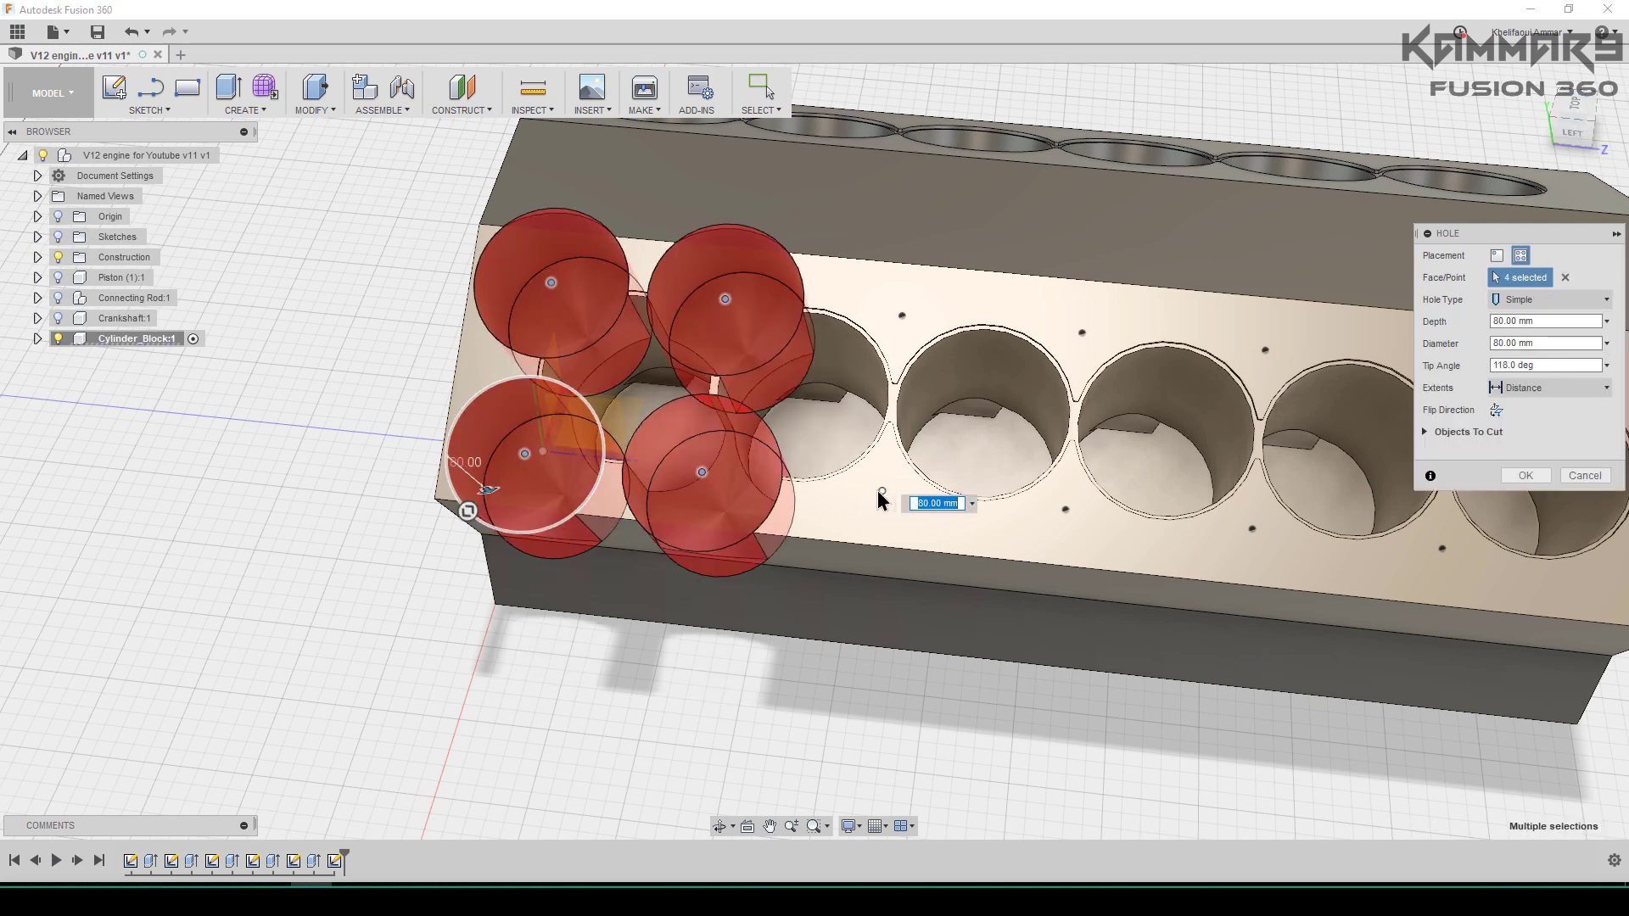
click(881, 490)
click(902, 316)
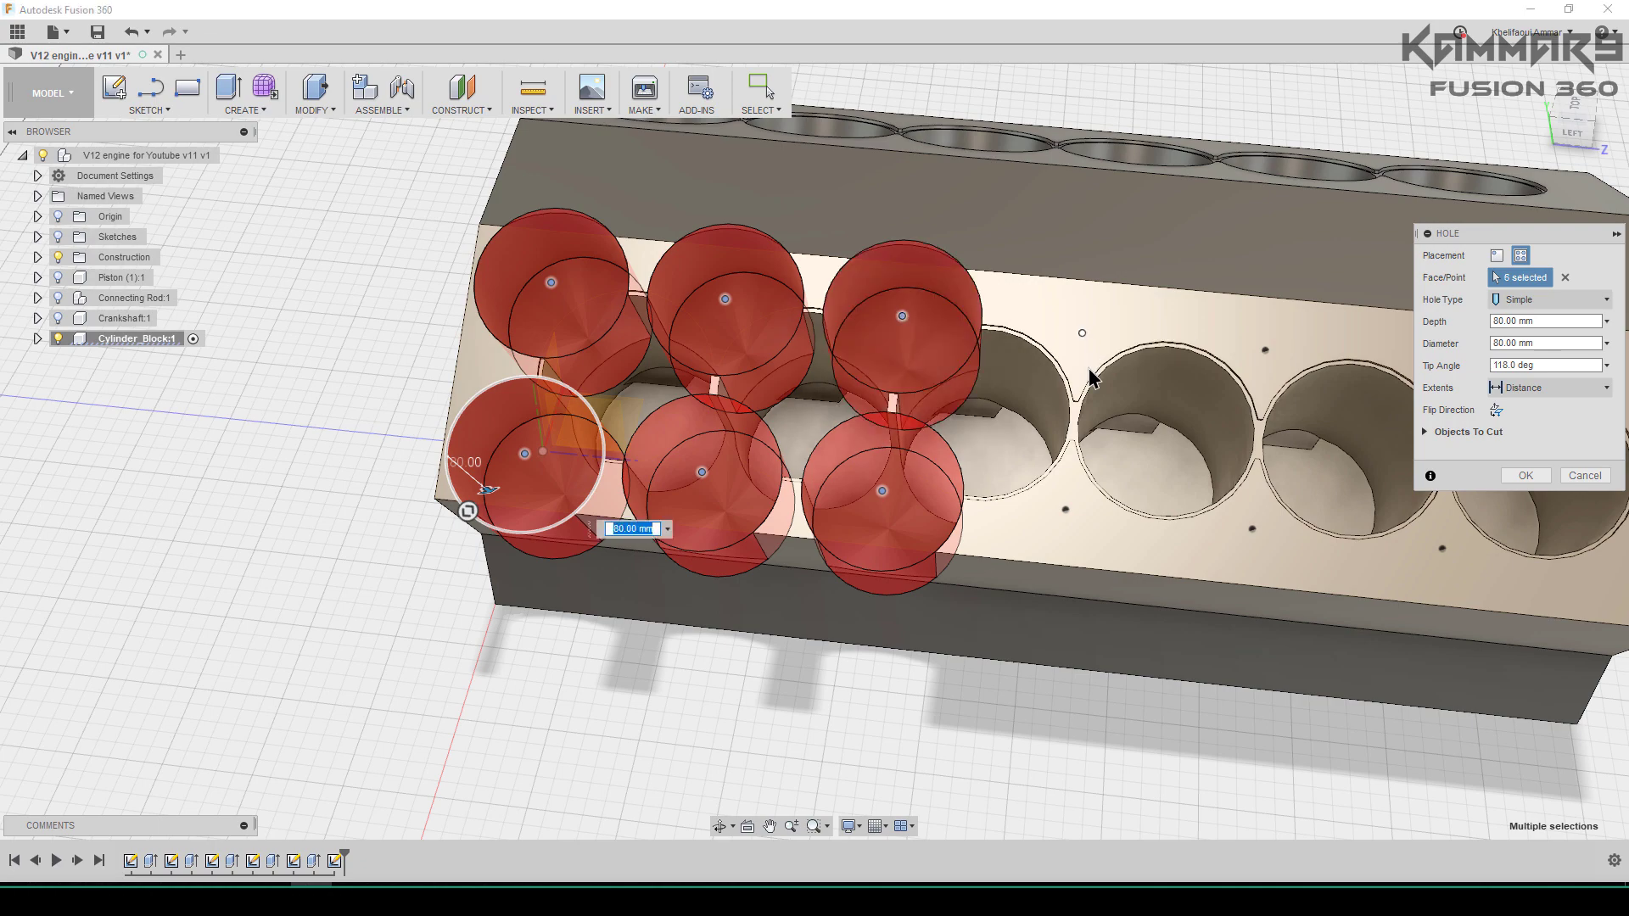
Step: Pick the remaining eight bolt points so all fourteen are selected
click(1082, 333)
click(1065, 509)
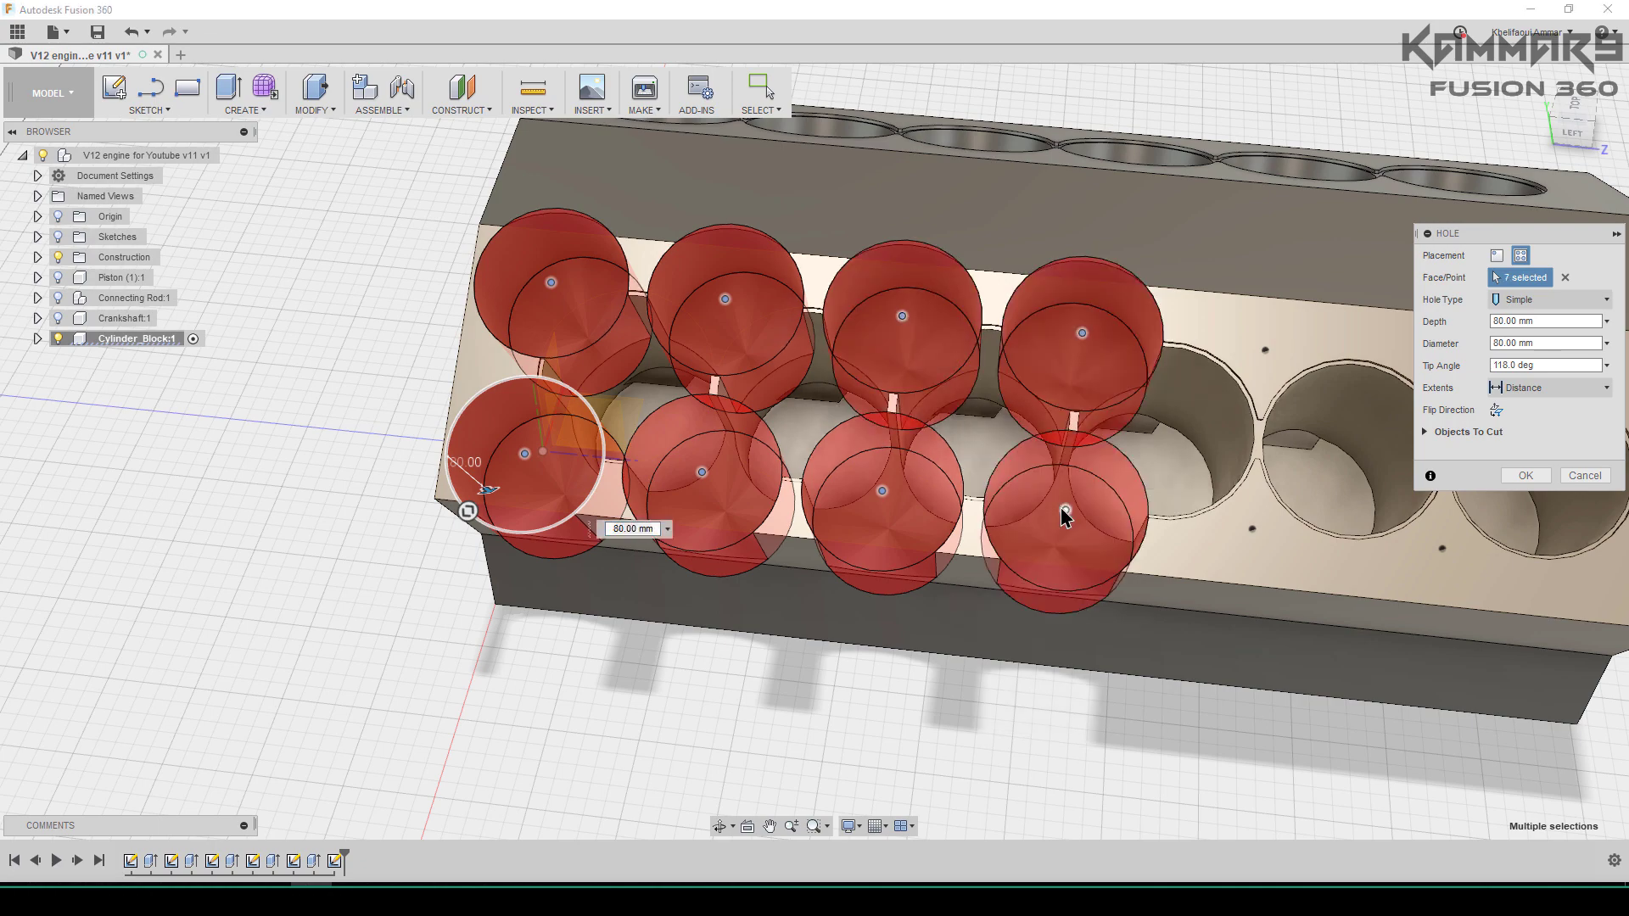
click(1252, 529)
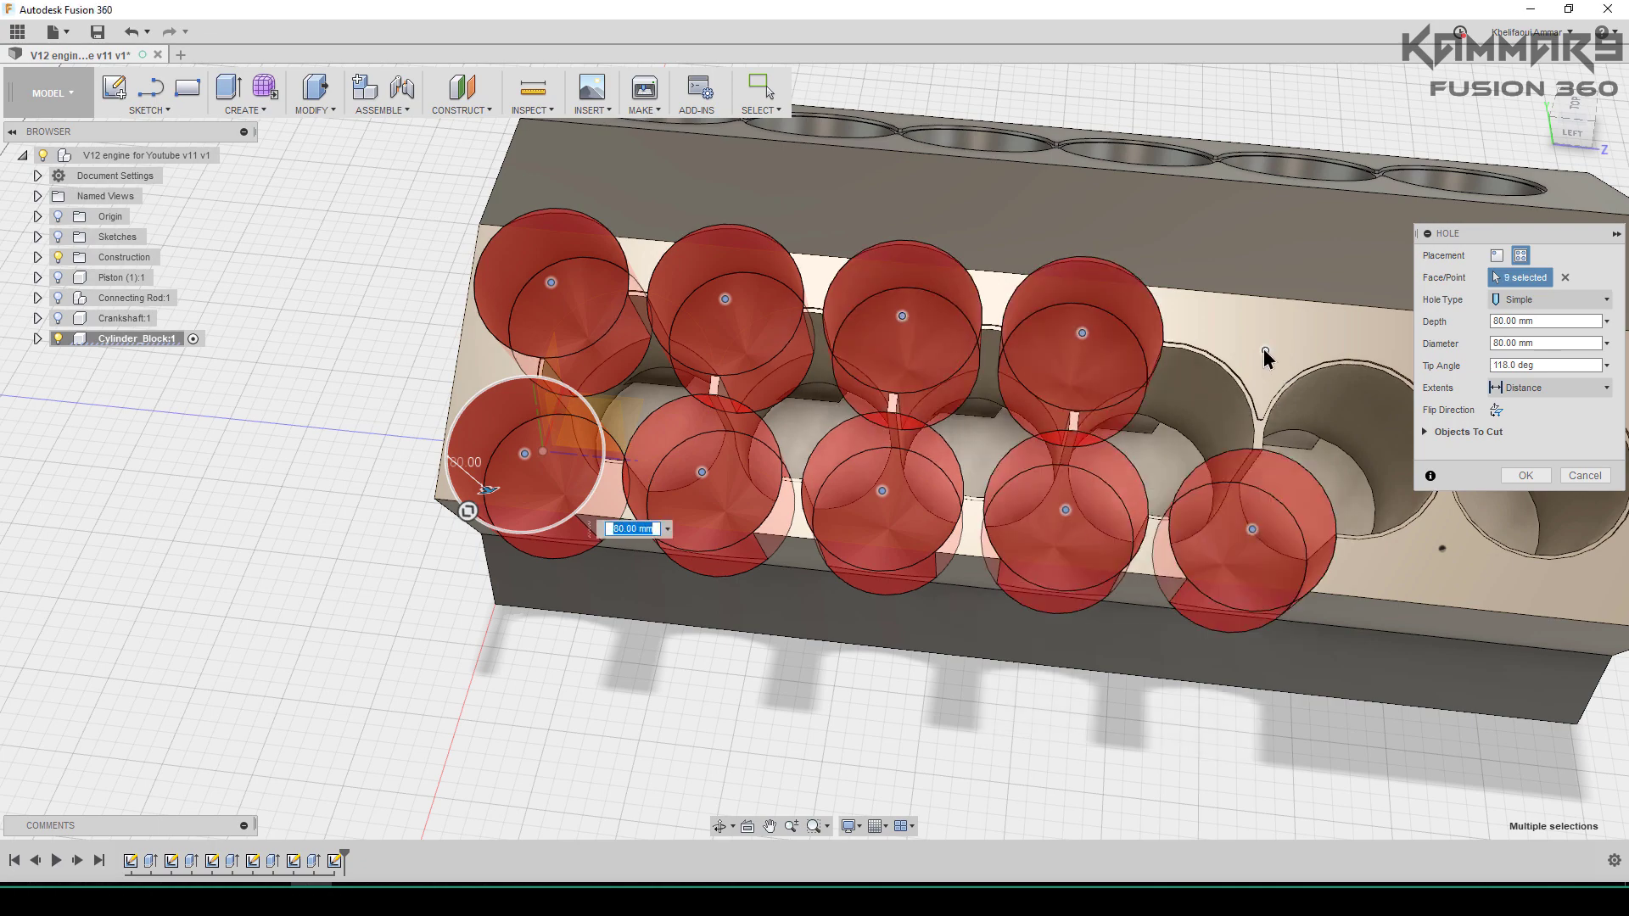
click(1268, 351)
scroll(1245, 509, down, 3)
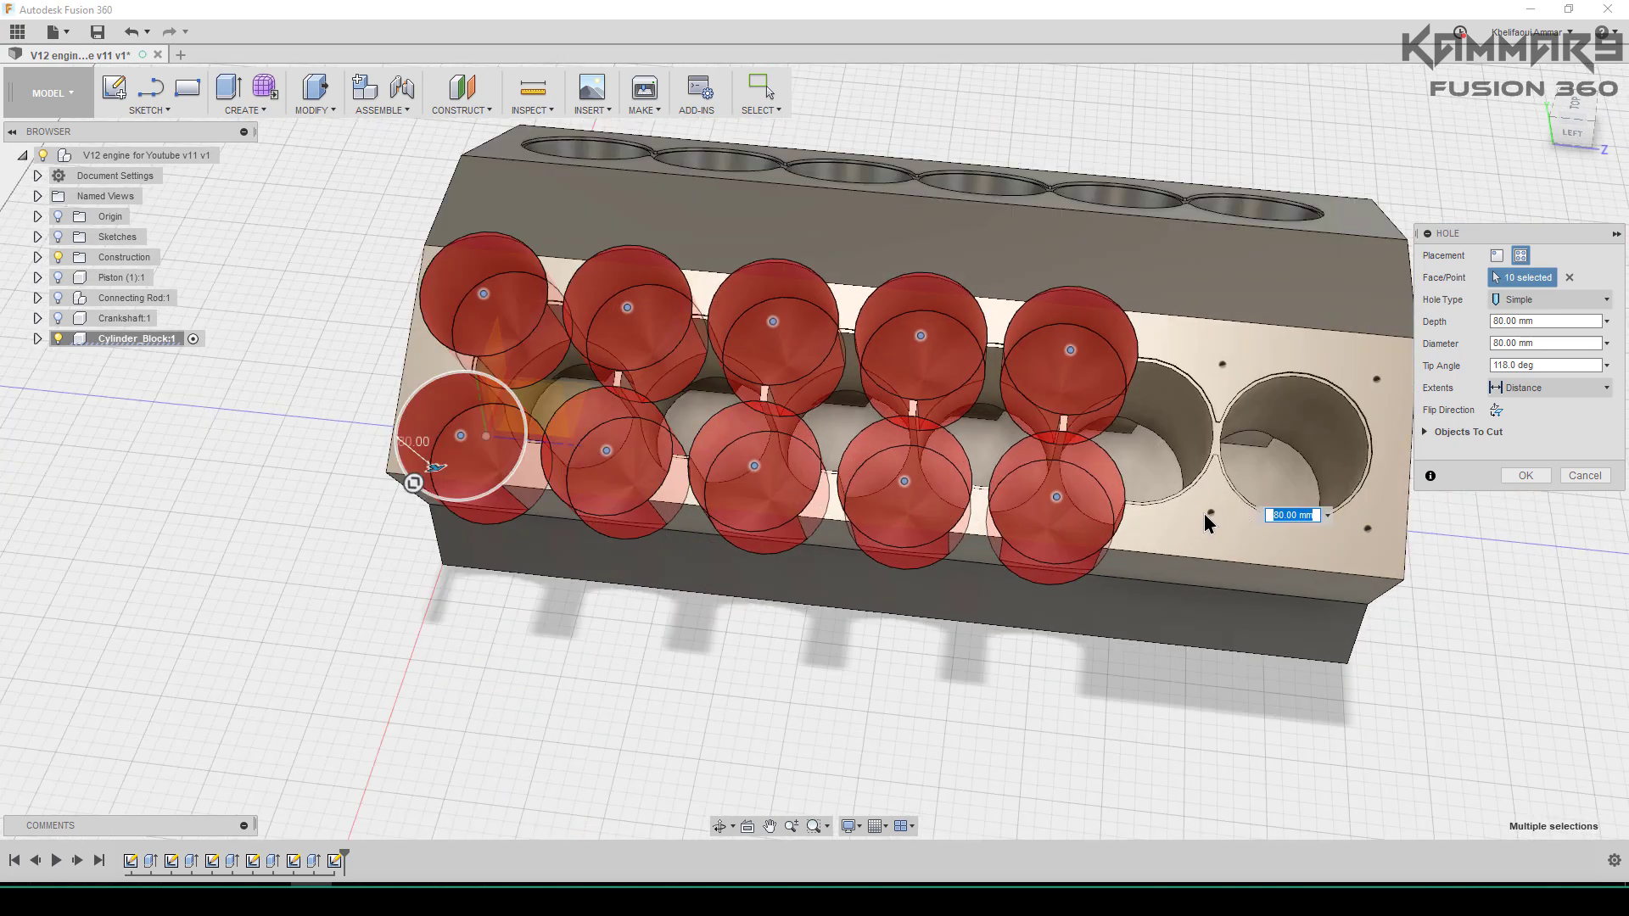
click(1210, 513)
click(1222, 365)
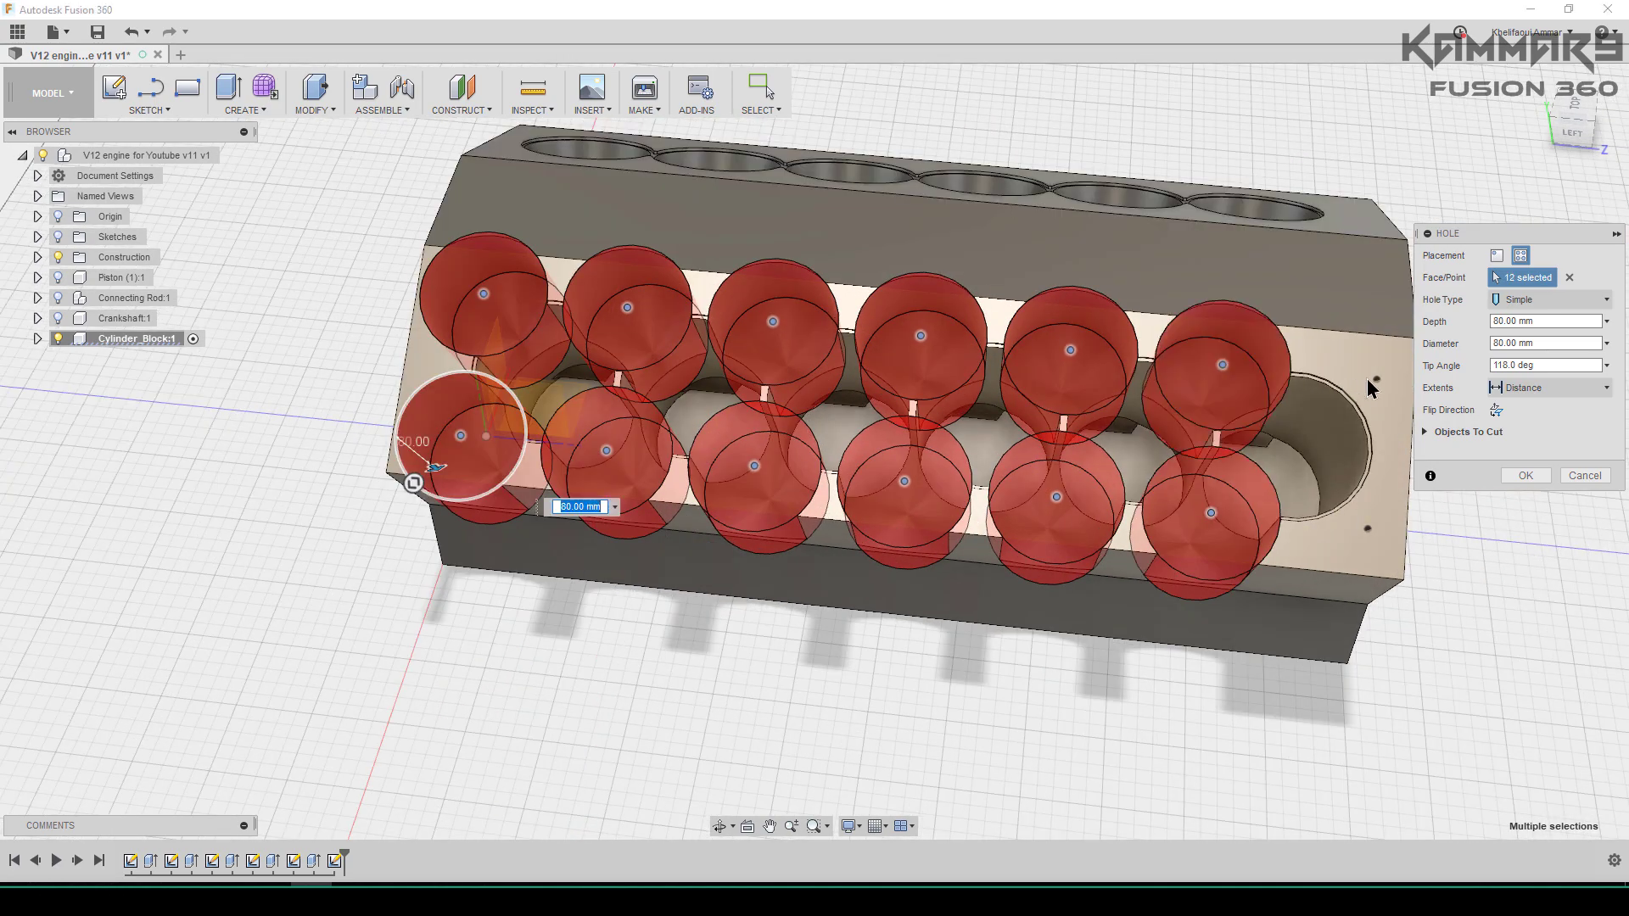
click(1375, 379)
click(1368, 529)
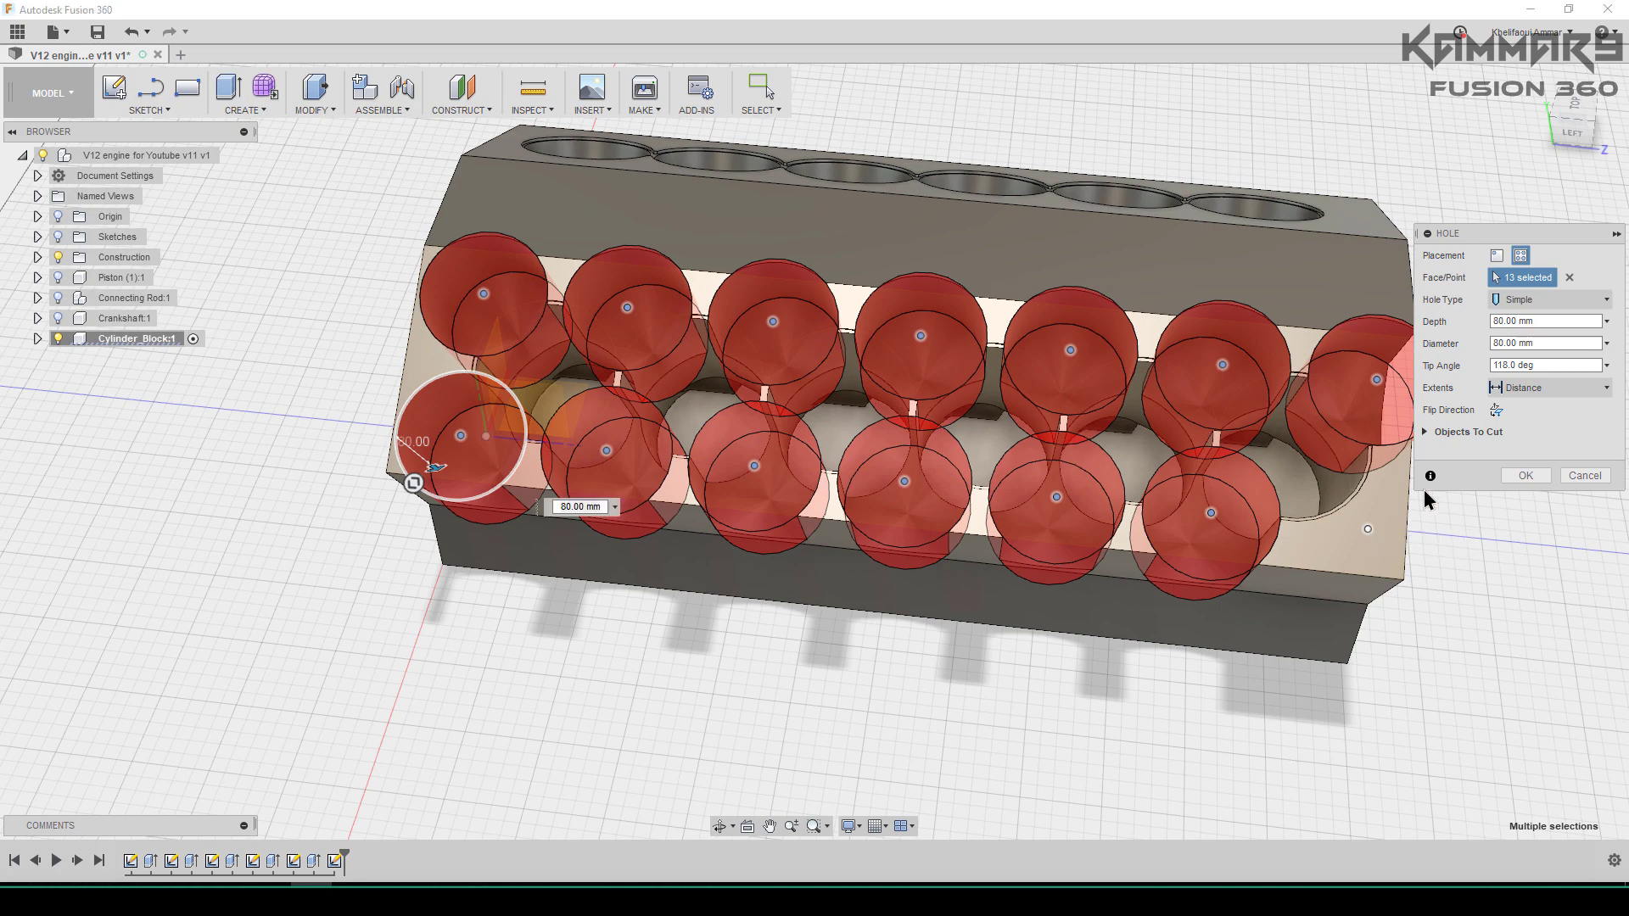
click(1538, 348)
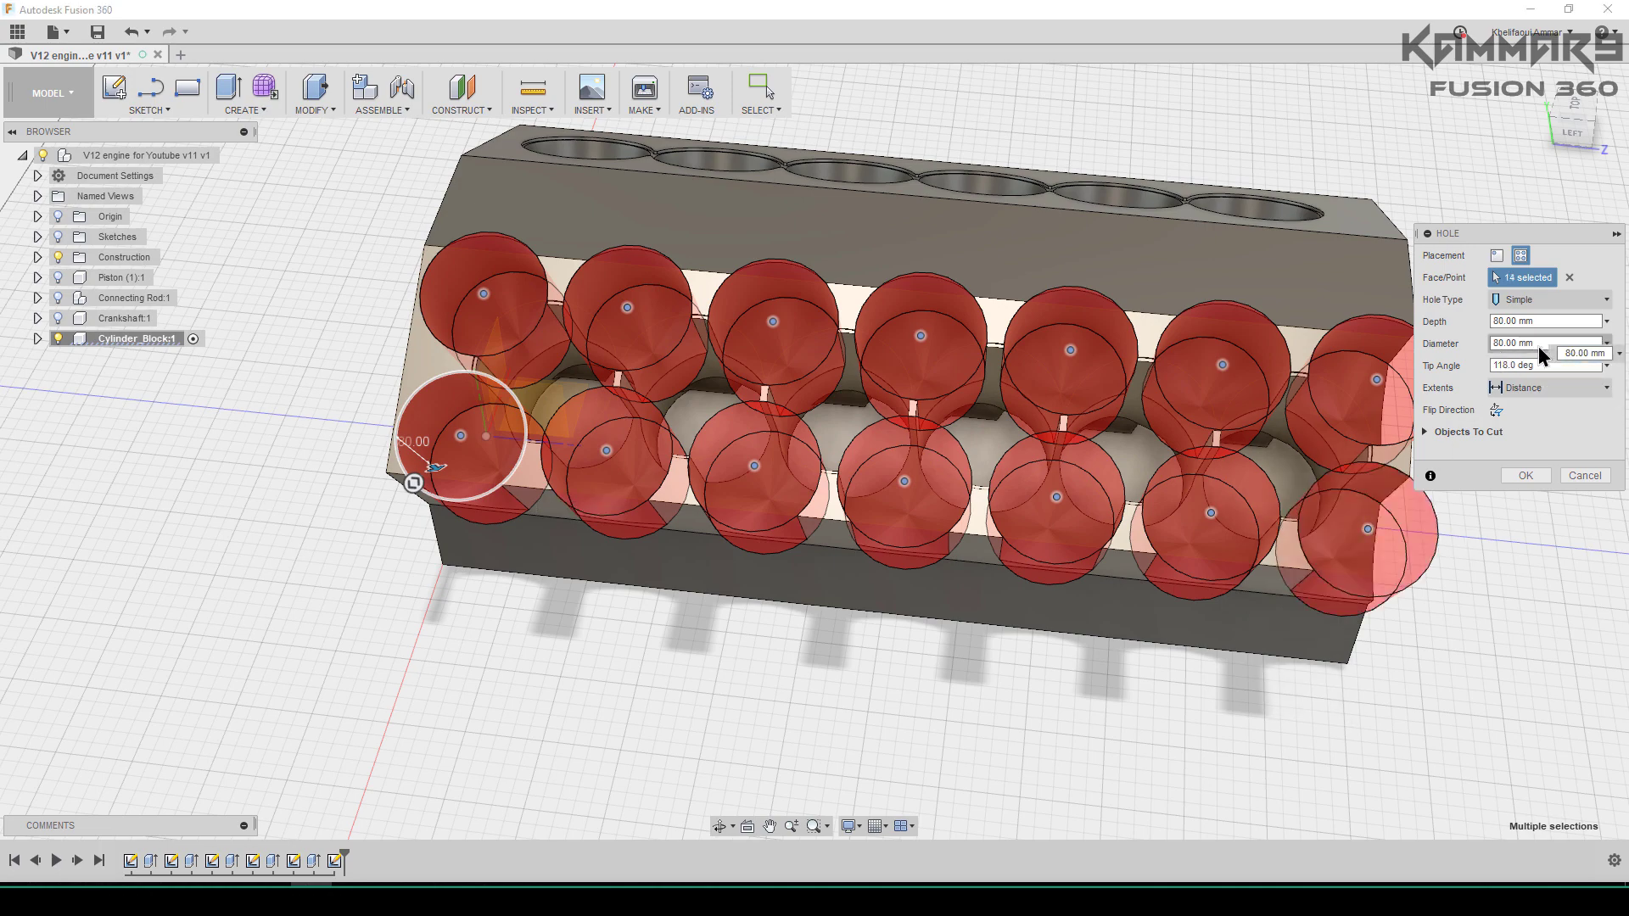
Step: Set hole diameter to 12 mm and depth to 24 mm, then inspect the previews
key(ctrl+a)
key(BackSpace)
text(12)
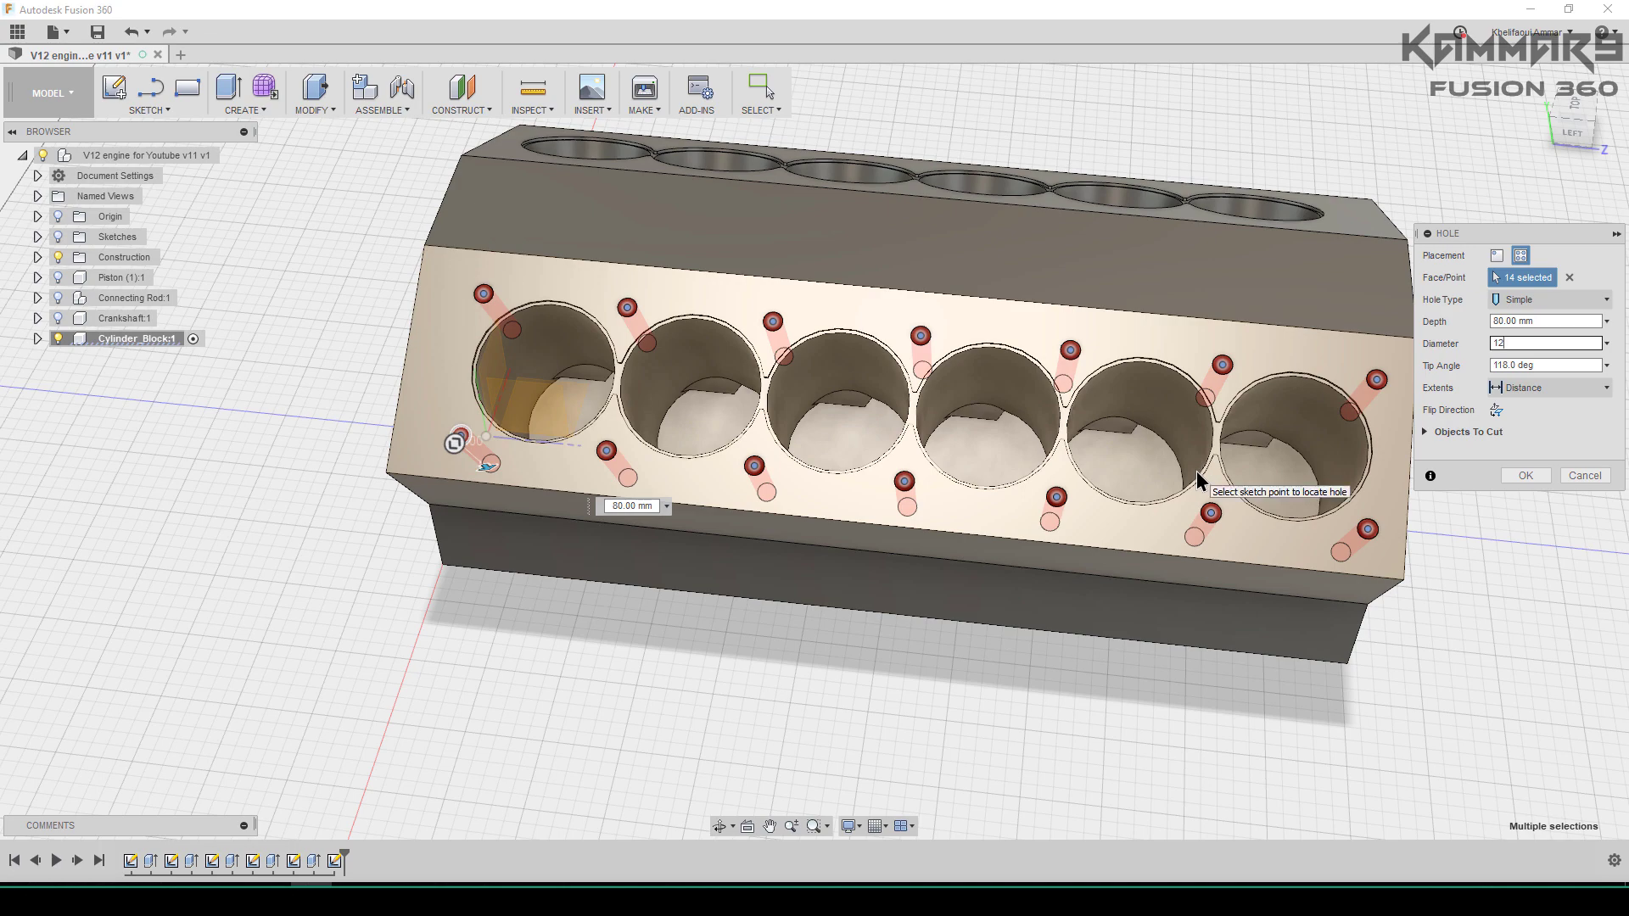
click(1487, 320)
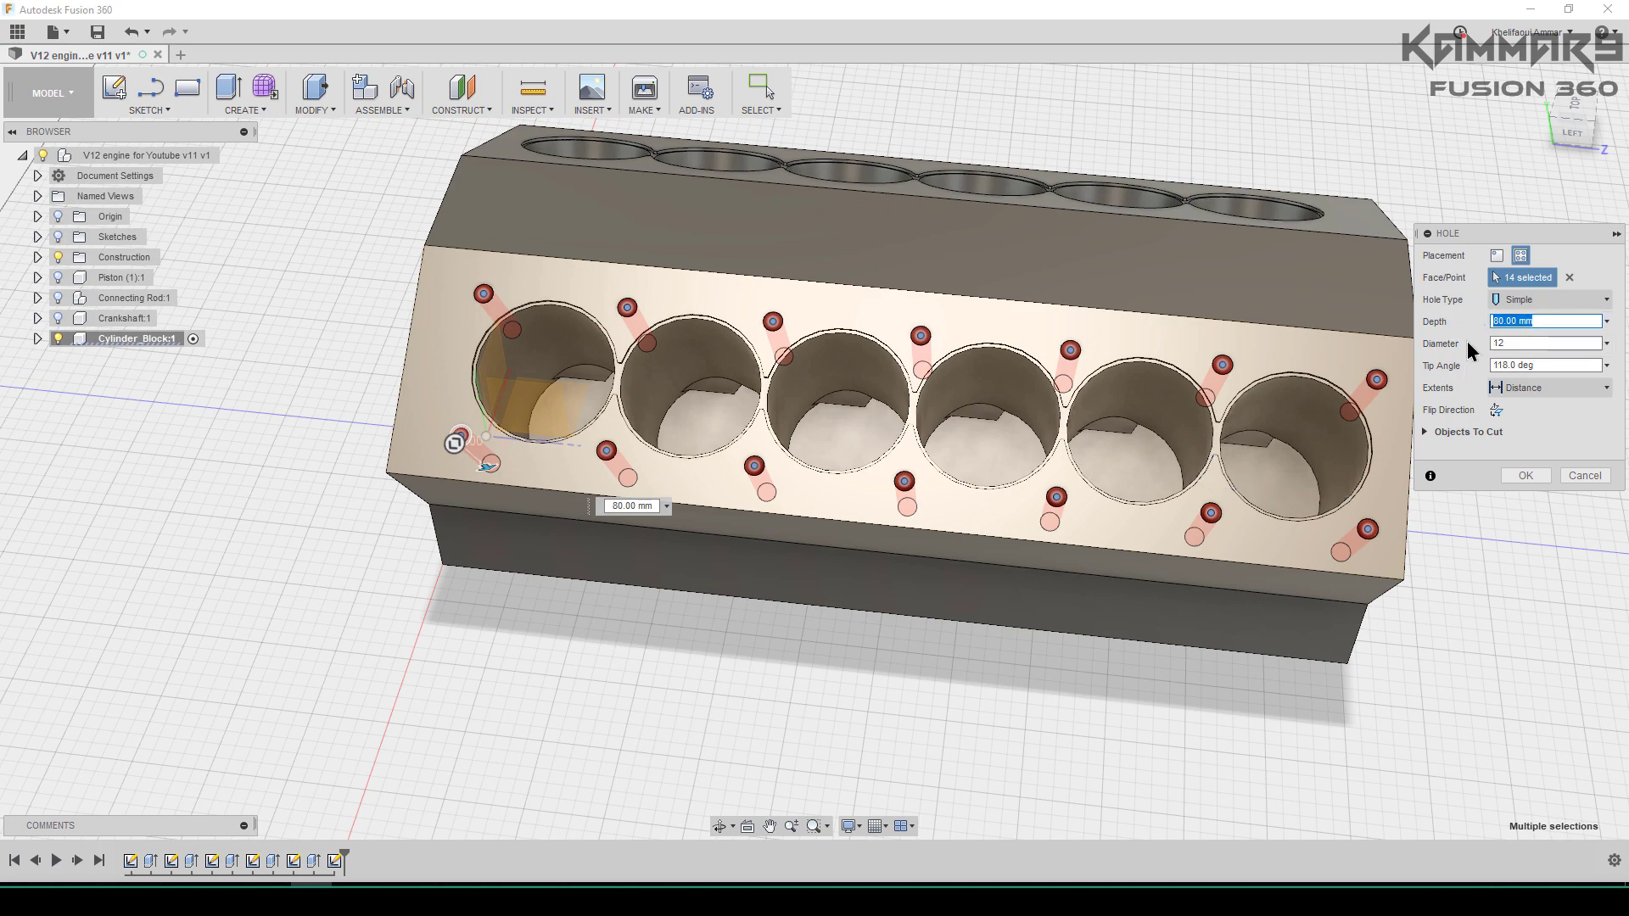
text(24)
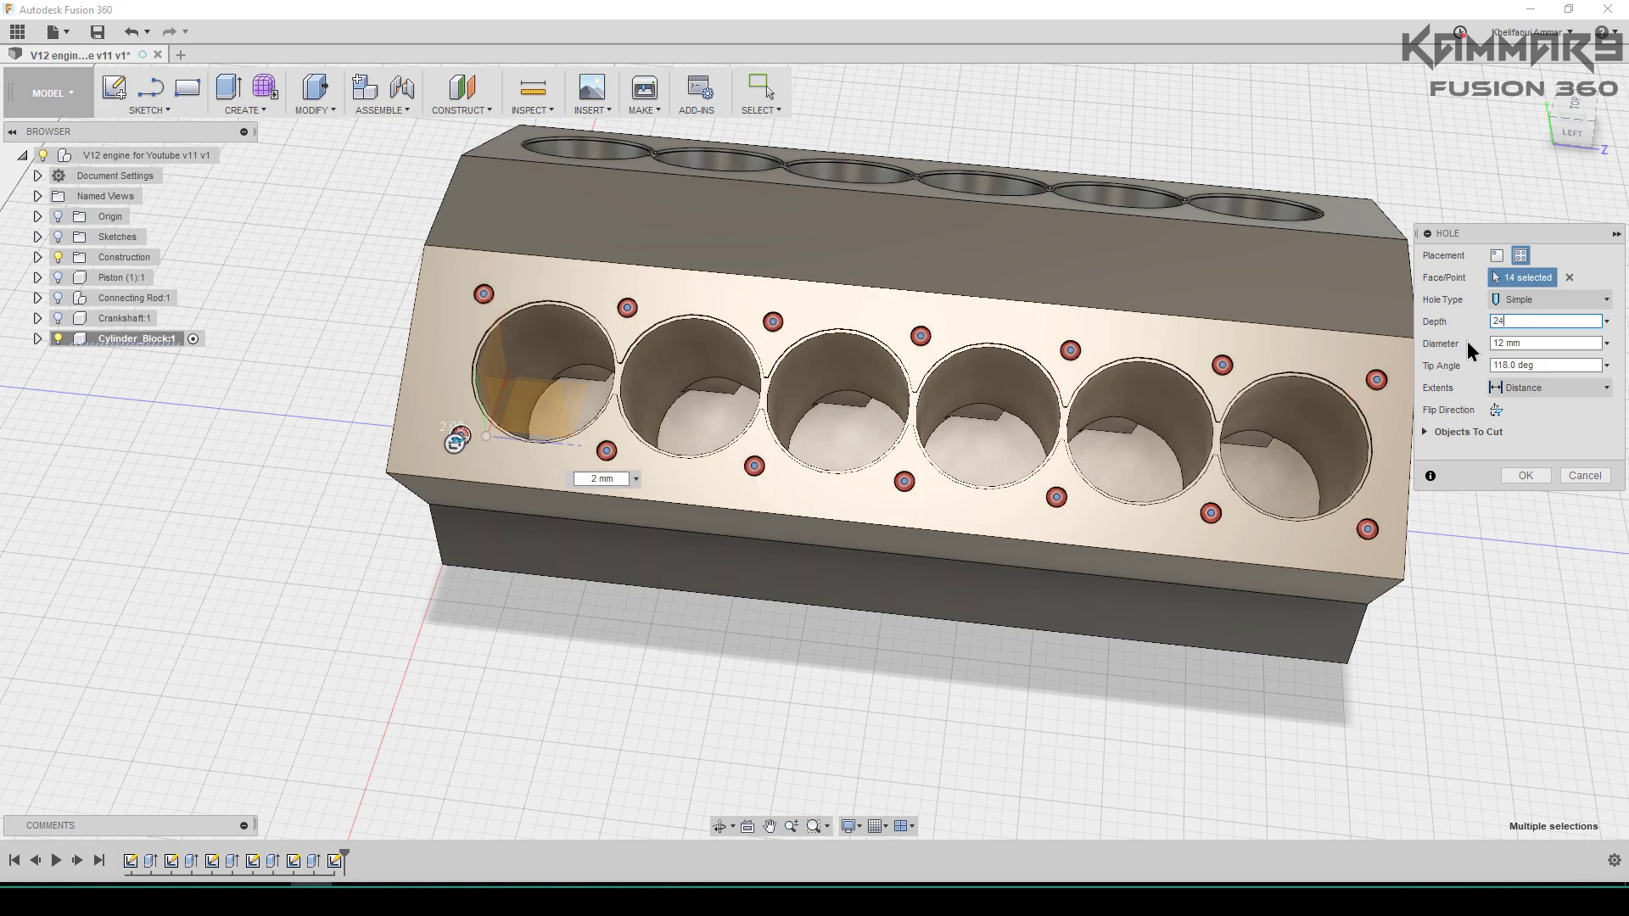
mouse_move(617, 522)
shift+middle_down()
mouse_move(484, 420)
mouse_move(597, 462)
shift+middle_up()
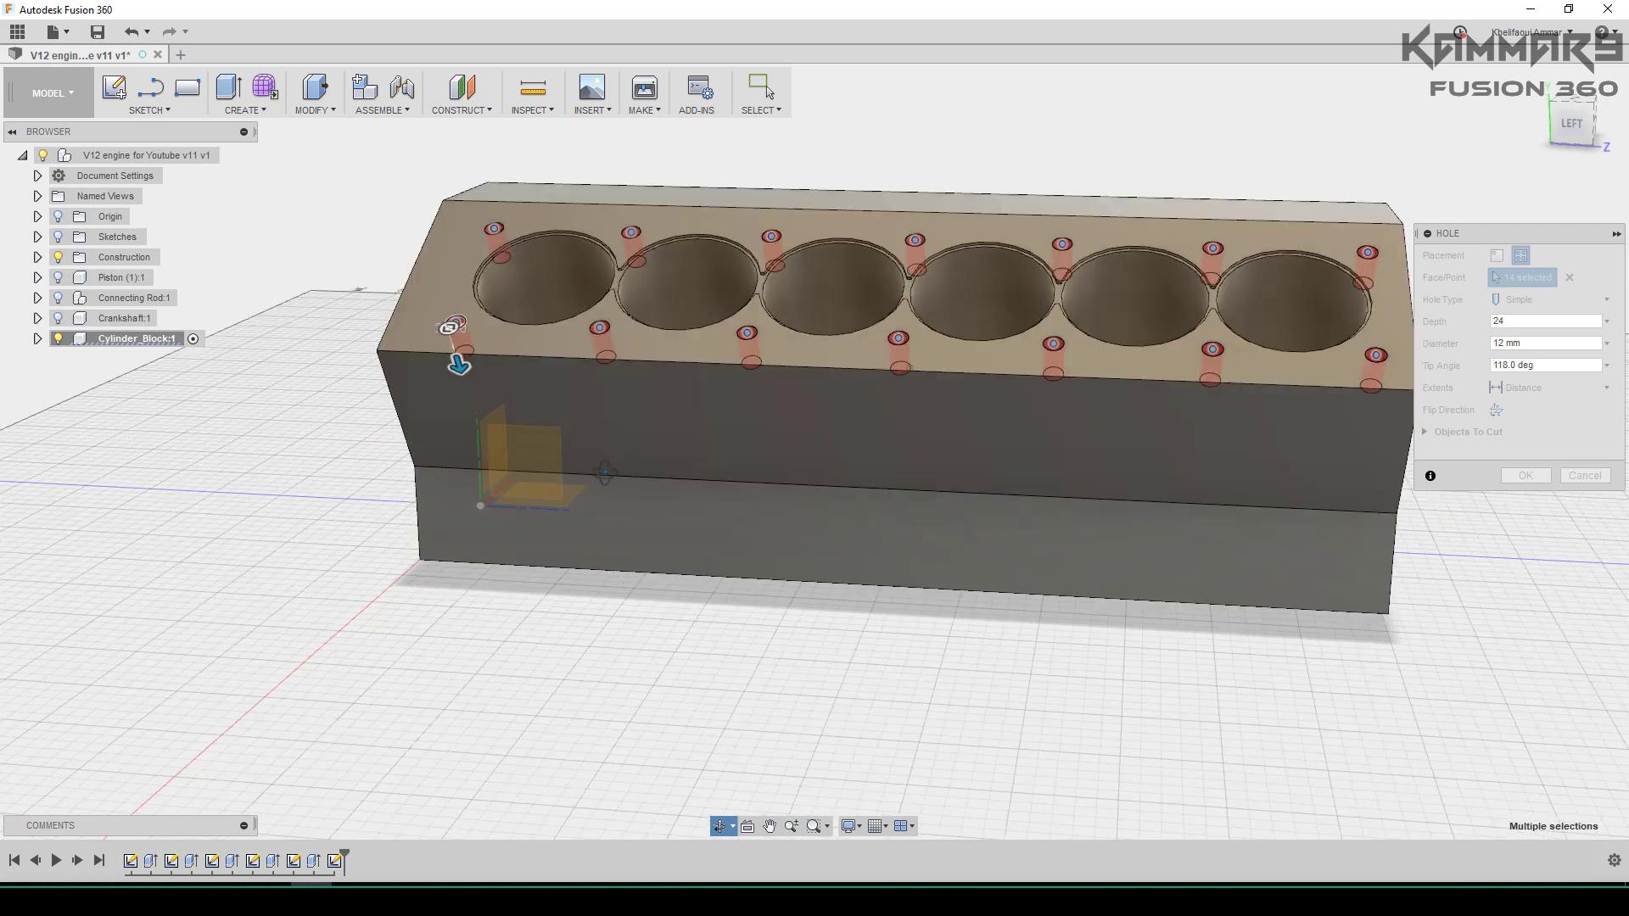
scroll(547, 346, up, 2)
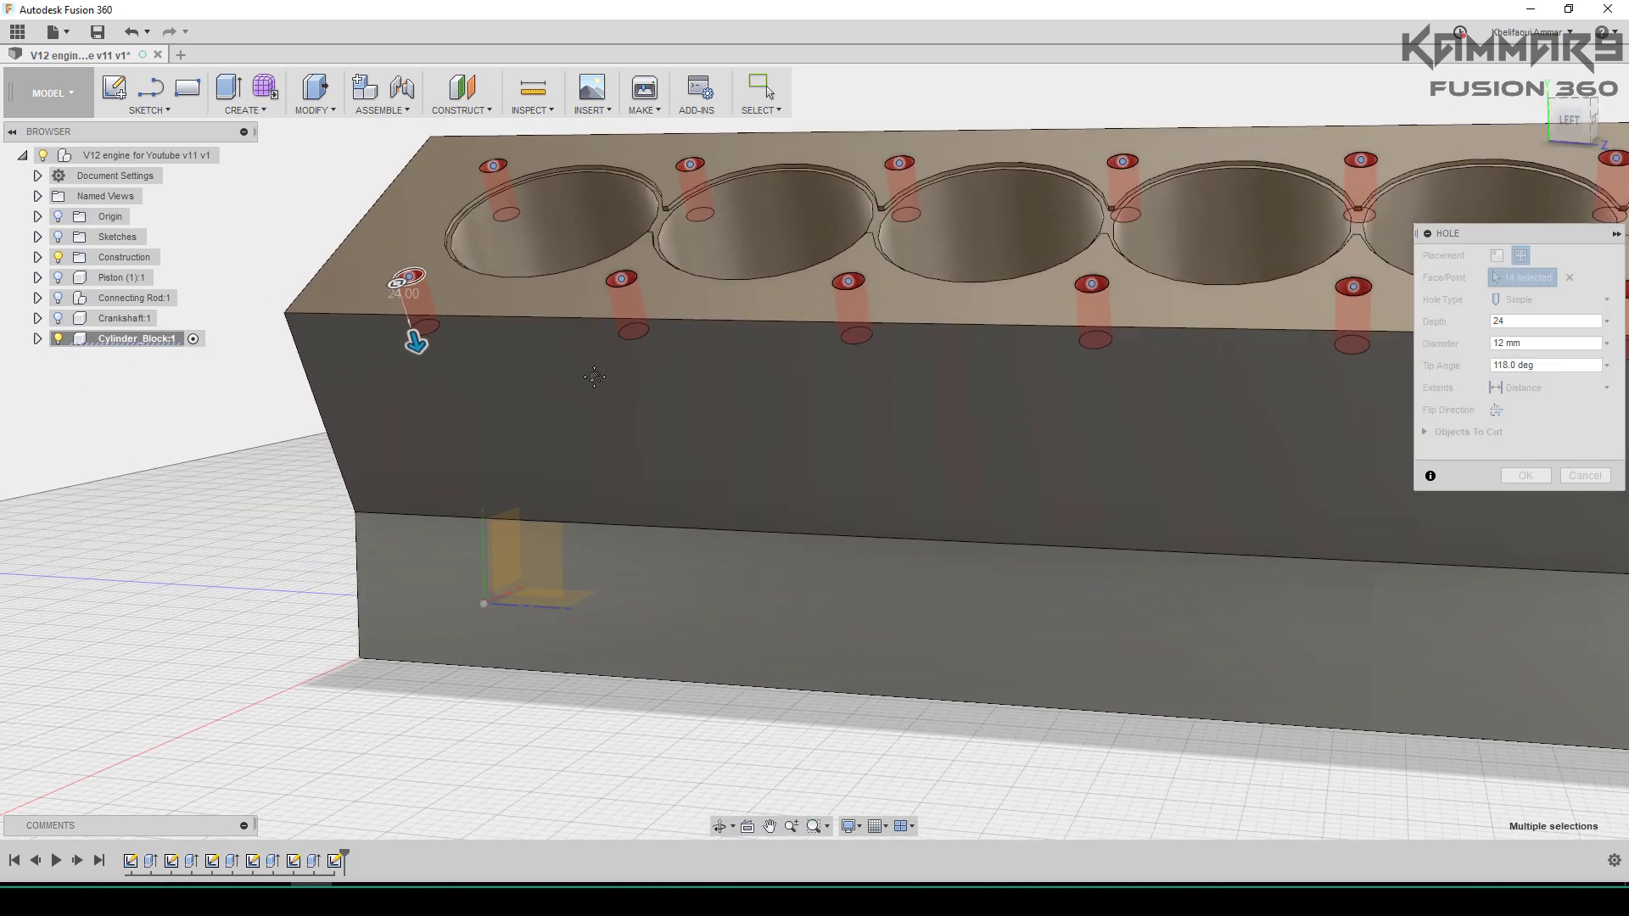
scroll(613, 387, up, 2)
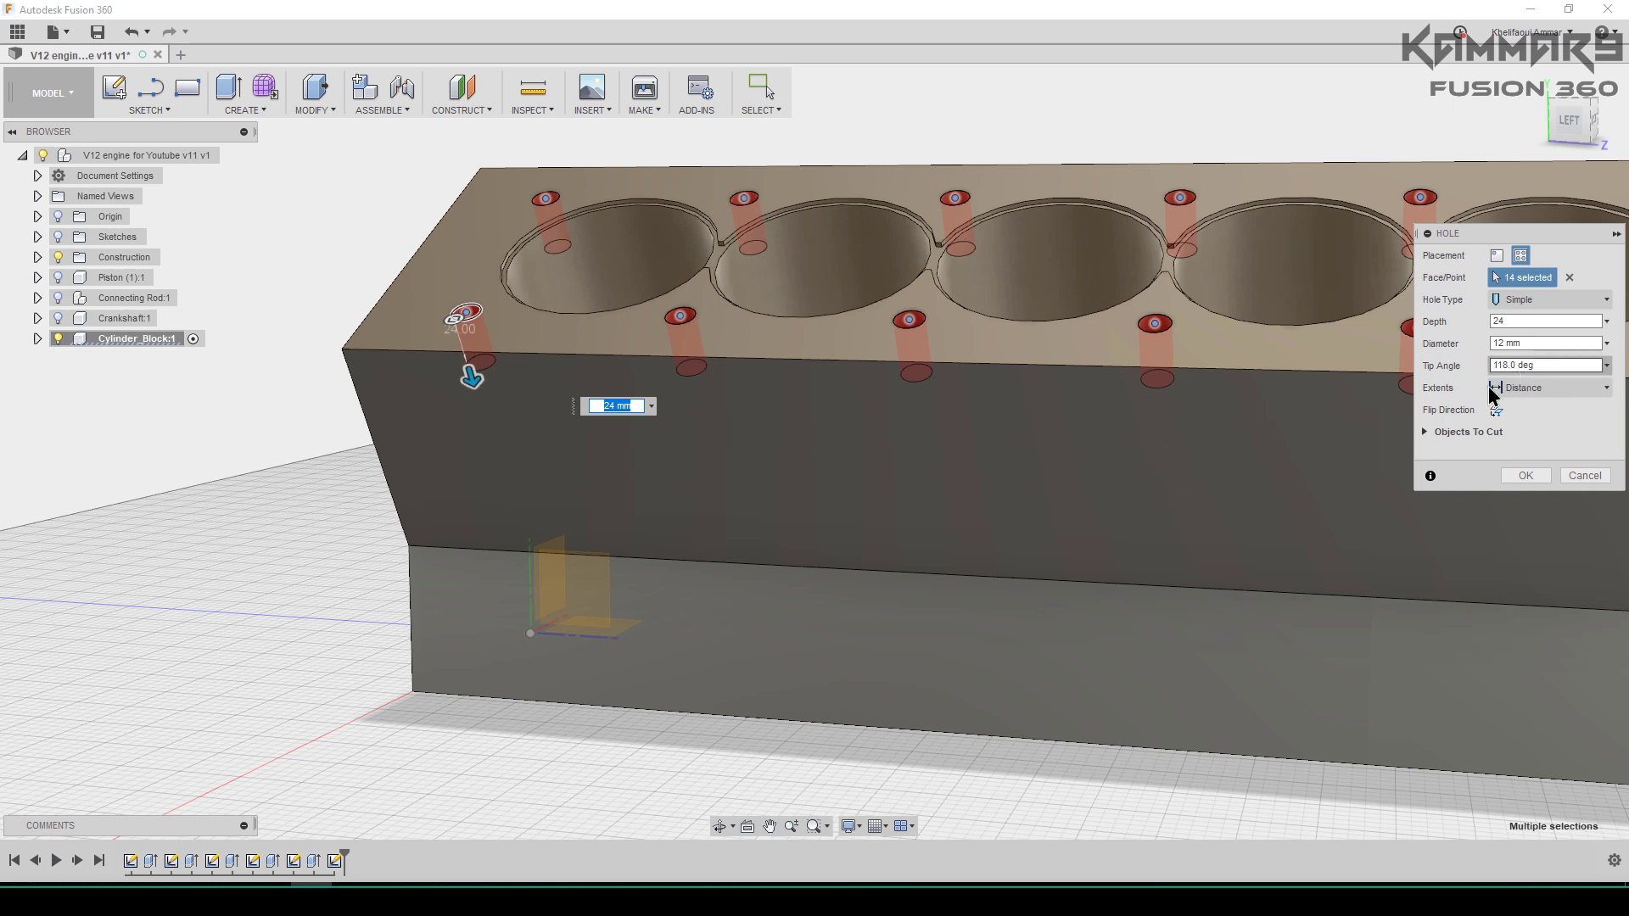
Step: Keep Distance extents and Simple hole type, and create the fourteen bolt holes
click(1565, 389)
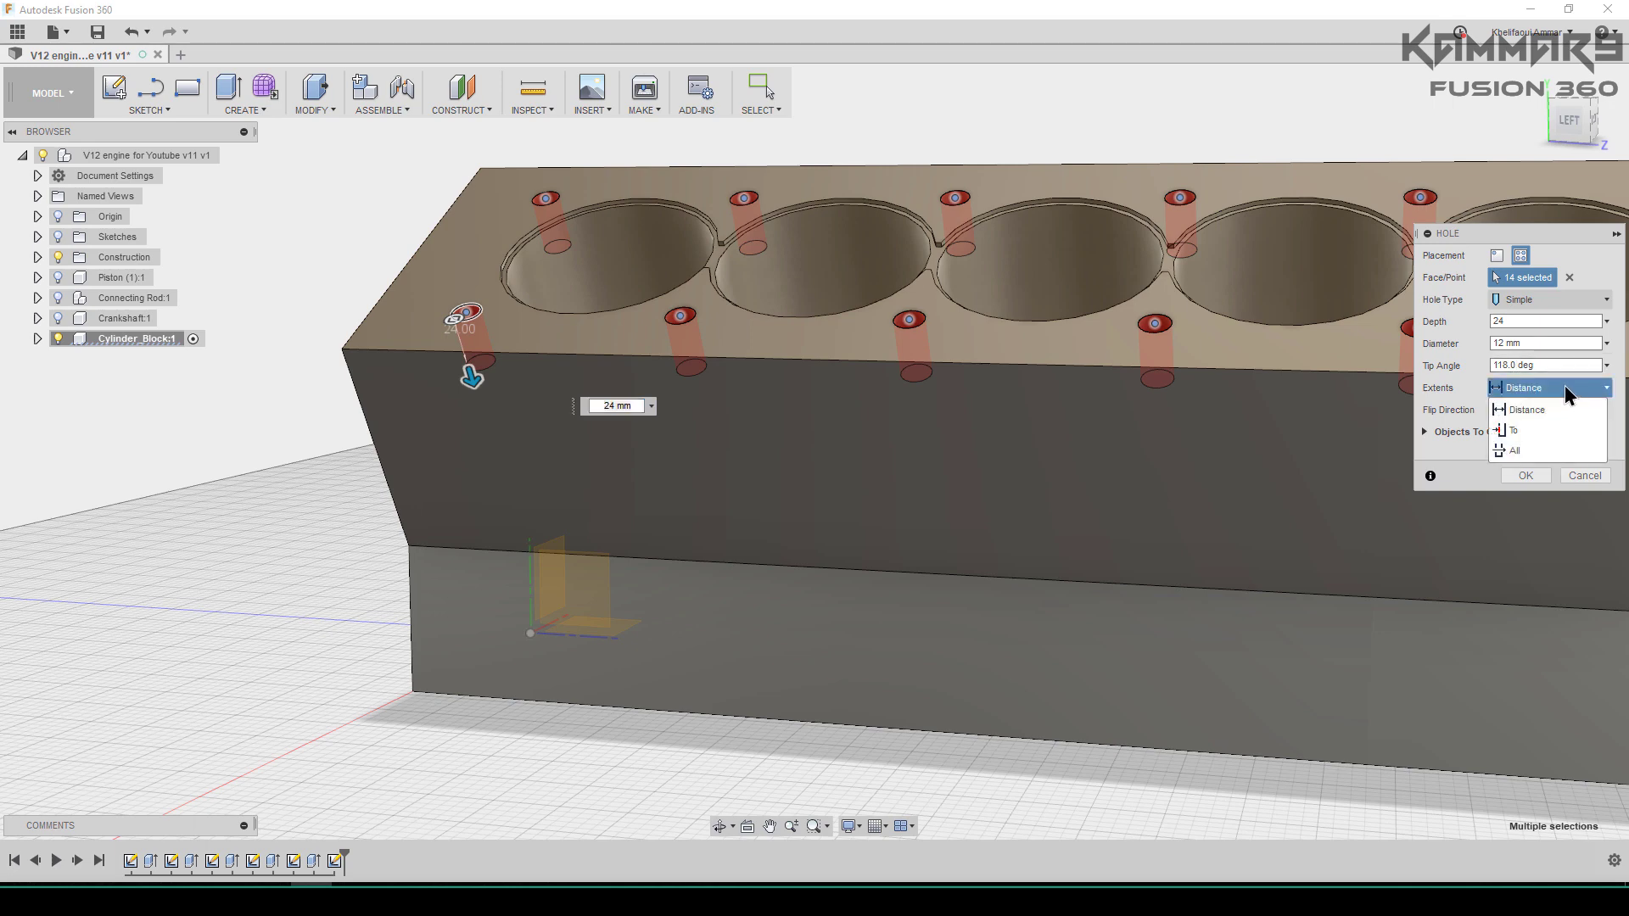
click(1517, 411)
click(1423, 431)
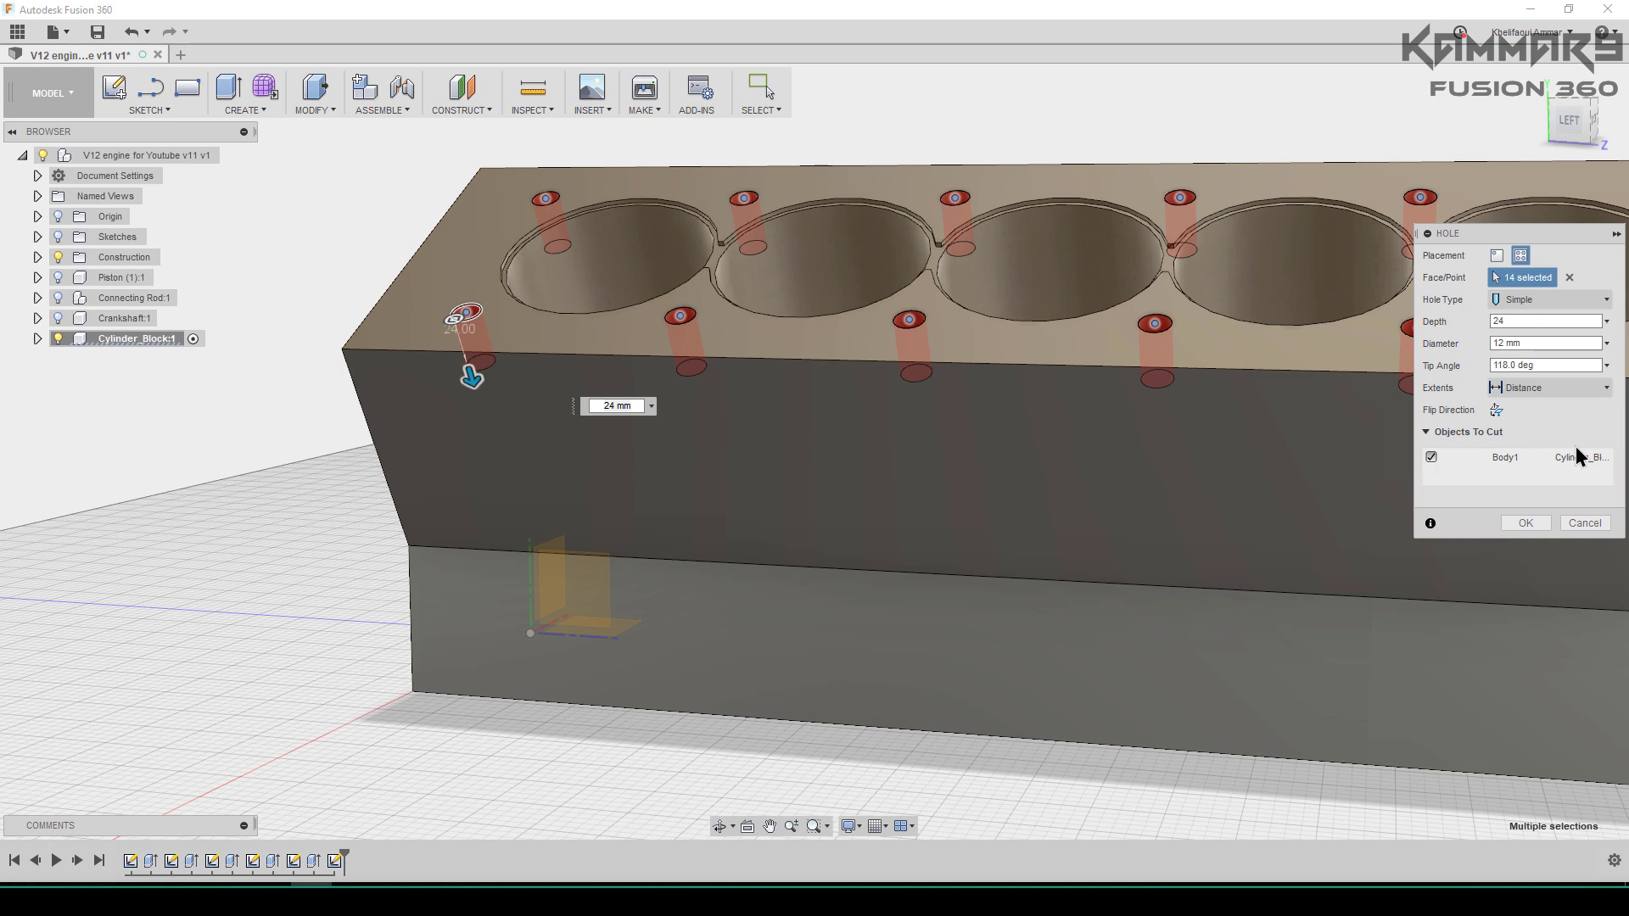
click(1542, 298)
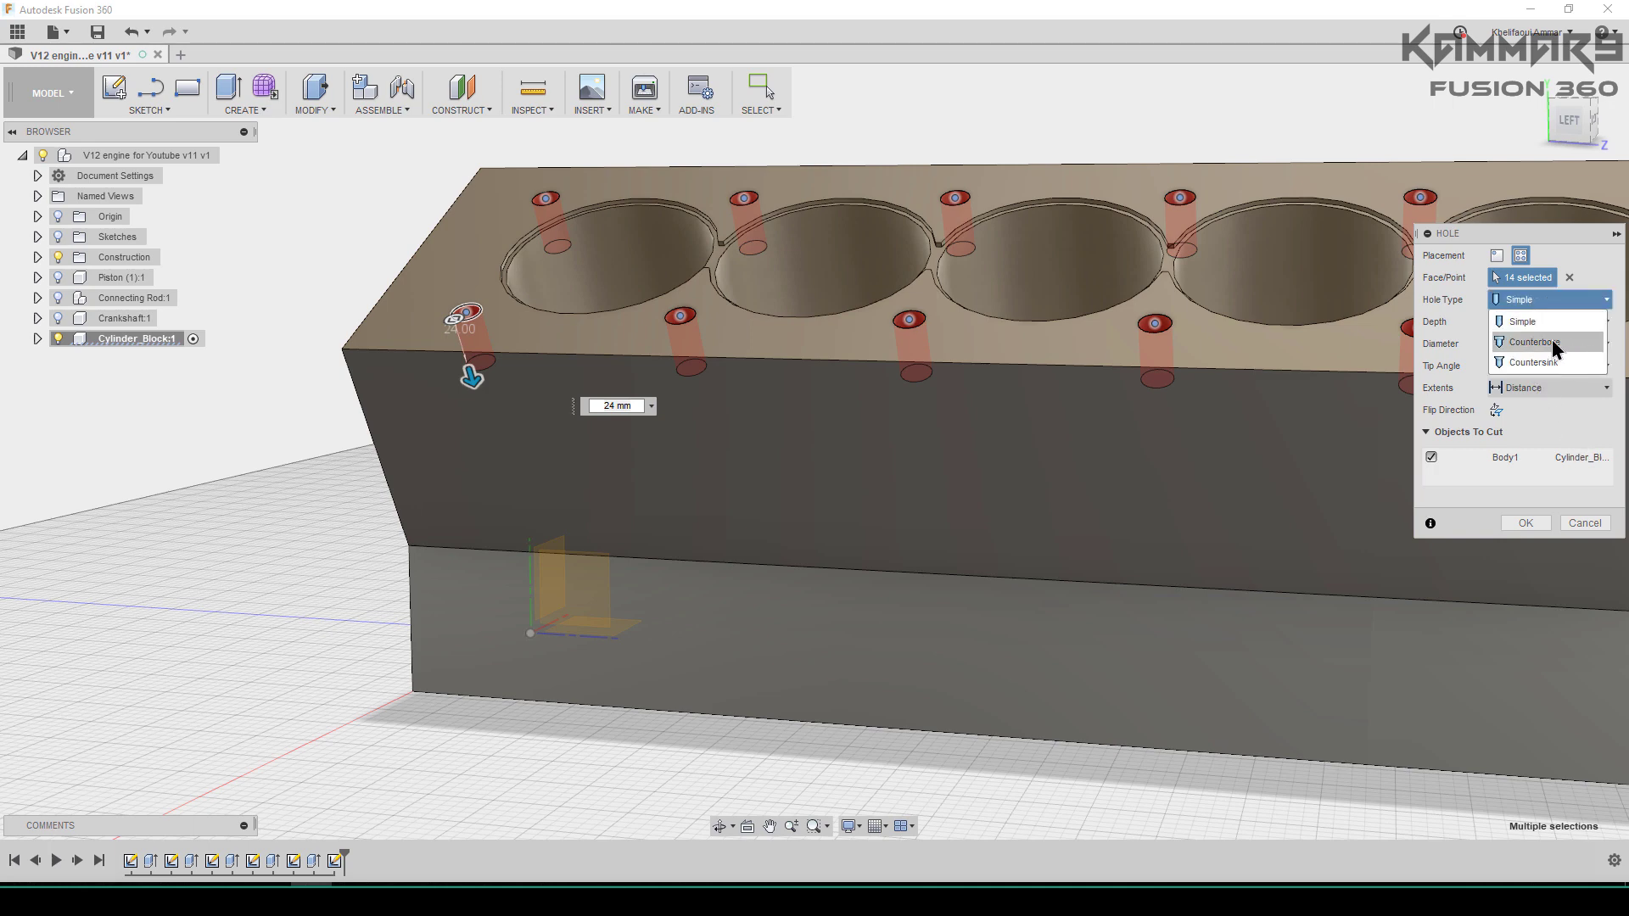
click(1527, 321)
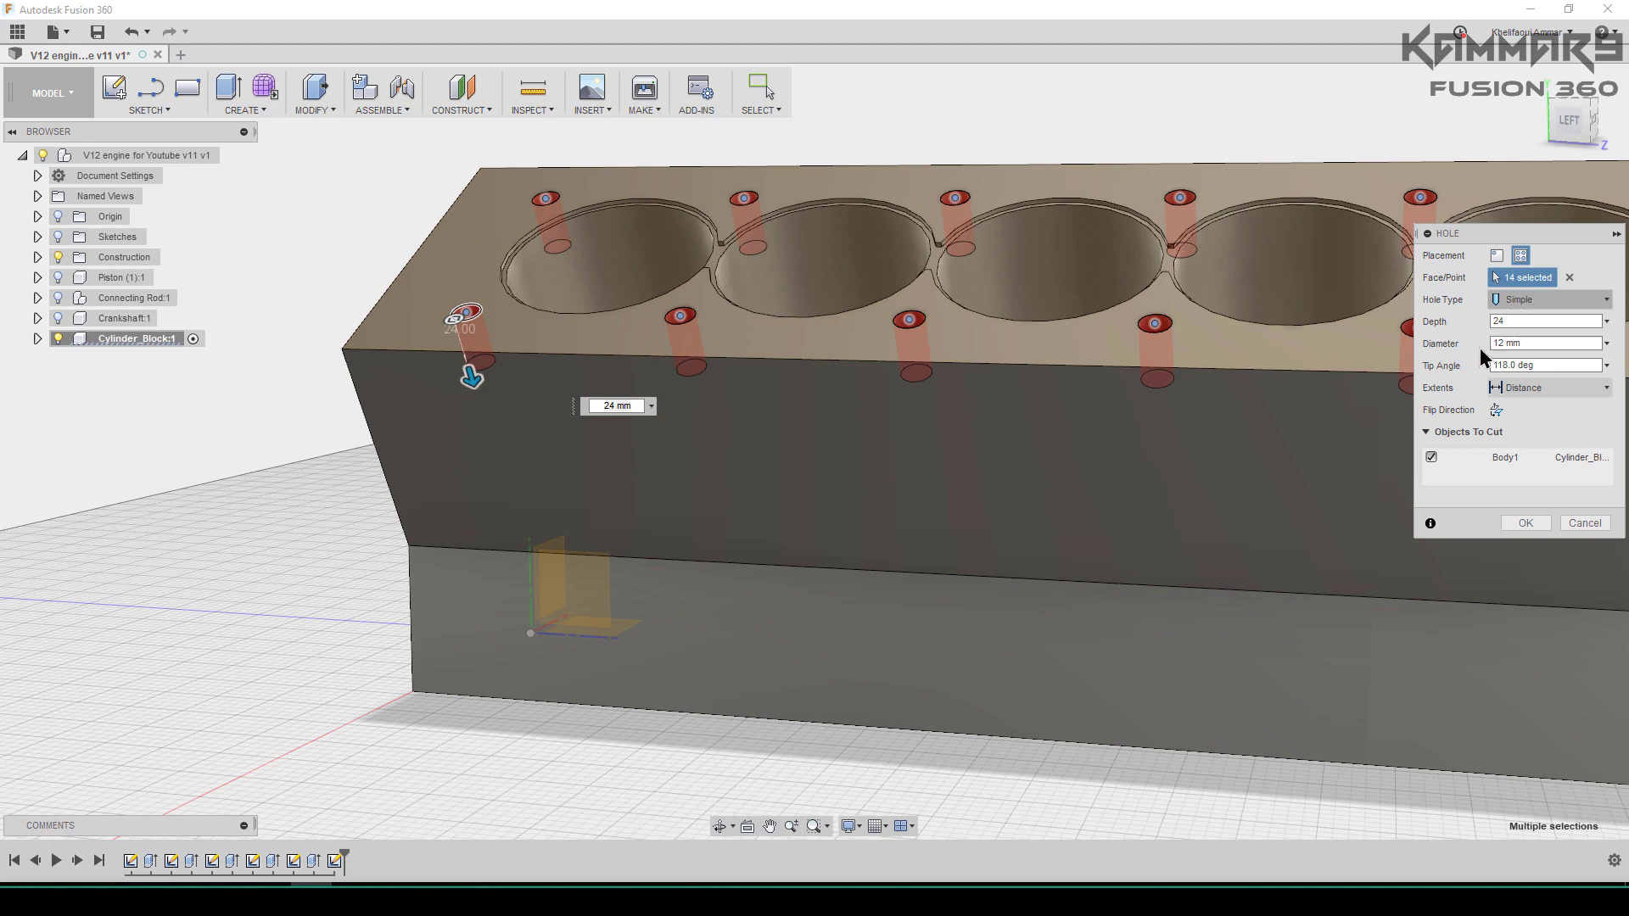
click(1523, 530)
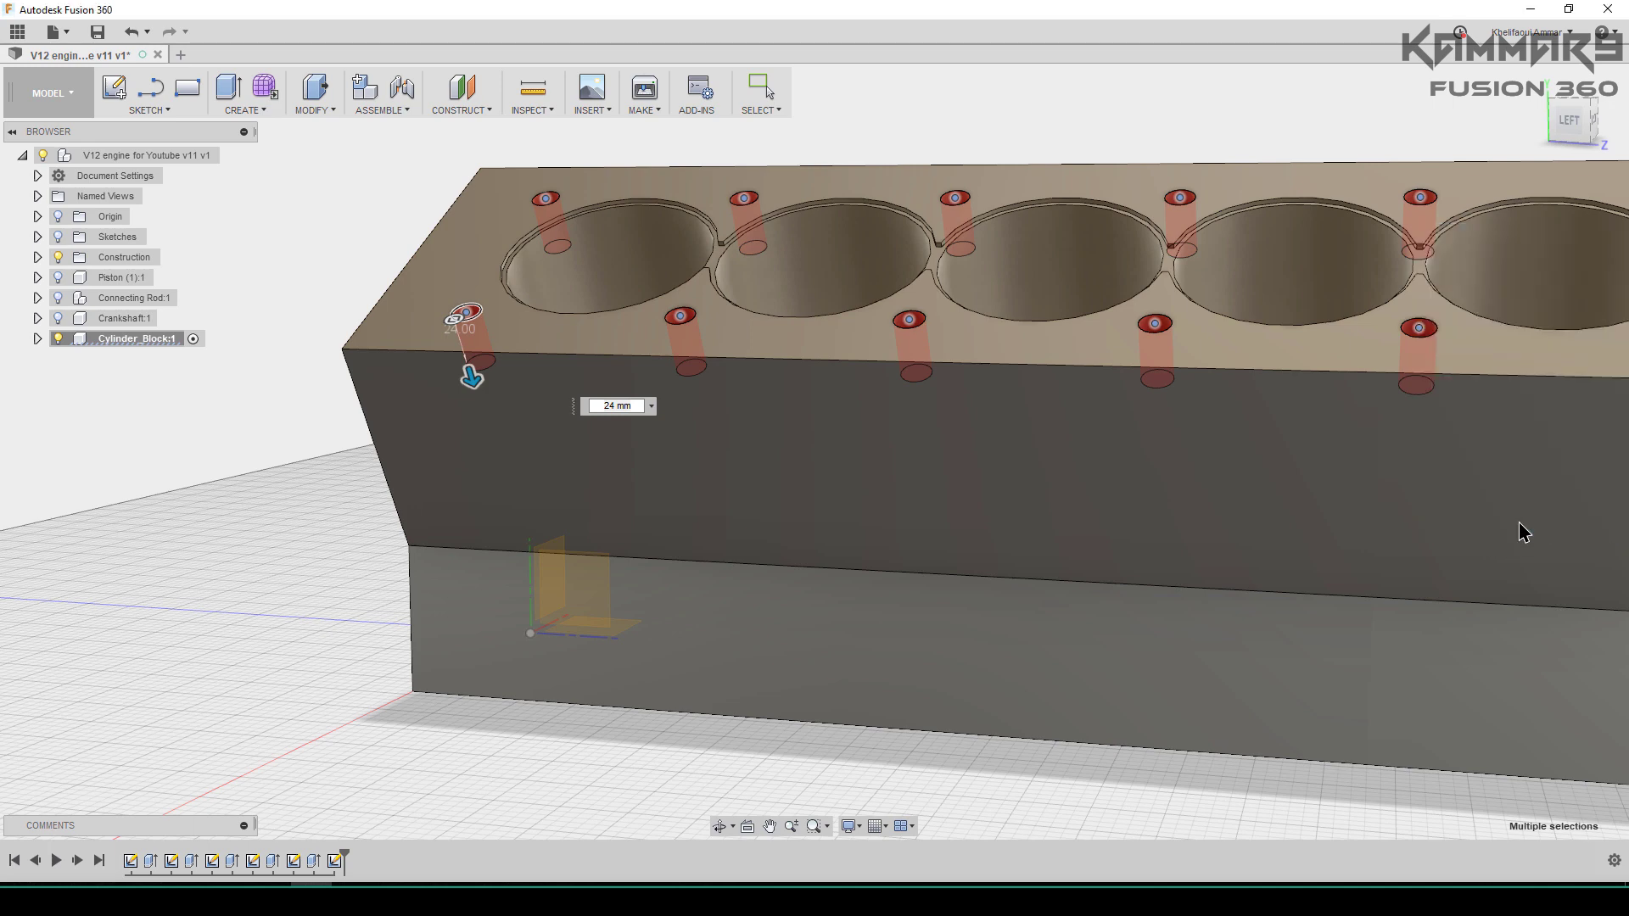
mouse_move(1201, 572)
shift+middle_down()
mouse_move(777, 525)
mouse_move(1271, 628)
shift+middle_up()
Step: Orbit to the block's opposite angled bank, select its face, and switch to a corner view
shift+middle_drag(1308, 556, 928, 628)
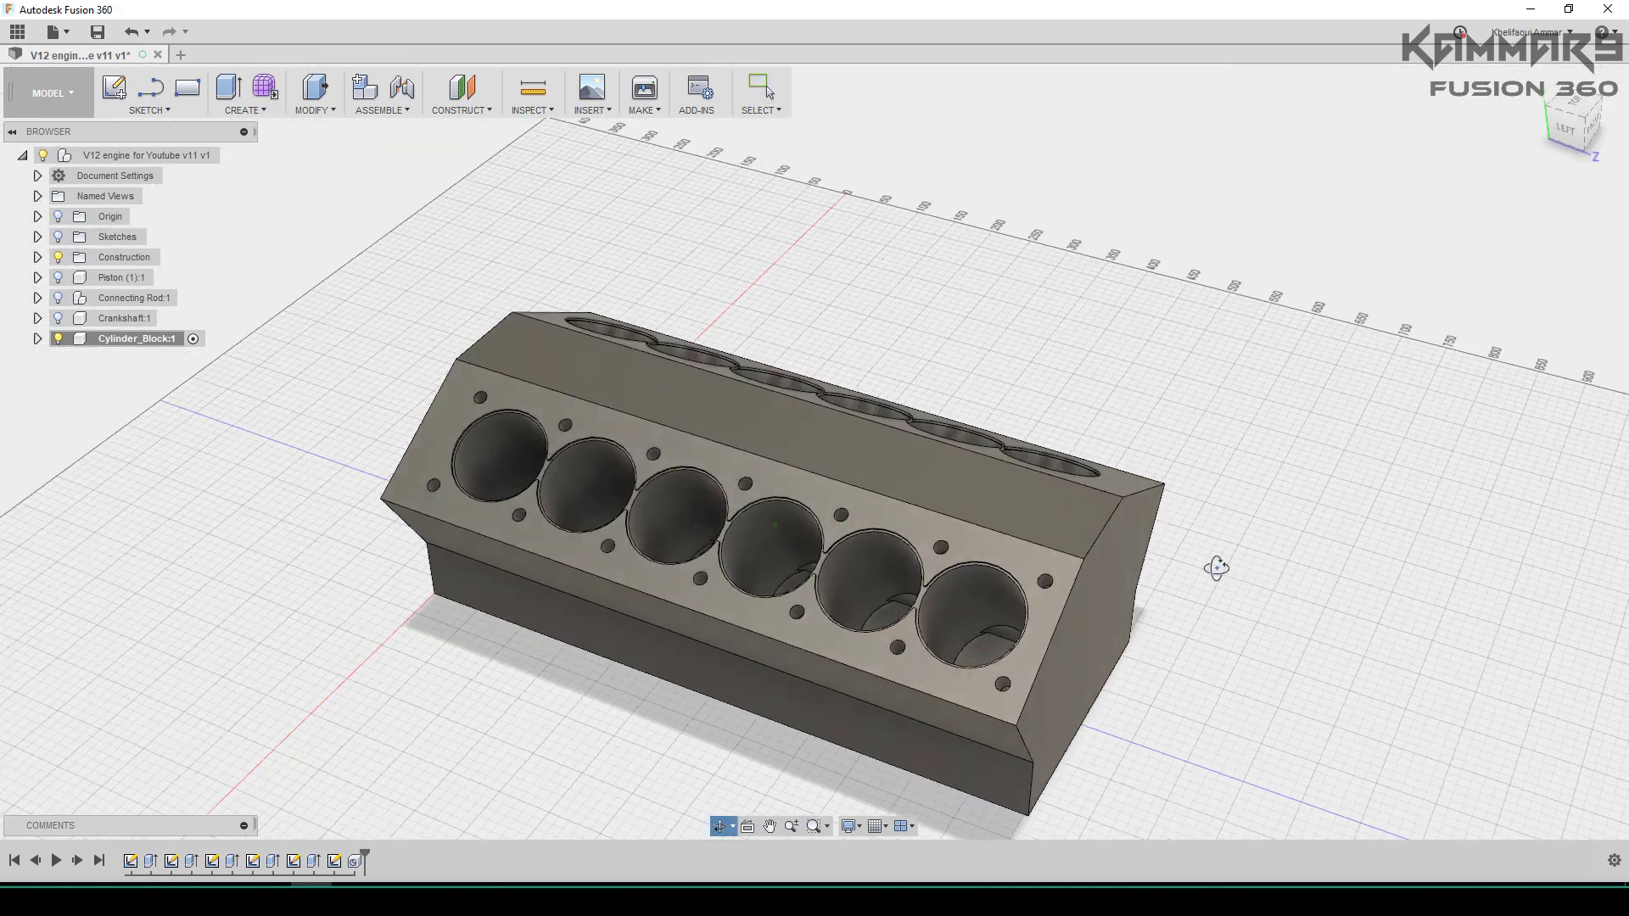
scroll(1062, 560, up, 2)
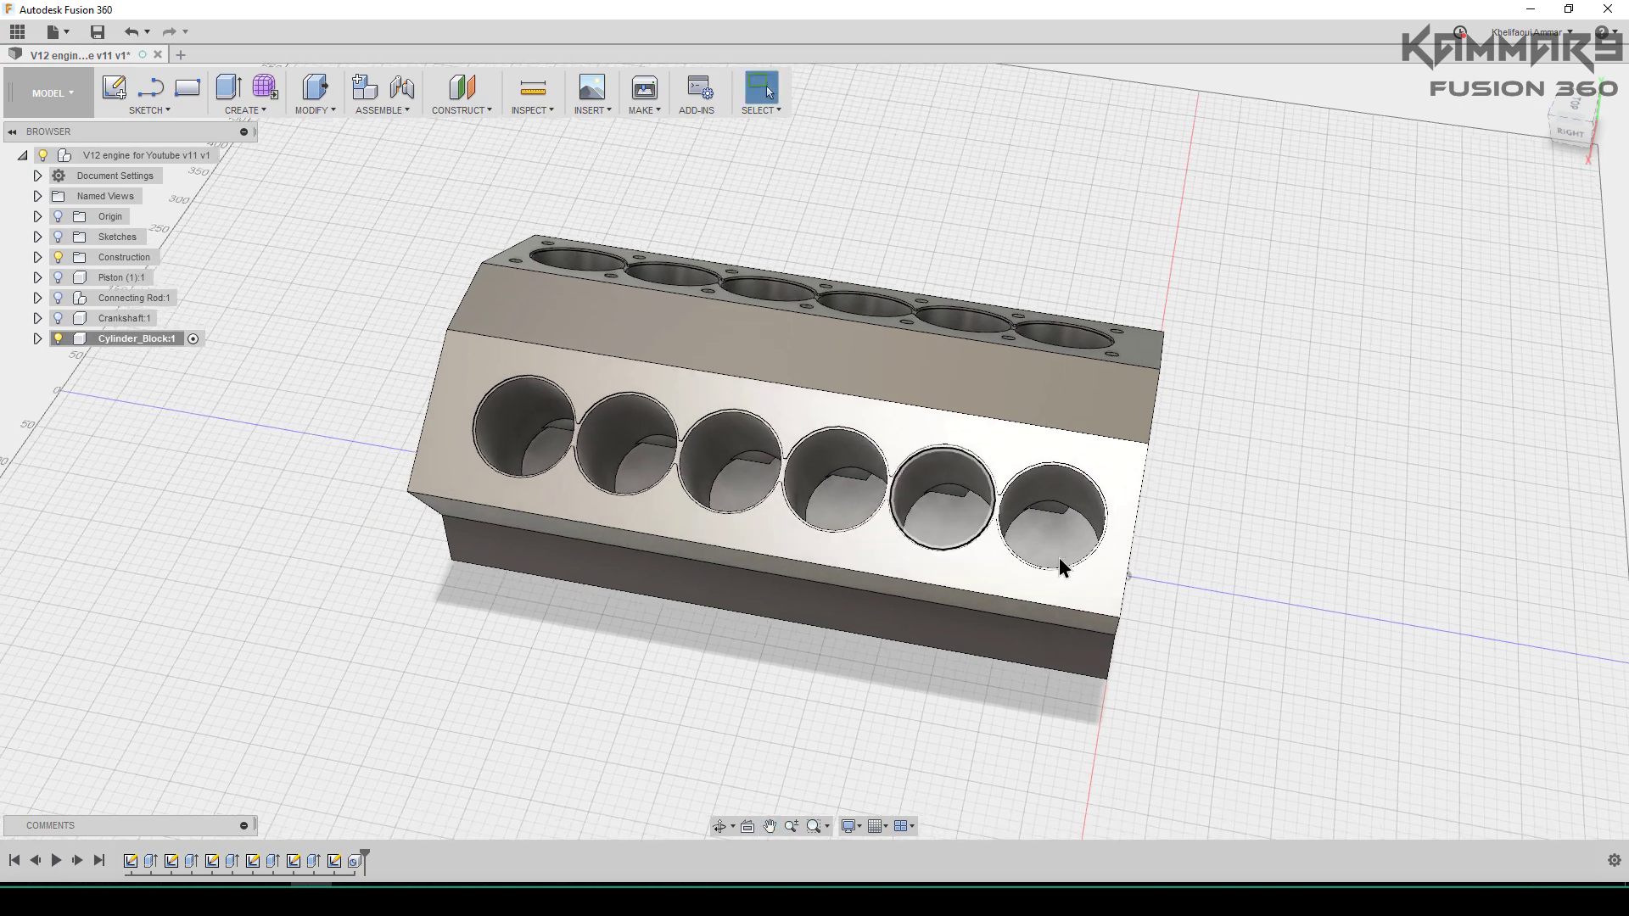
scroll(1058, 473, up, 3)
click(977, 456)
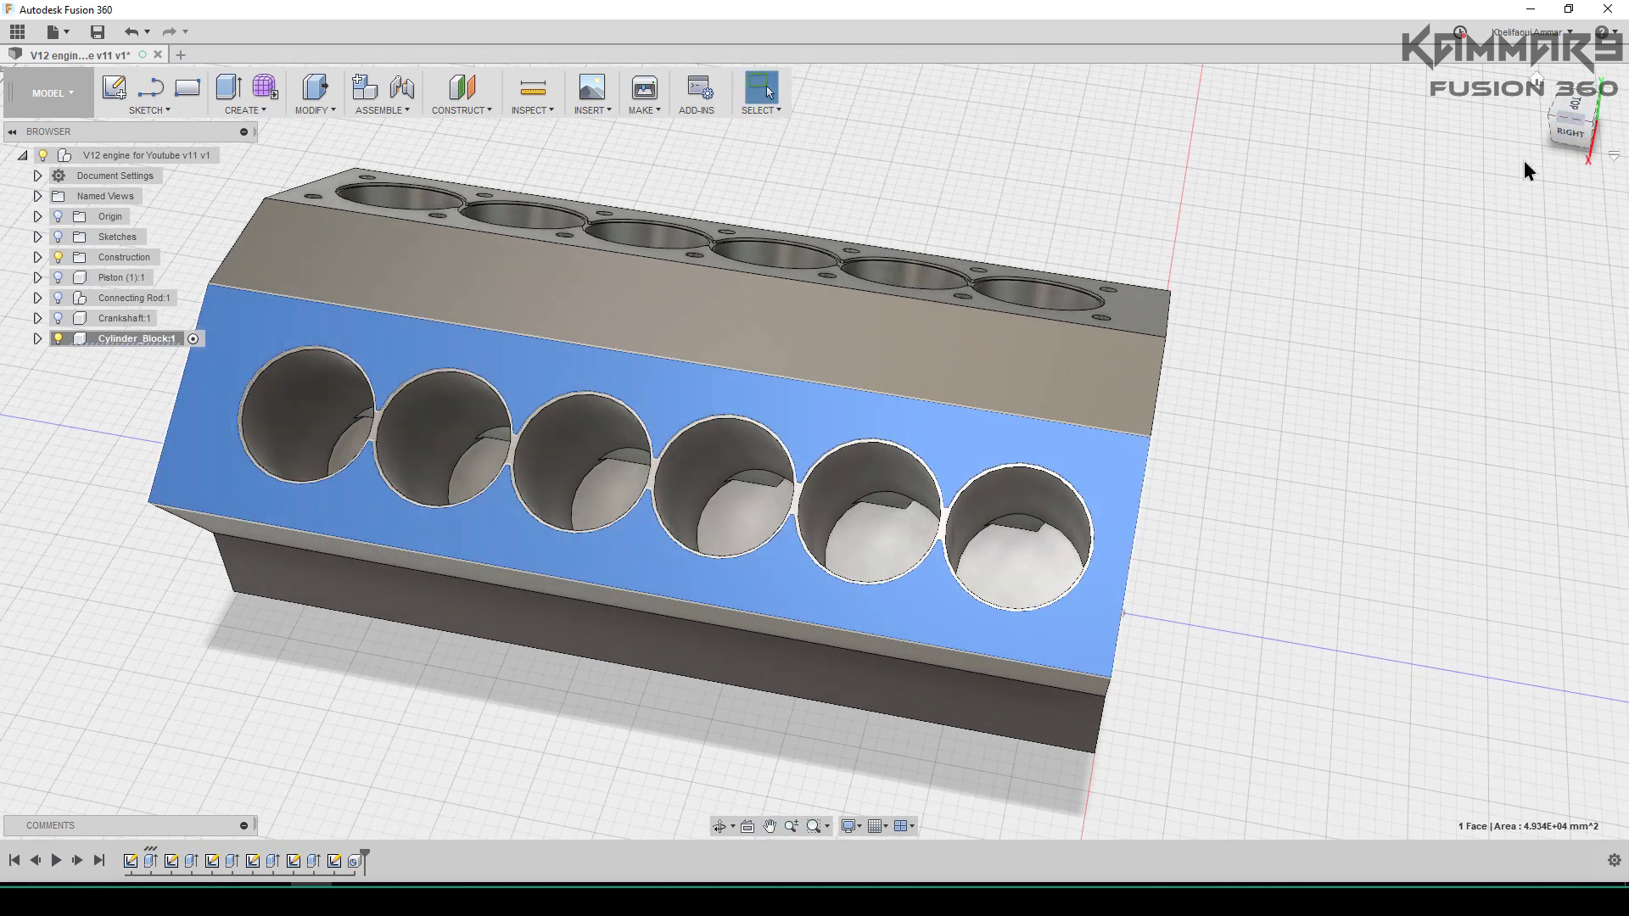
click(1589, 104)
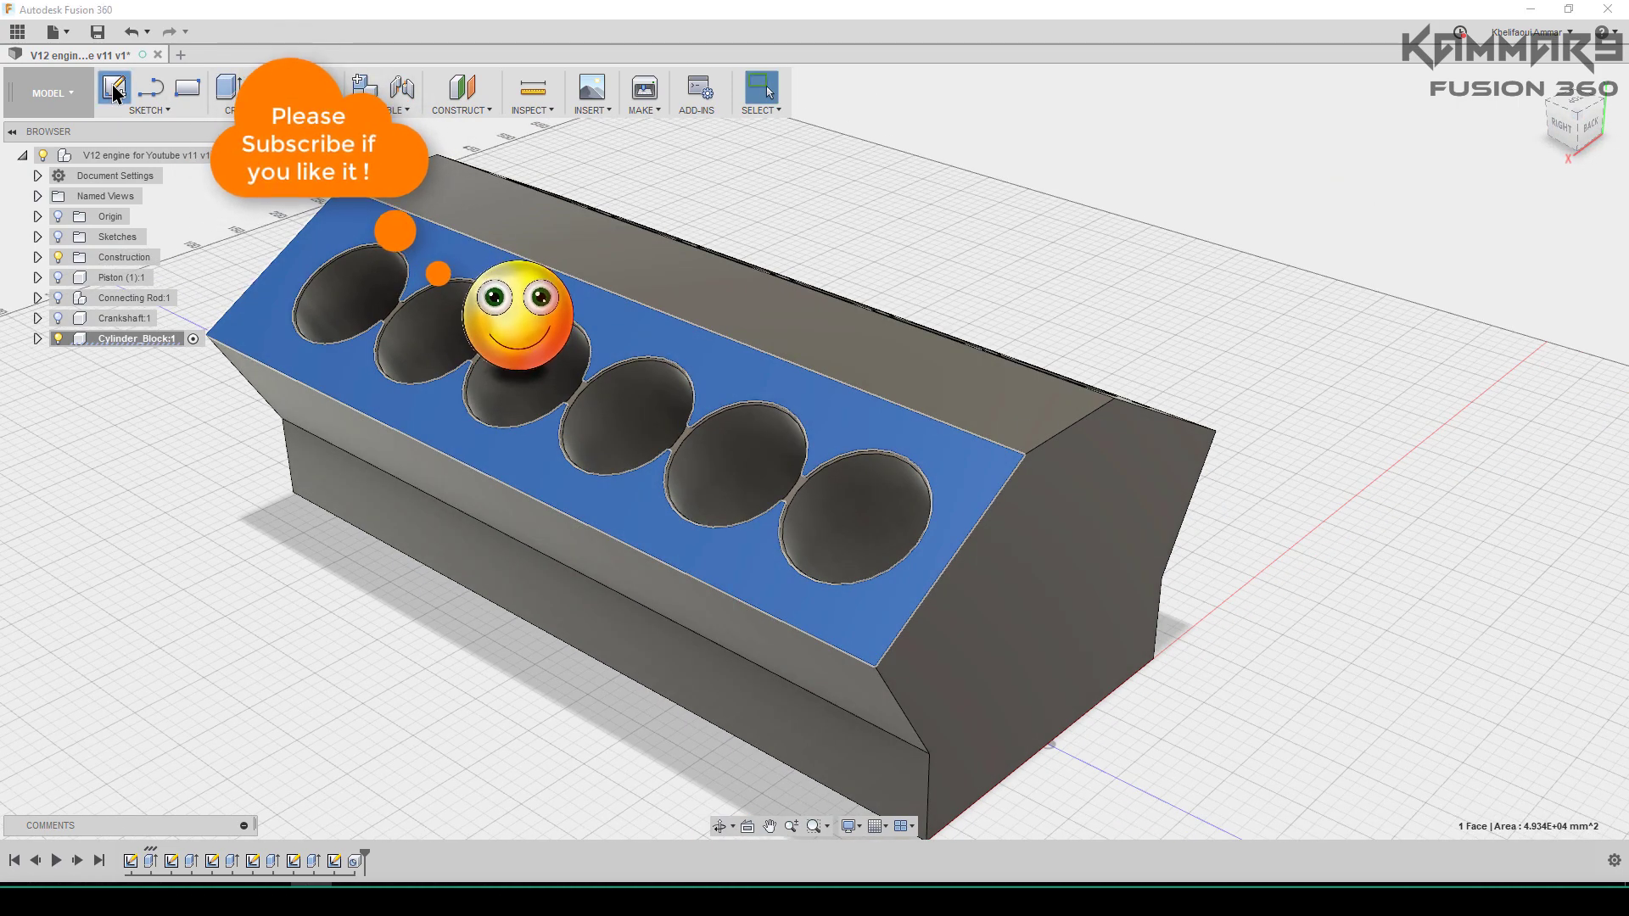
Step: Start a sketch on the opposite bank and dimension the bolt point 45 mm vertically from the first bore
click(113, 91)
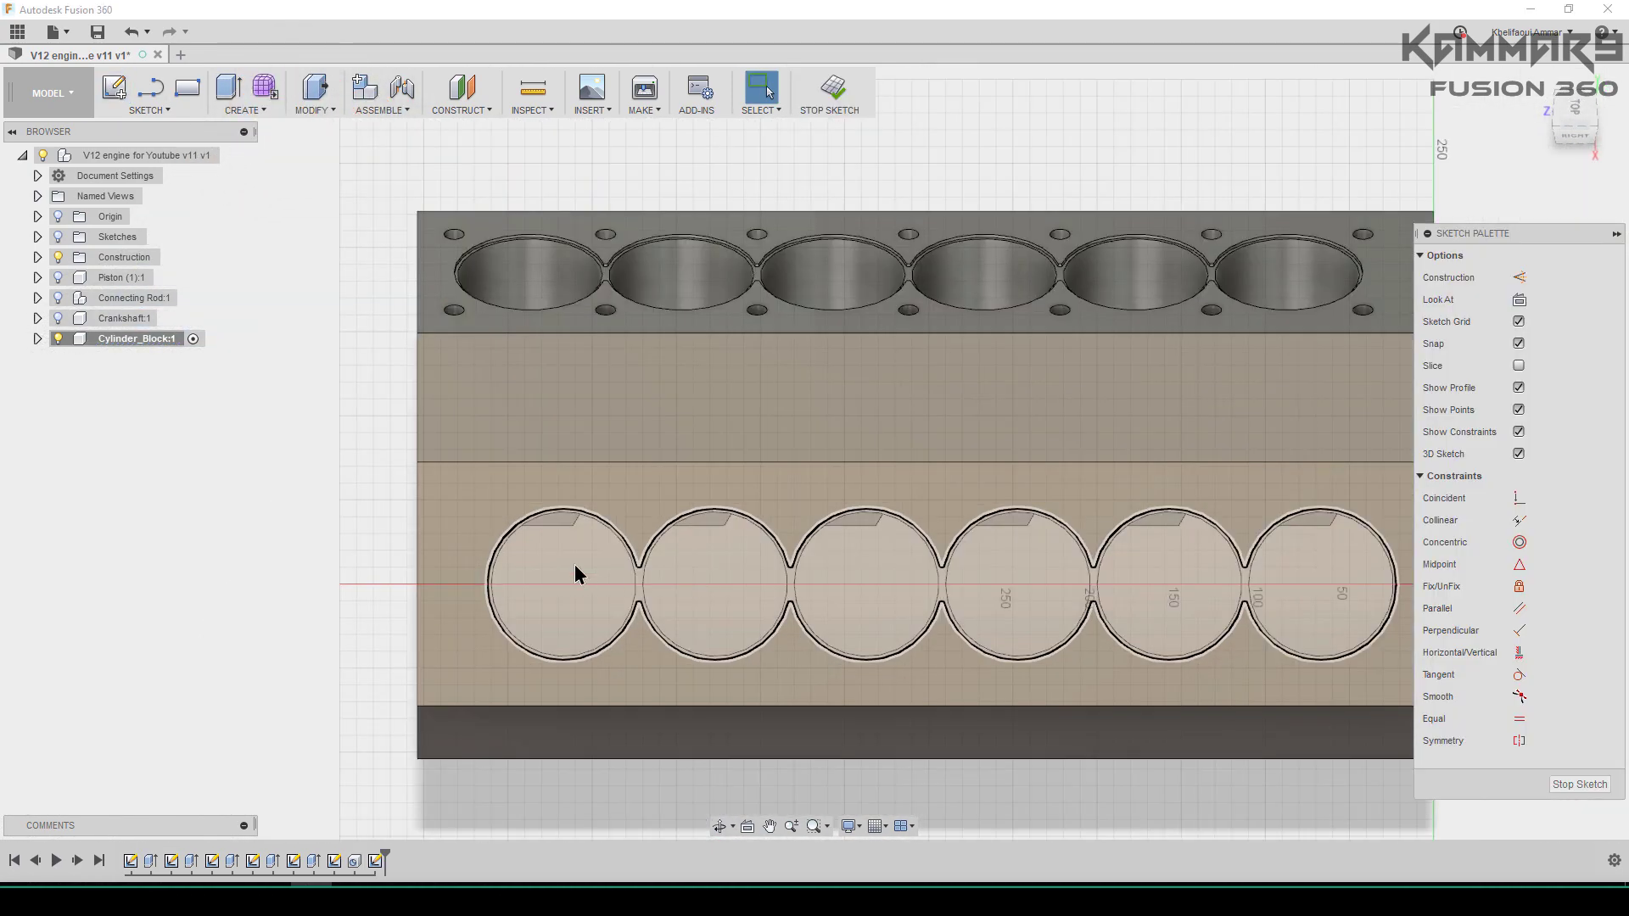
scroll(576, 575, down, 3)
key(d)
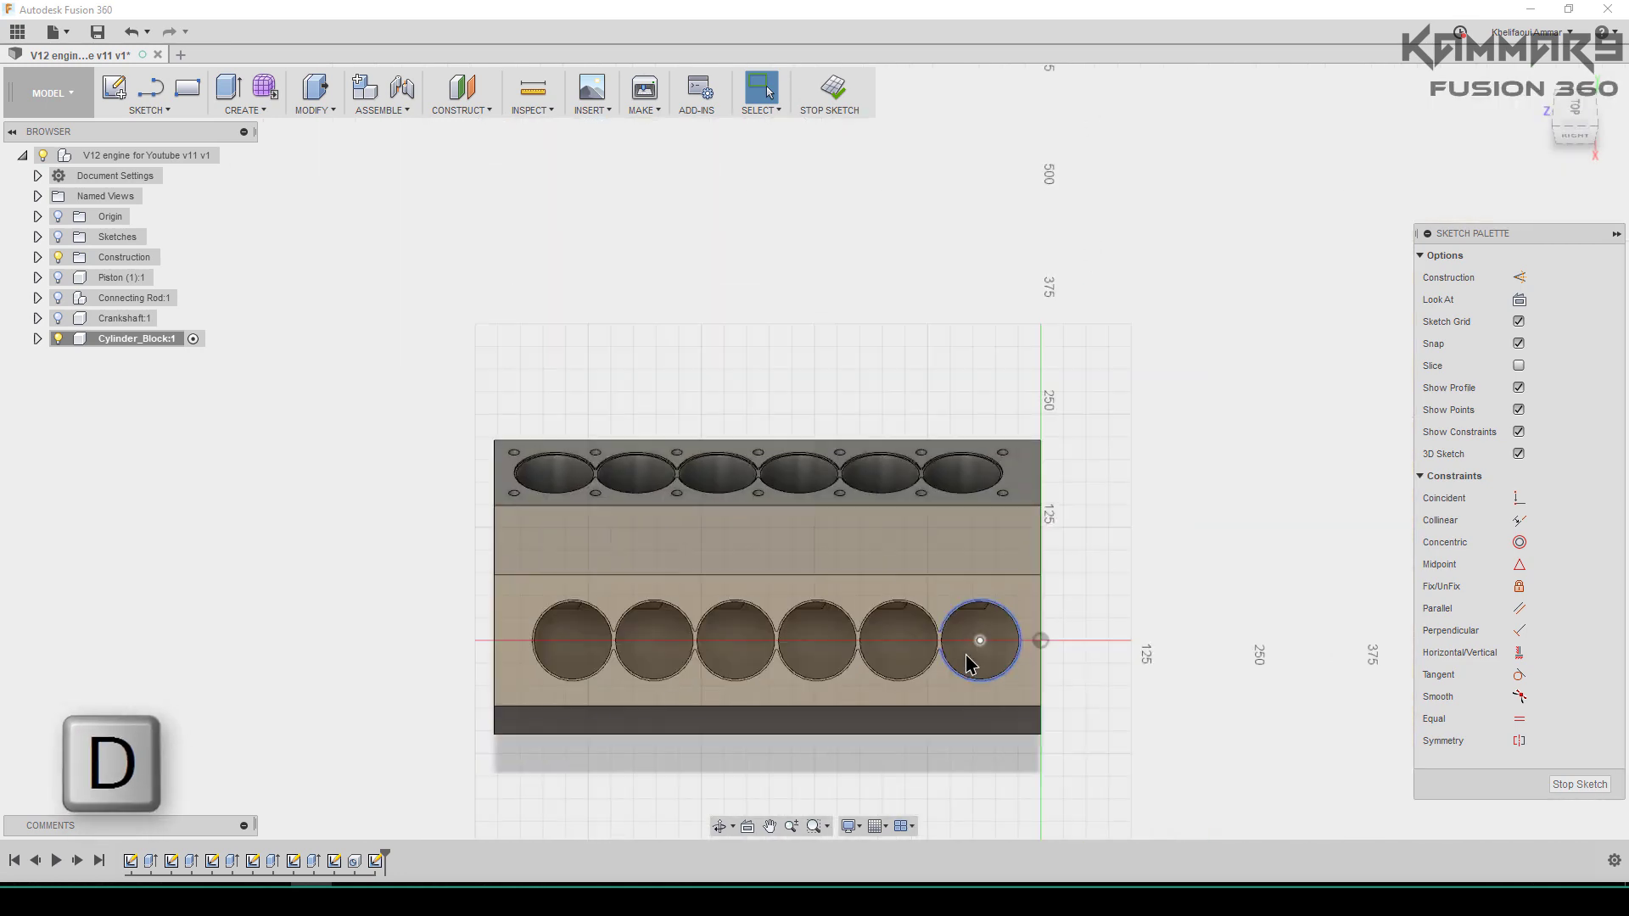
scroll(311, 660, up, 3)
scroll(468, 581, up, 3)
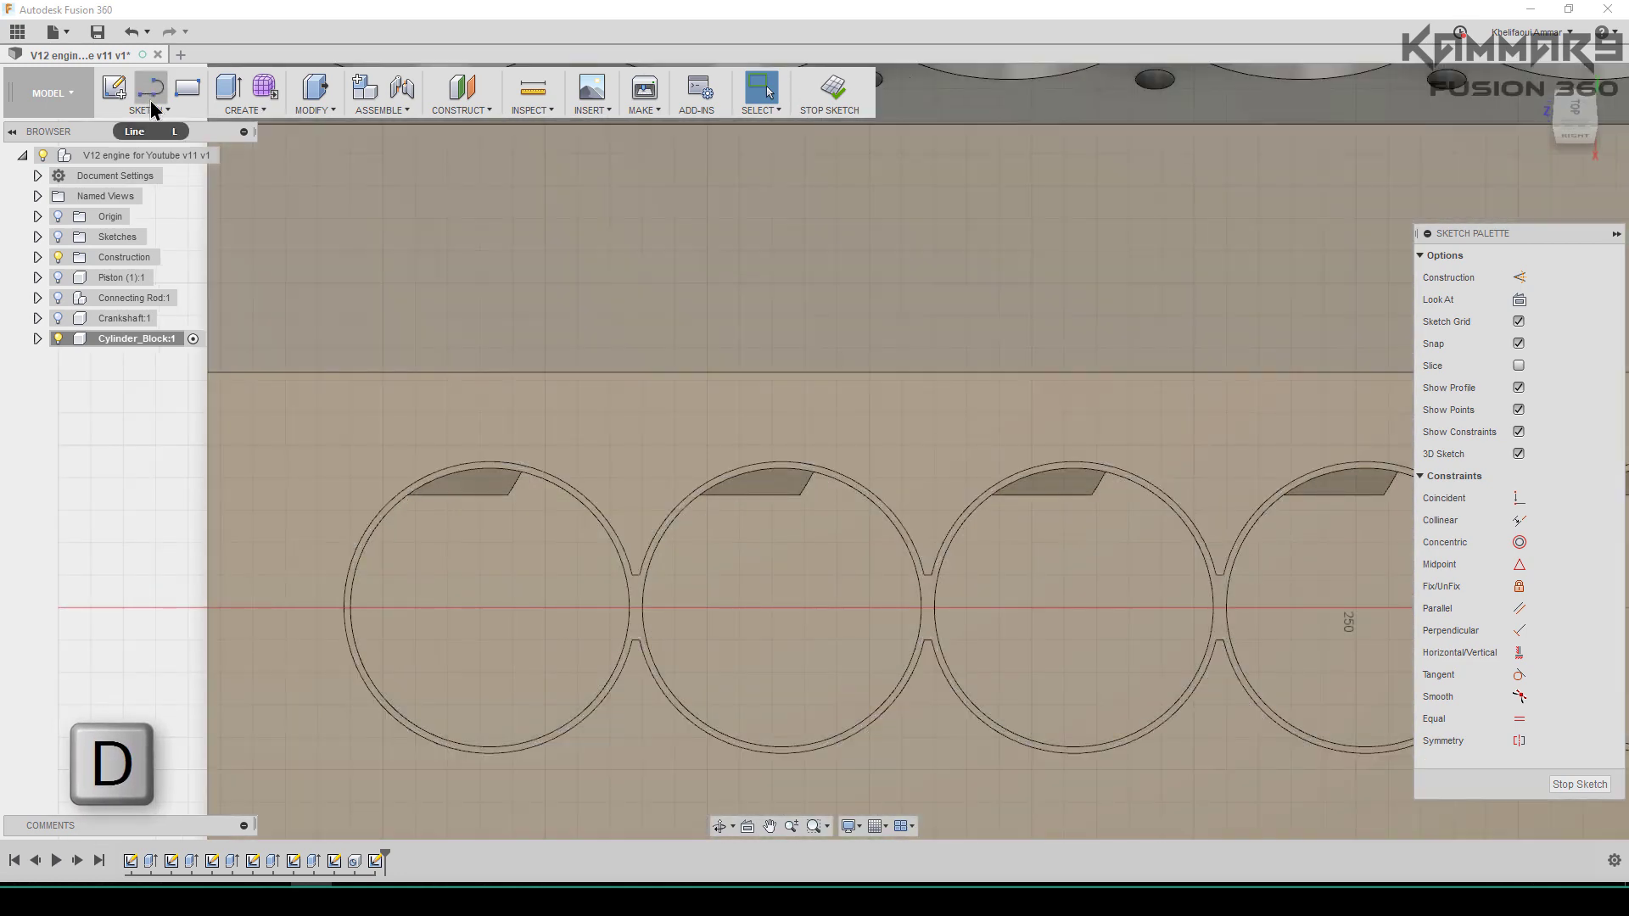
click(149, 109)
click(143, 398)
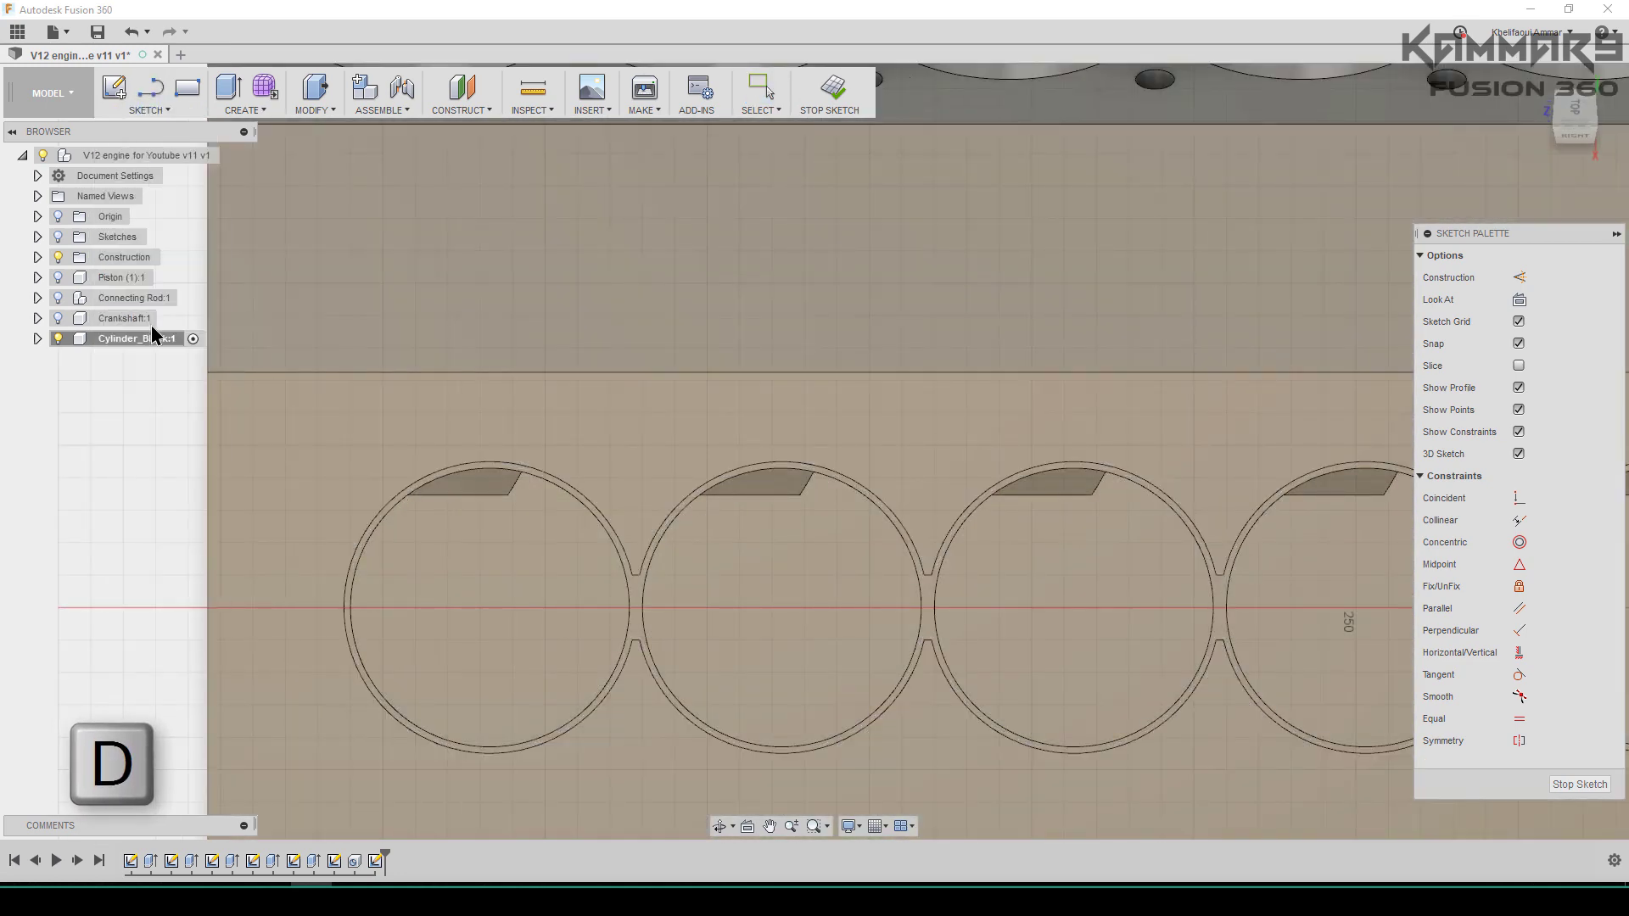
click(356, 461)
click(473, 464)
click(167, 554)
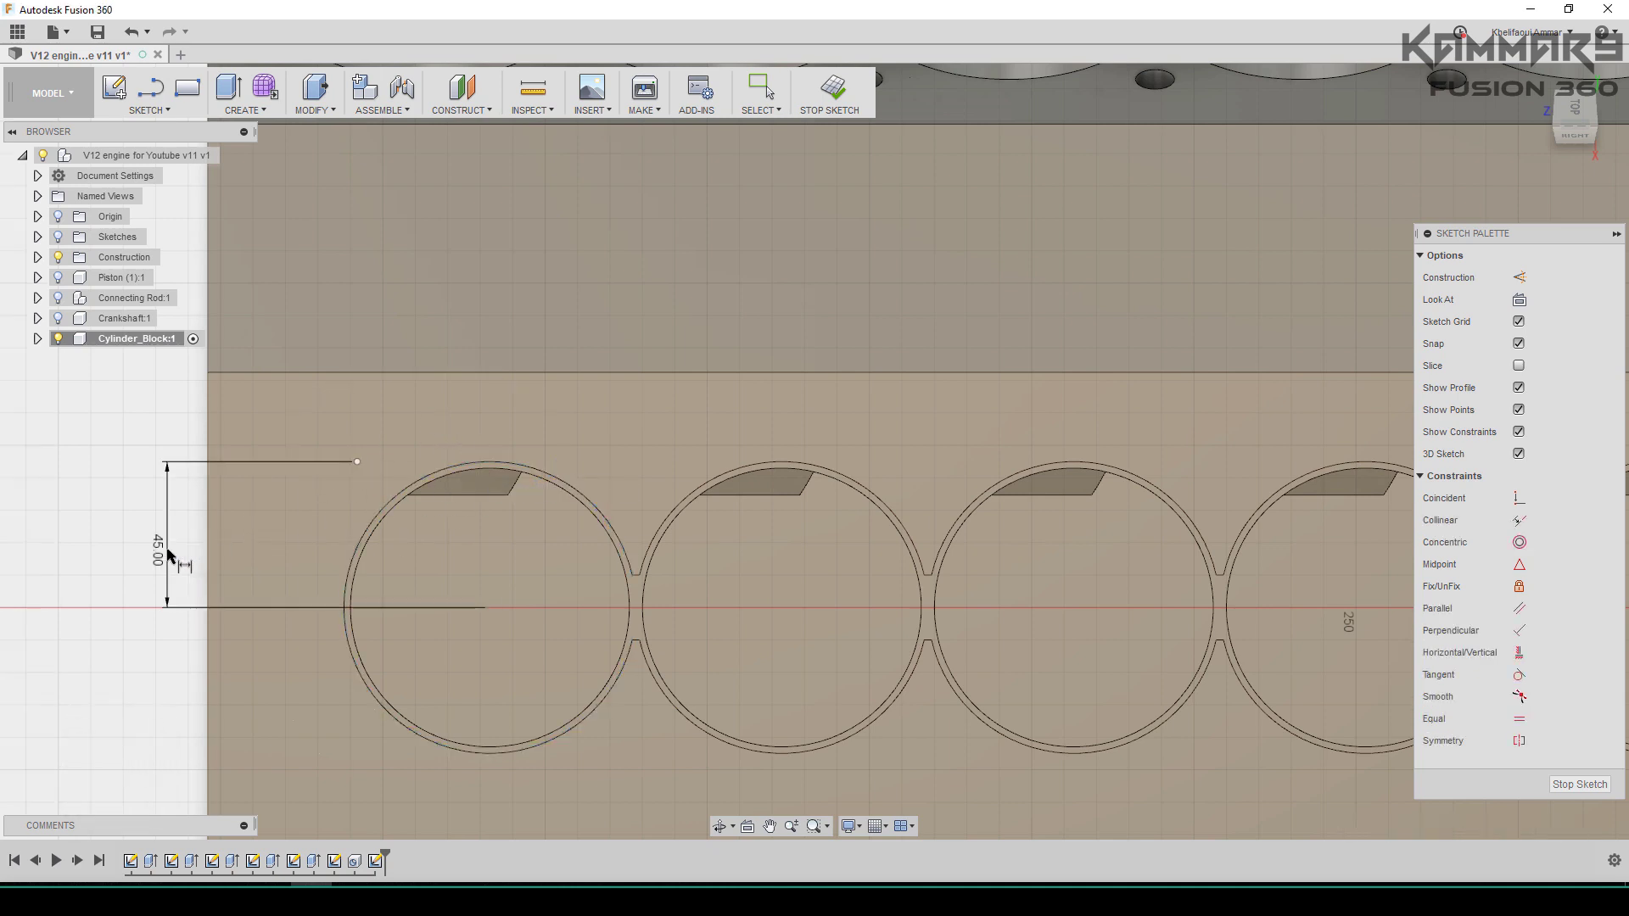
Step: Add a 45 mm horizontal dimension from the first bore's centre to the bolt point
click(357, 463)
click(369, 530)
click(408, 407)
key(Return)
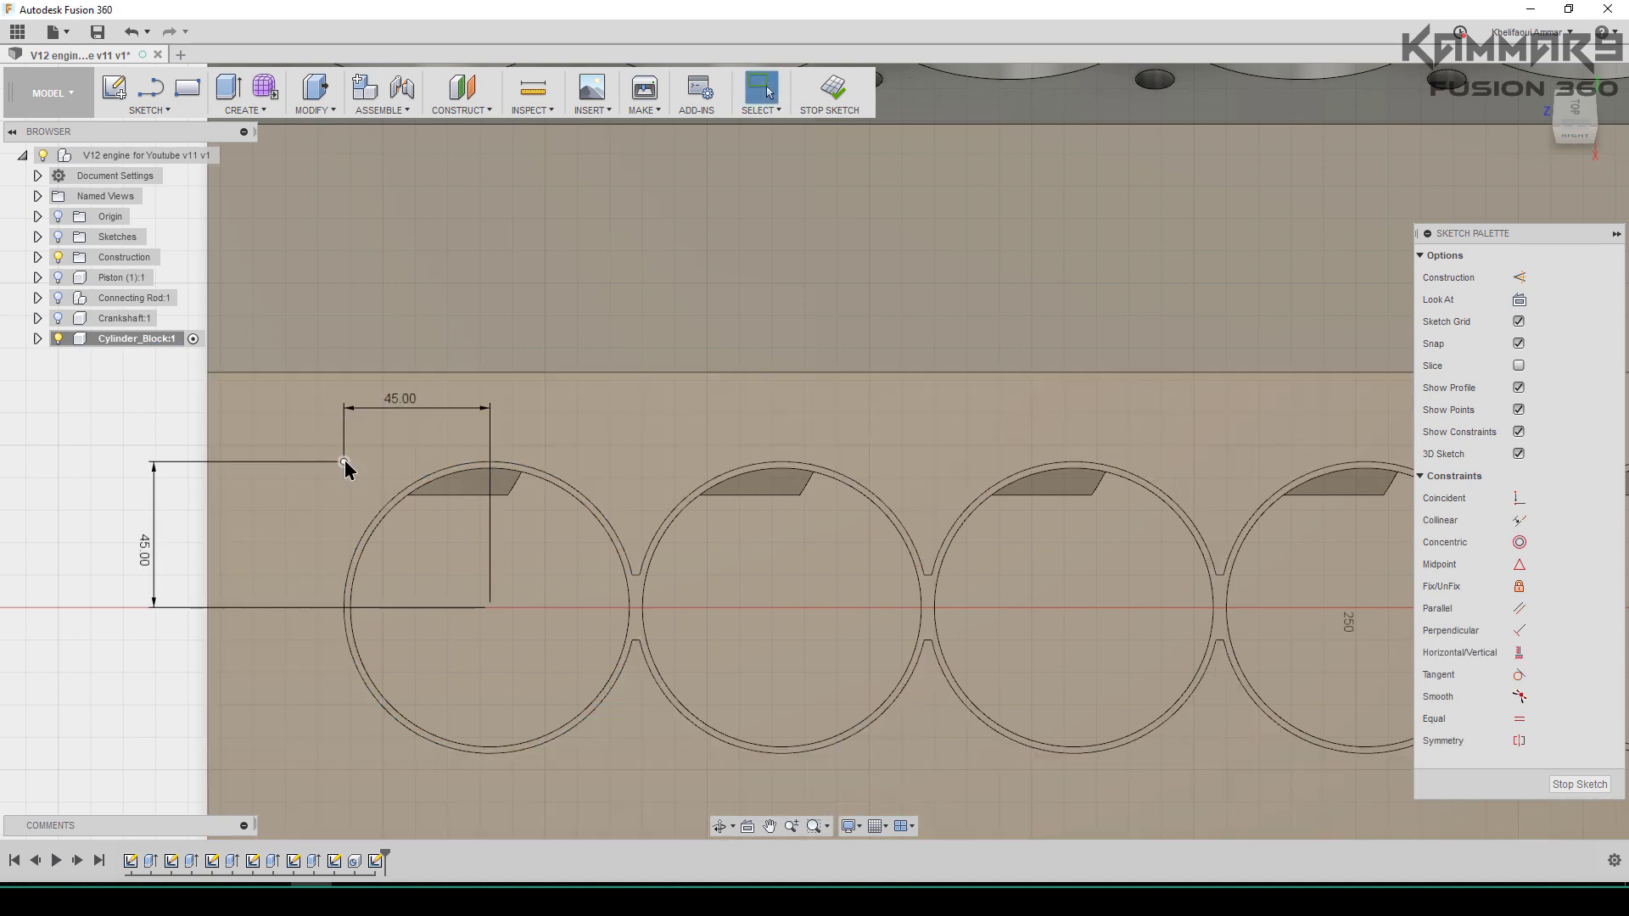
key(Escape)
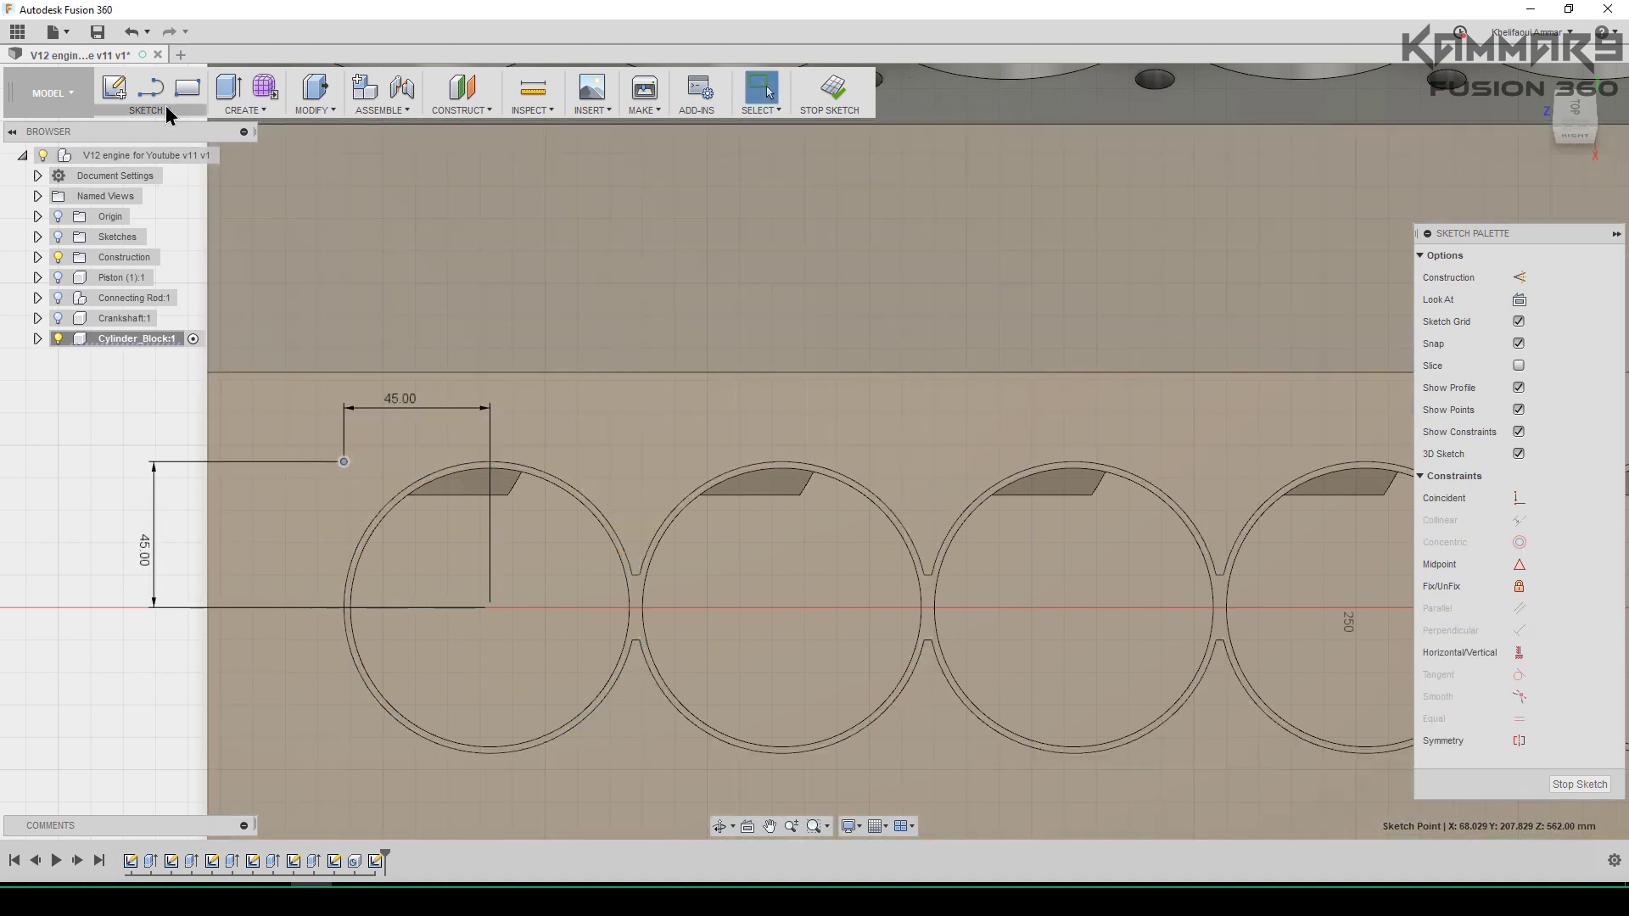
click(165, 107)
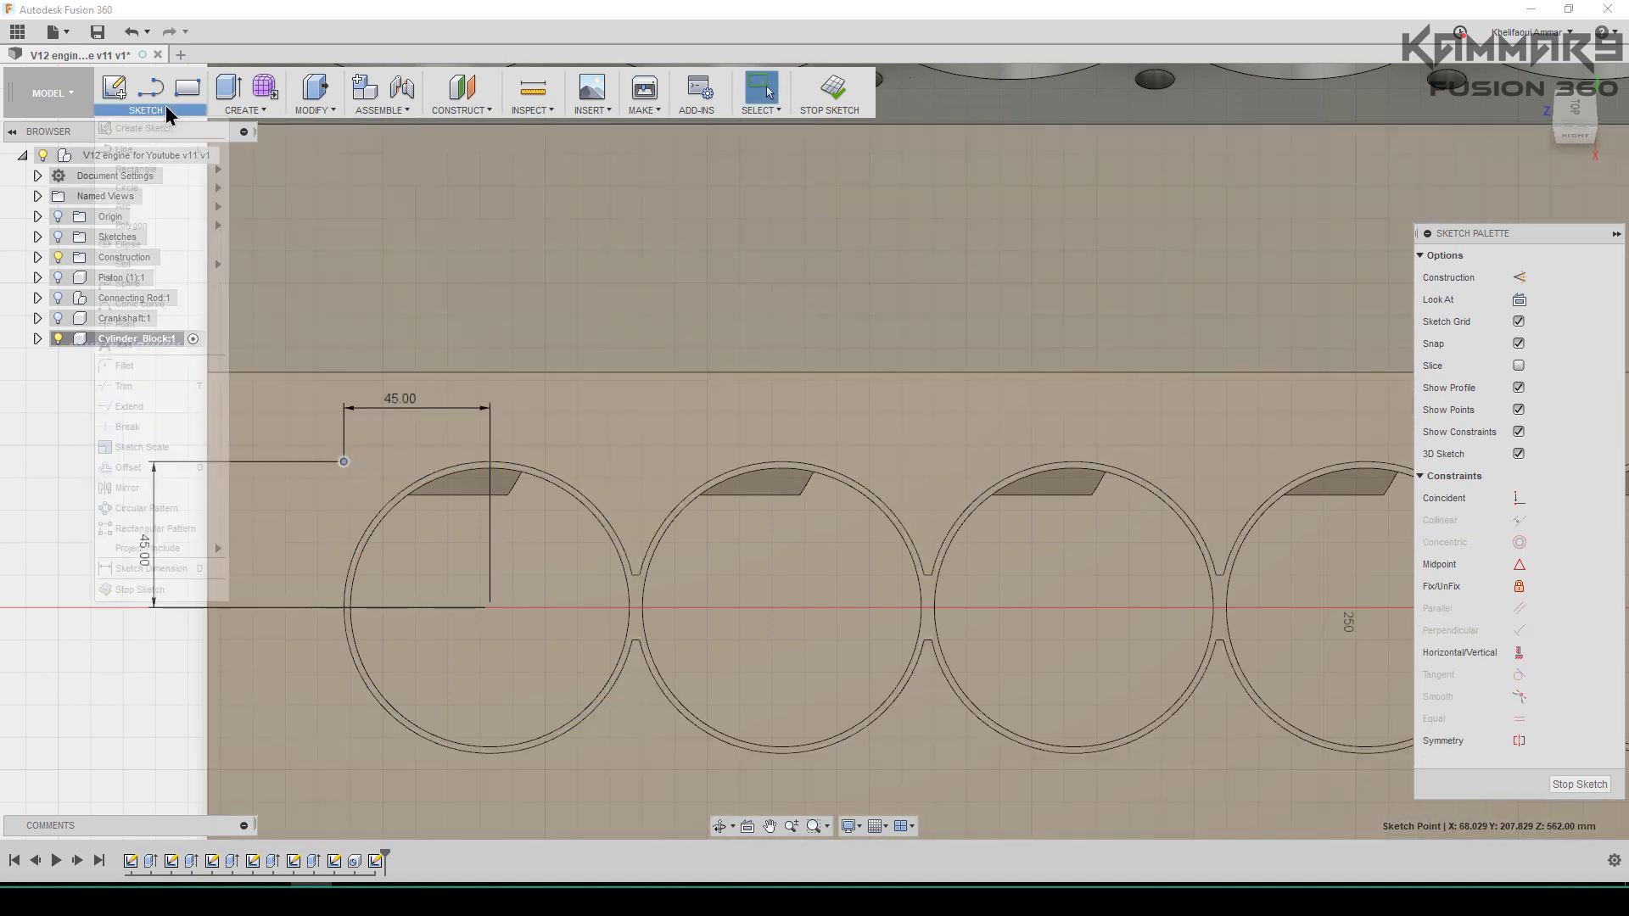
Step: Circular-pattern the bolt point around the first bore's centre with quantity 4
click(138, 509)
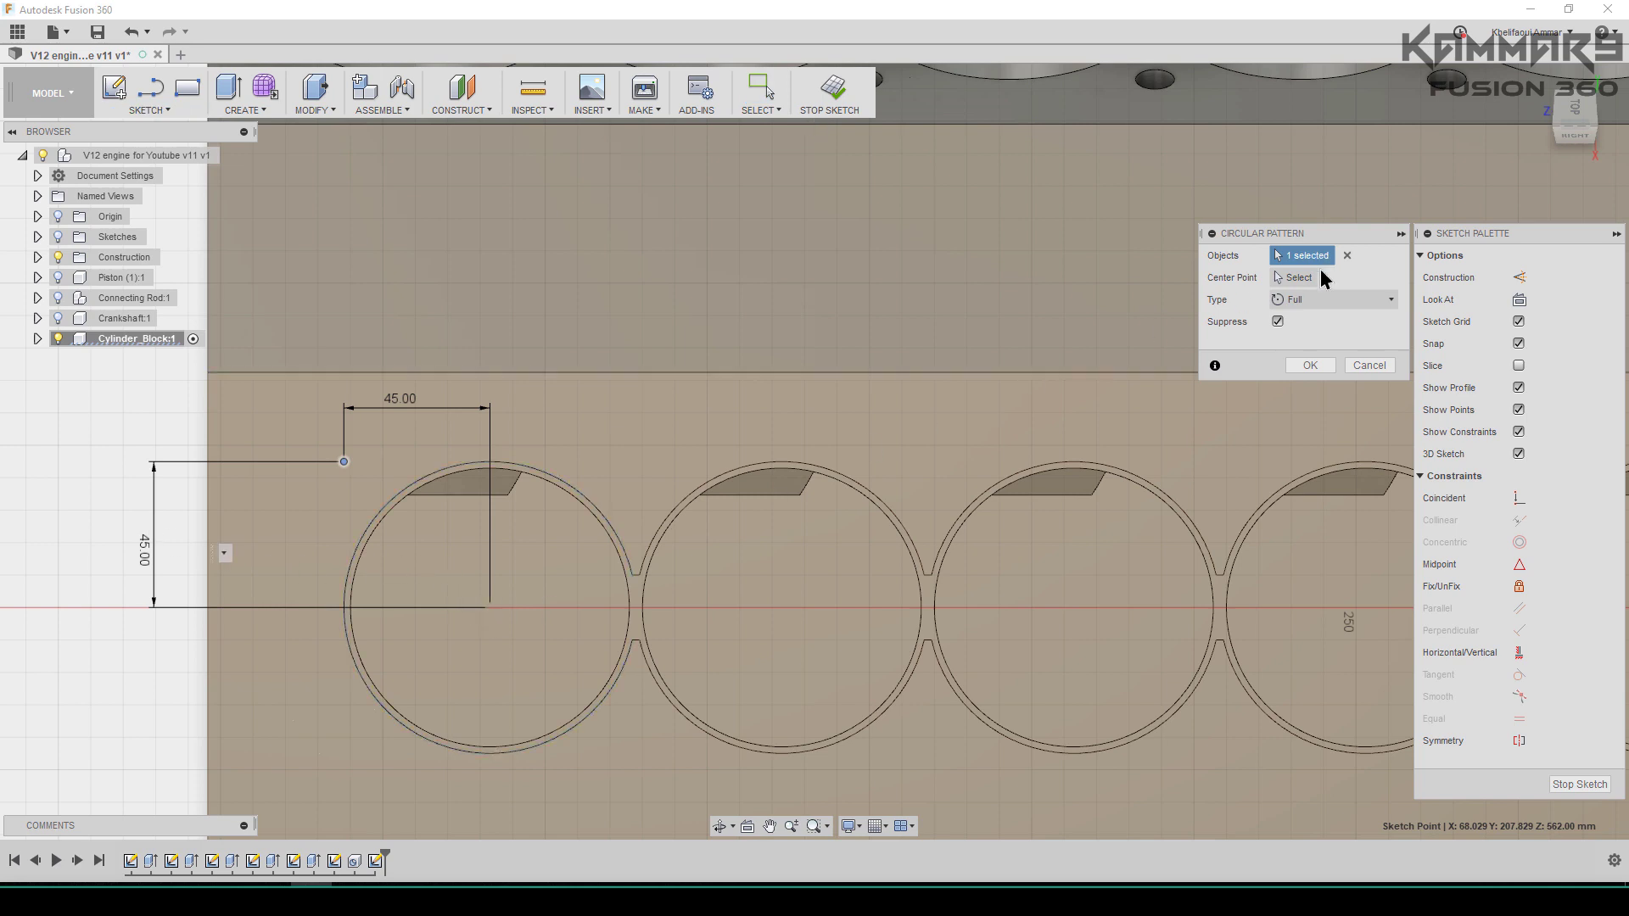
click(491, 607)
click(1394, 342)
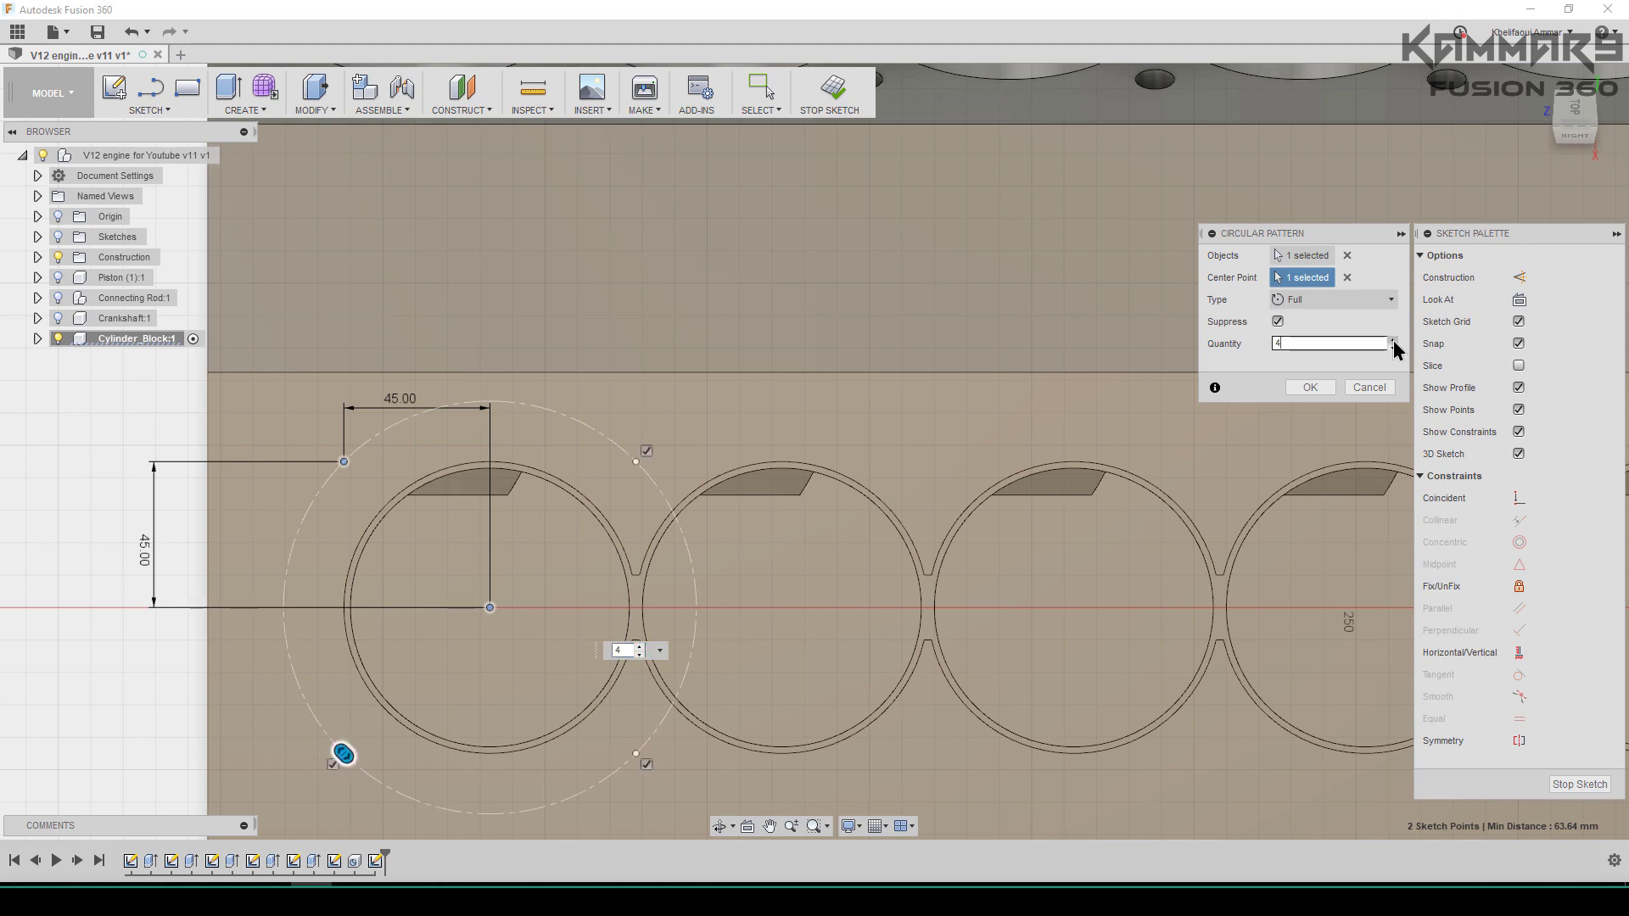
click(1310, 388)
scroll(747, 492, down, 2)
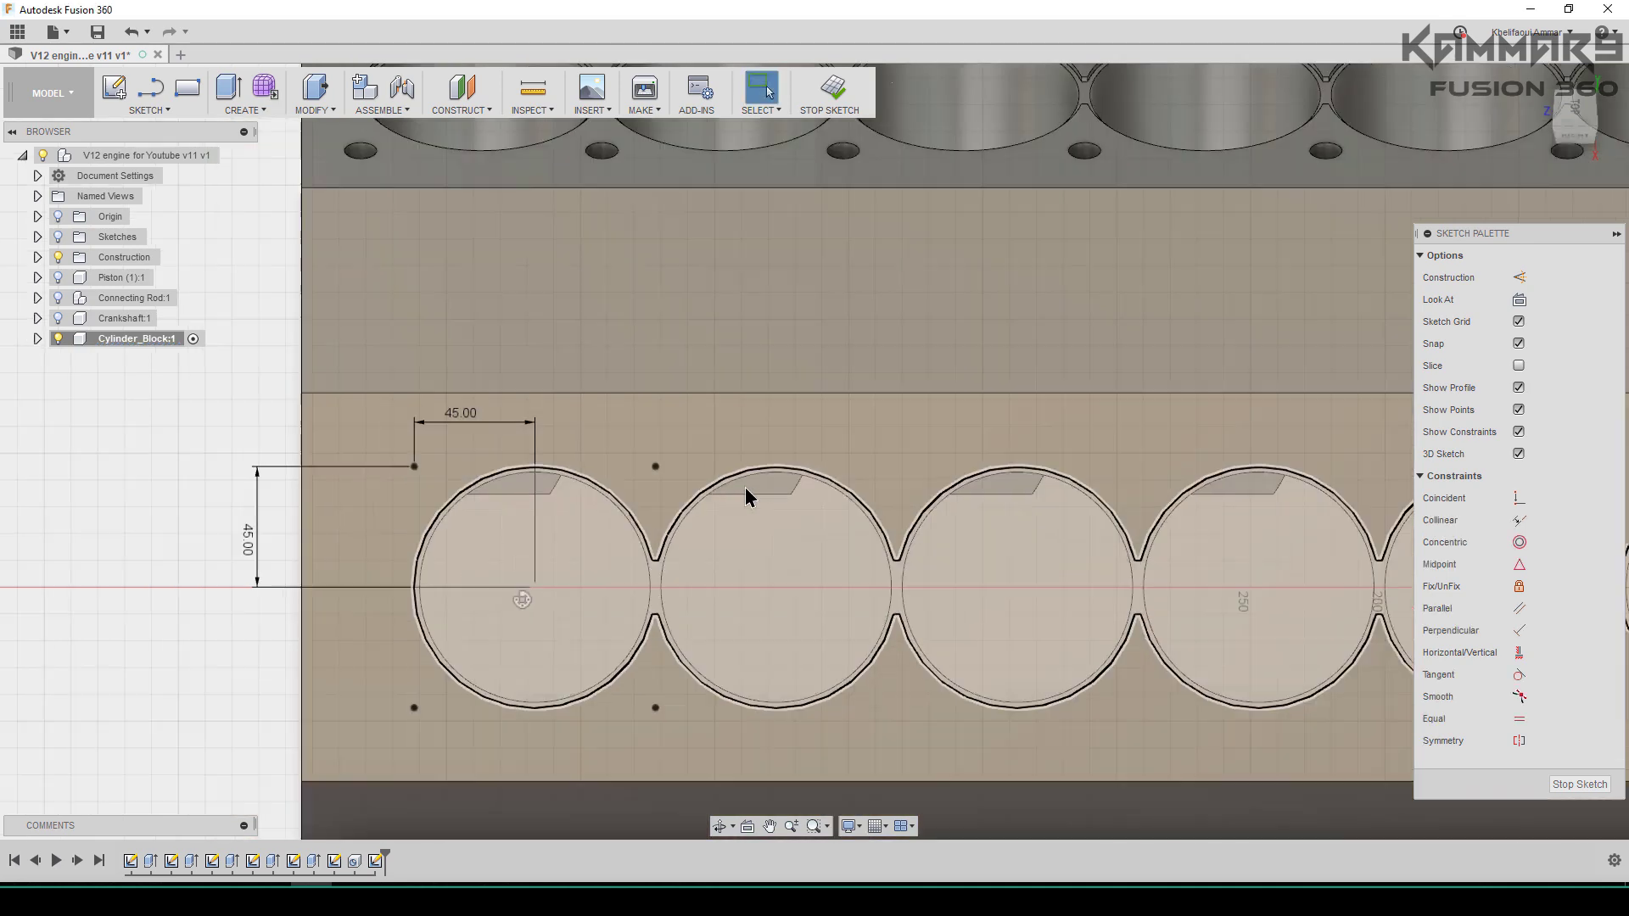
Step: Select the four bolt points around the first bore
click(662, 469)
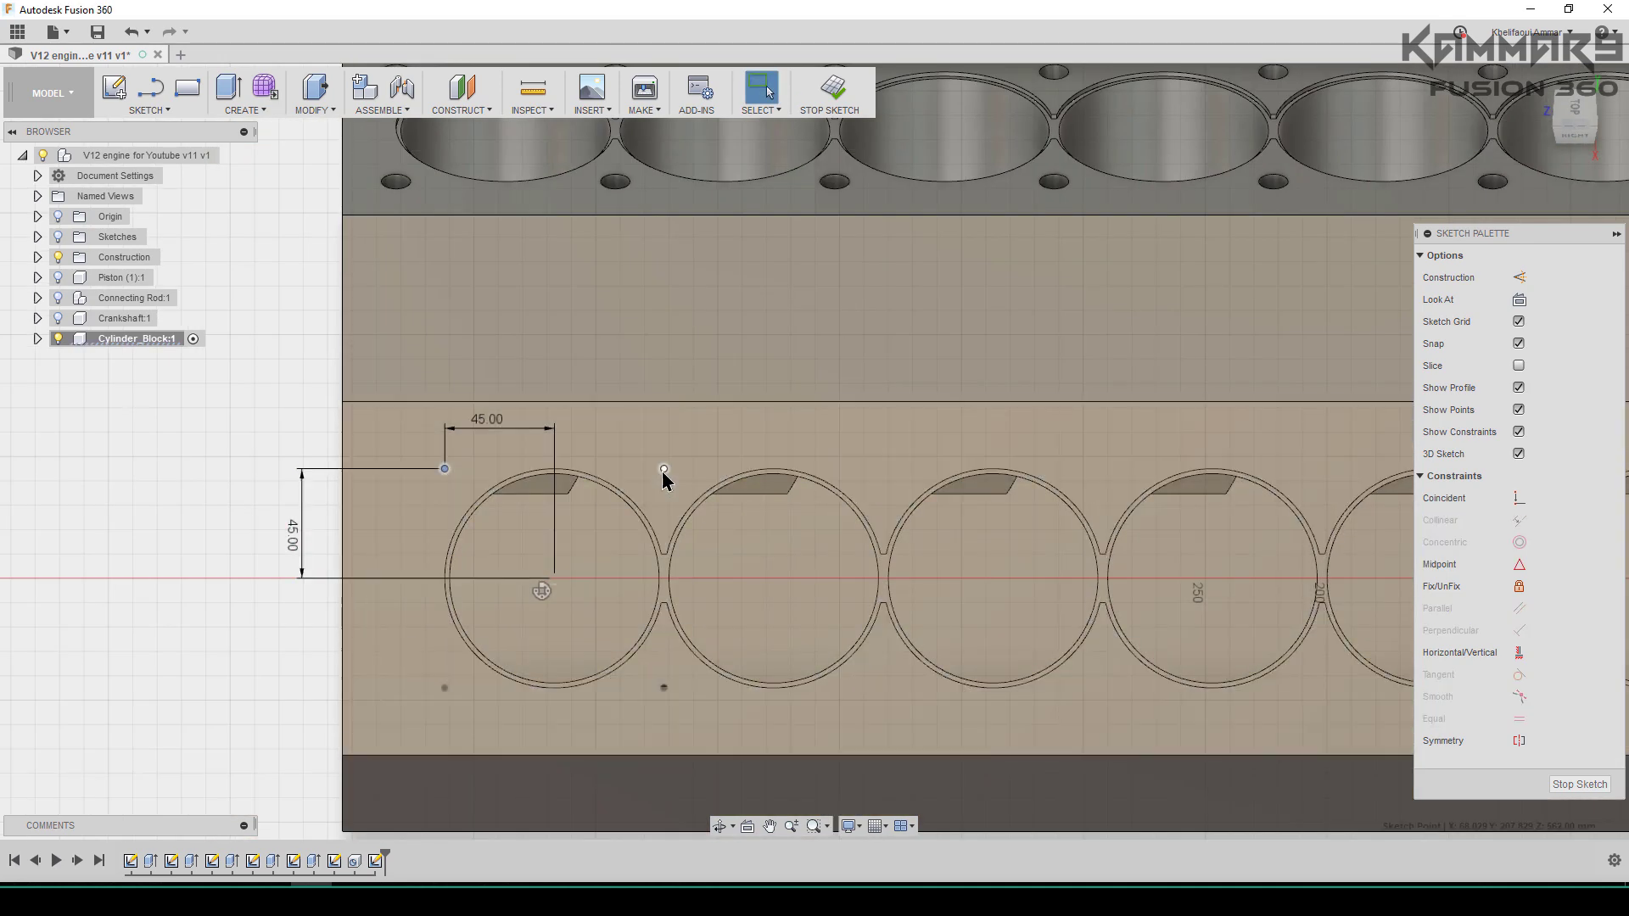
shift+click(663, 688)
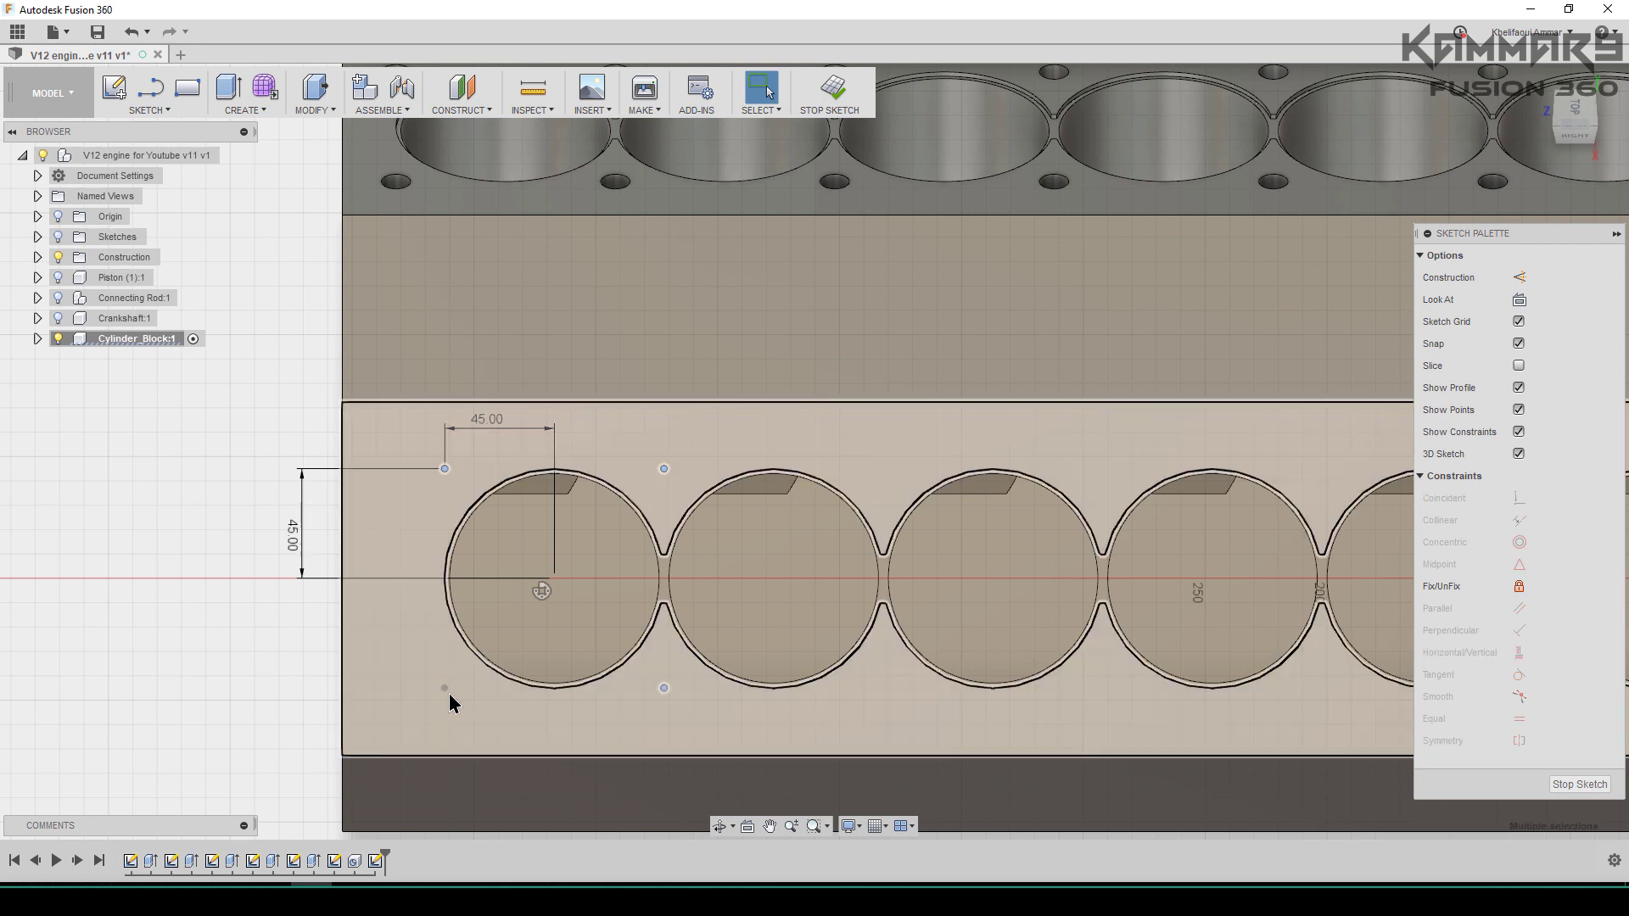
shift+click(444, 689)
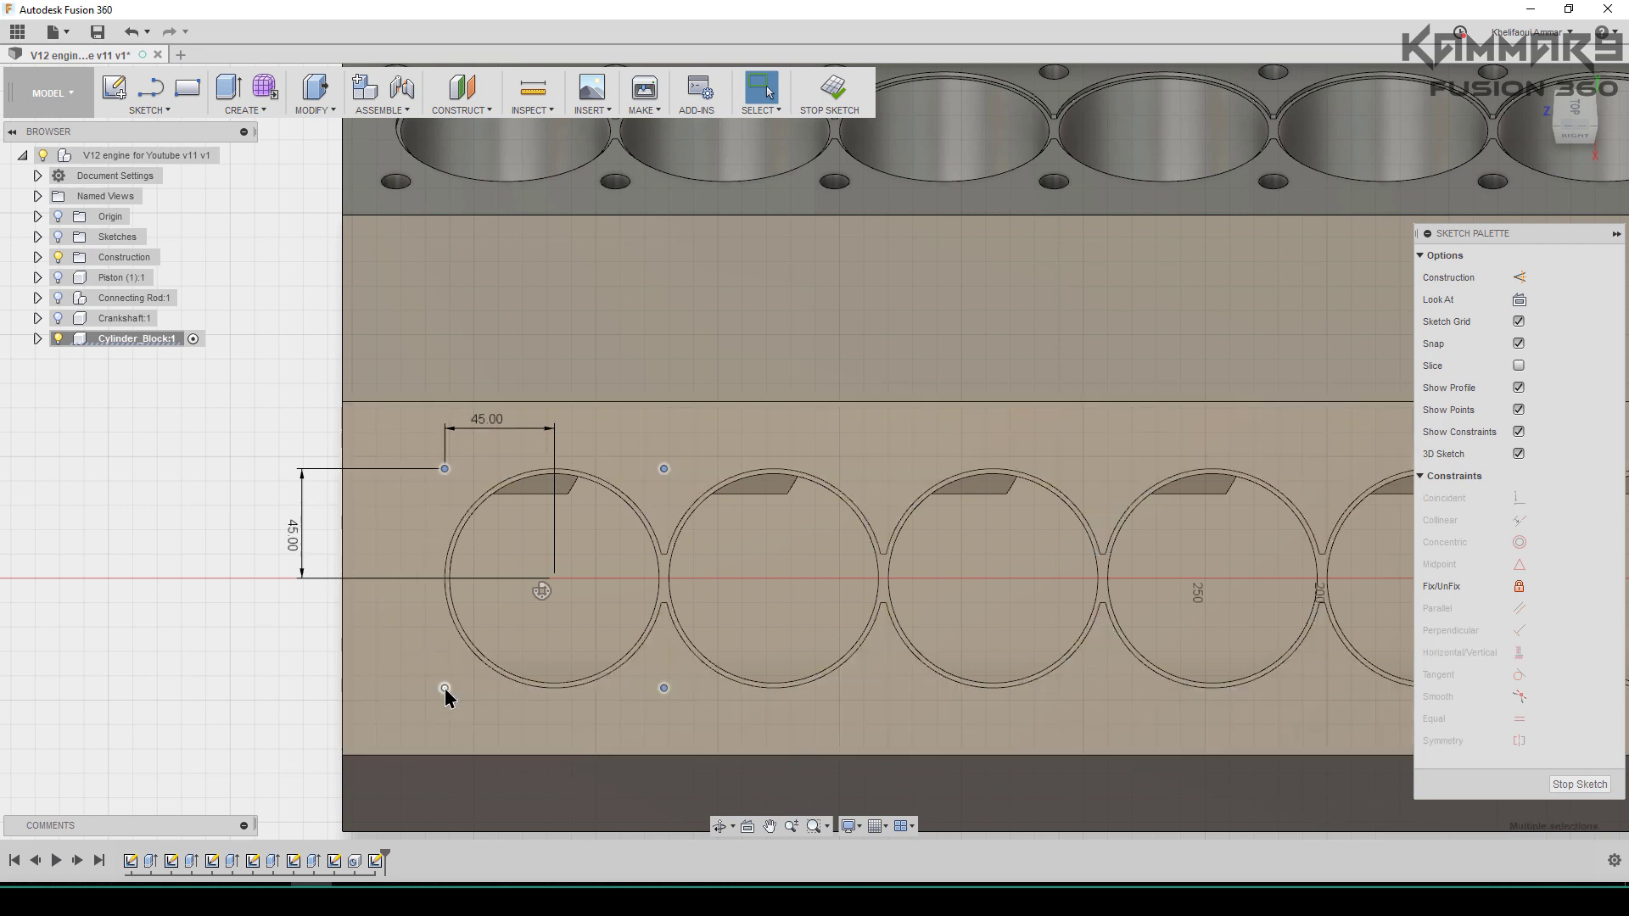
click(163, 110)
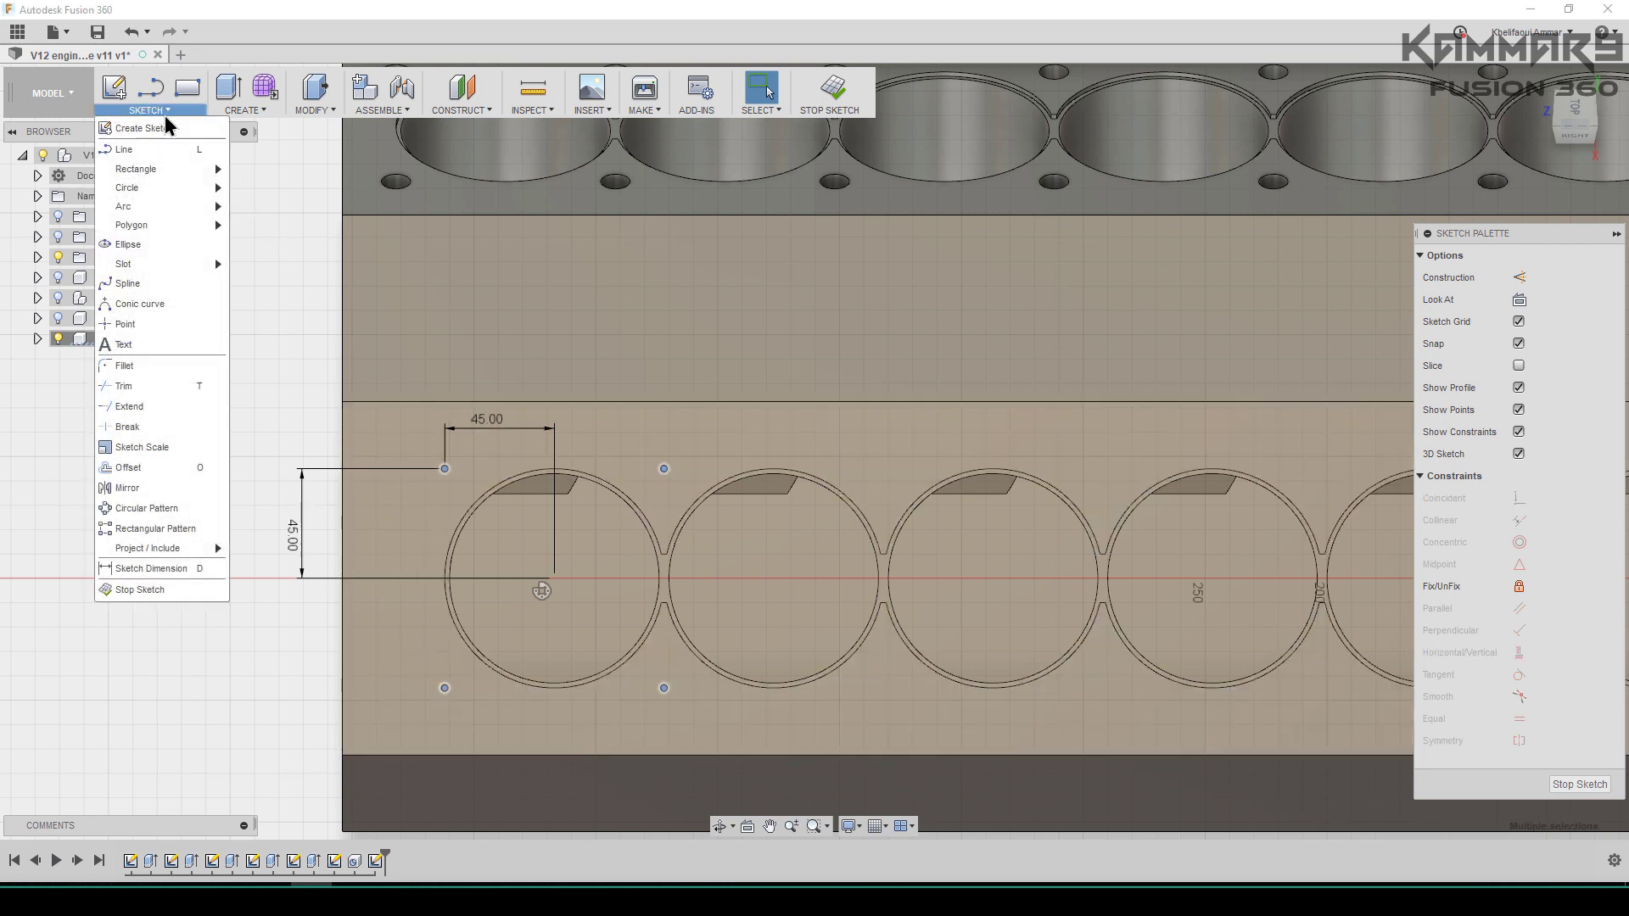
Step: Rectangular-pattern the four bolt points along the cylinder row at 180 mm, quantity 4
click(136, 526)
drag(566, 578, 1013, 578)
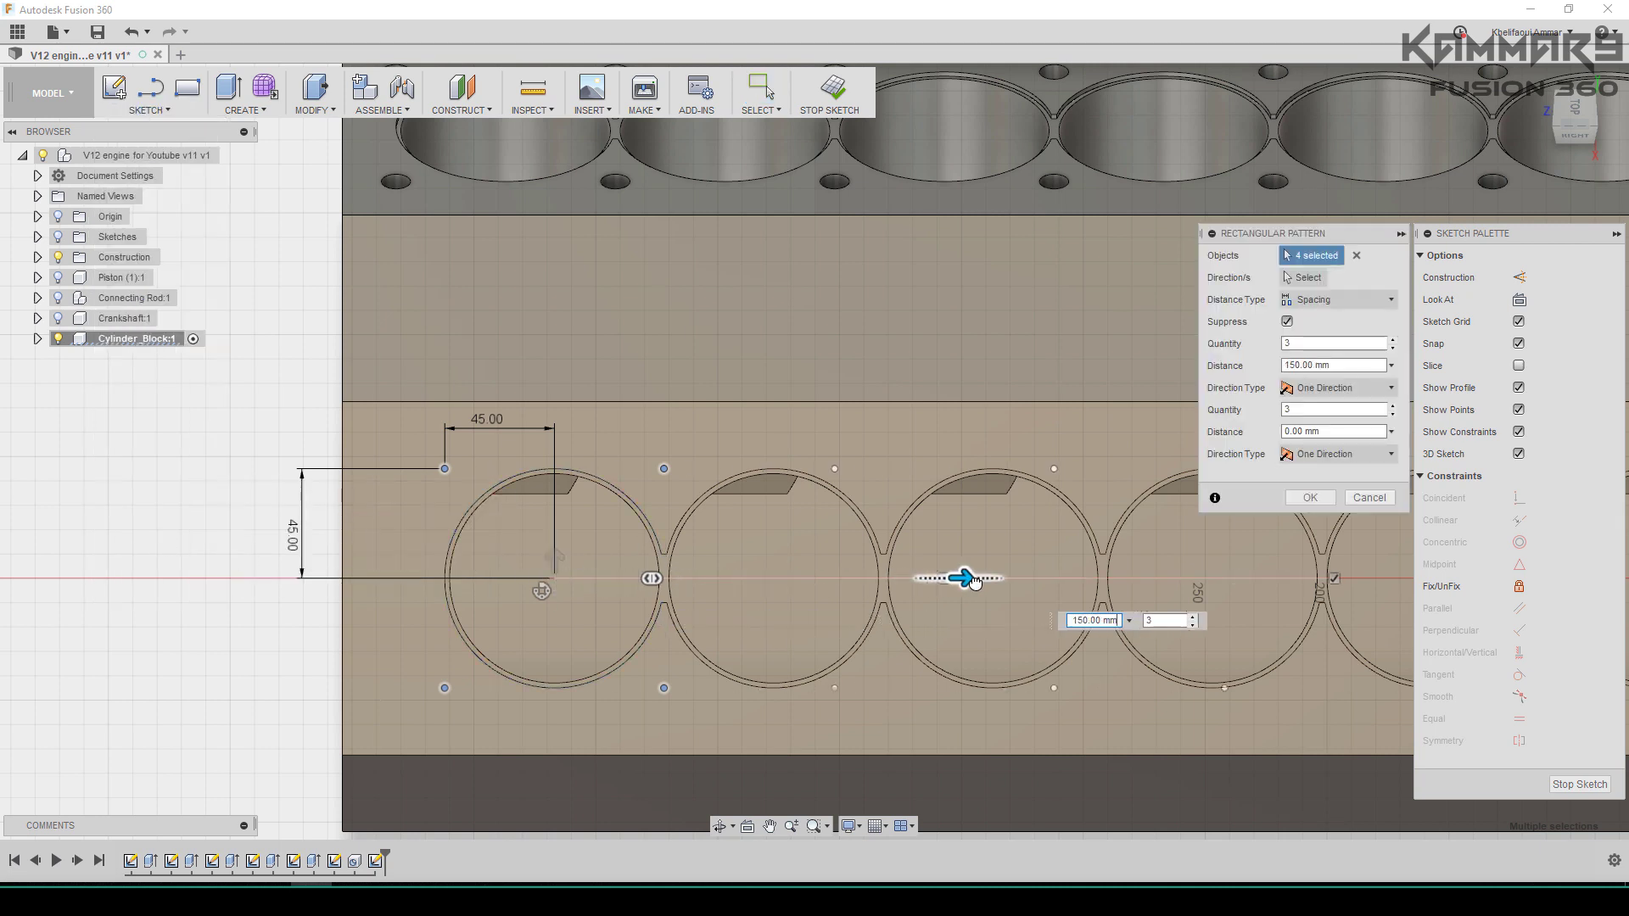
scroll(823, 527, down, 5)
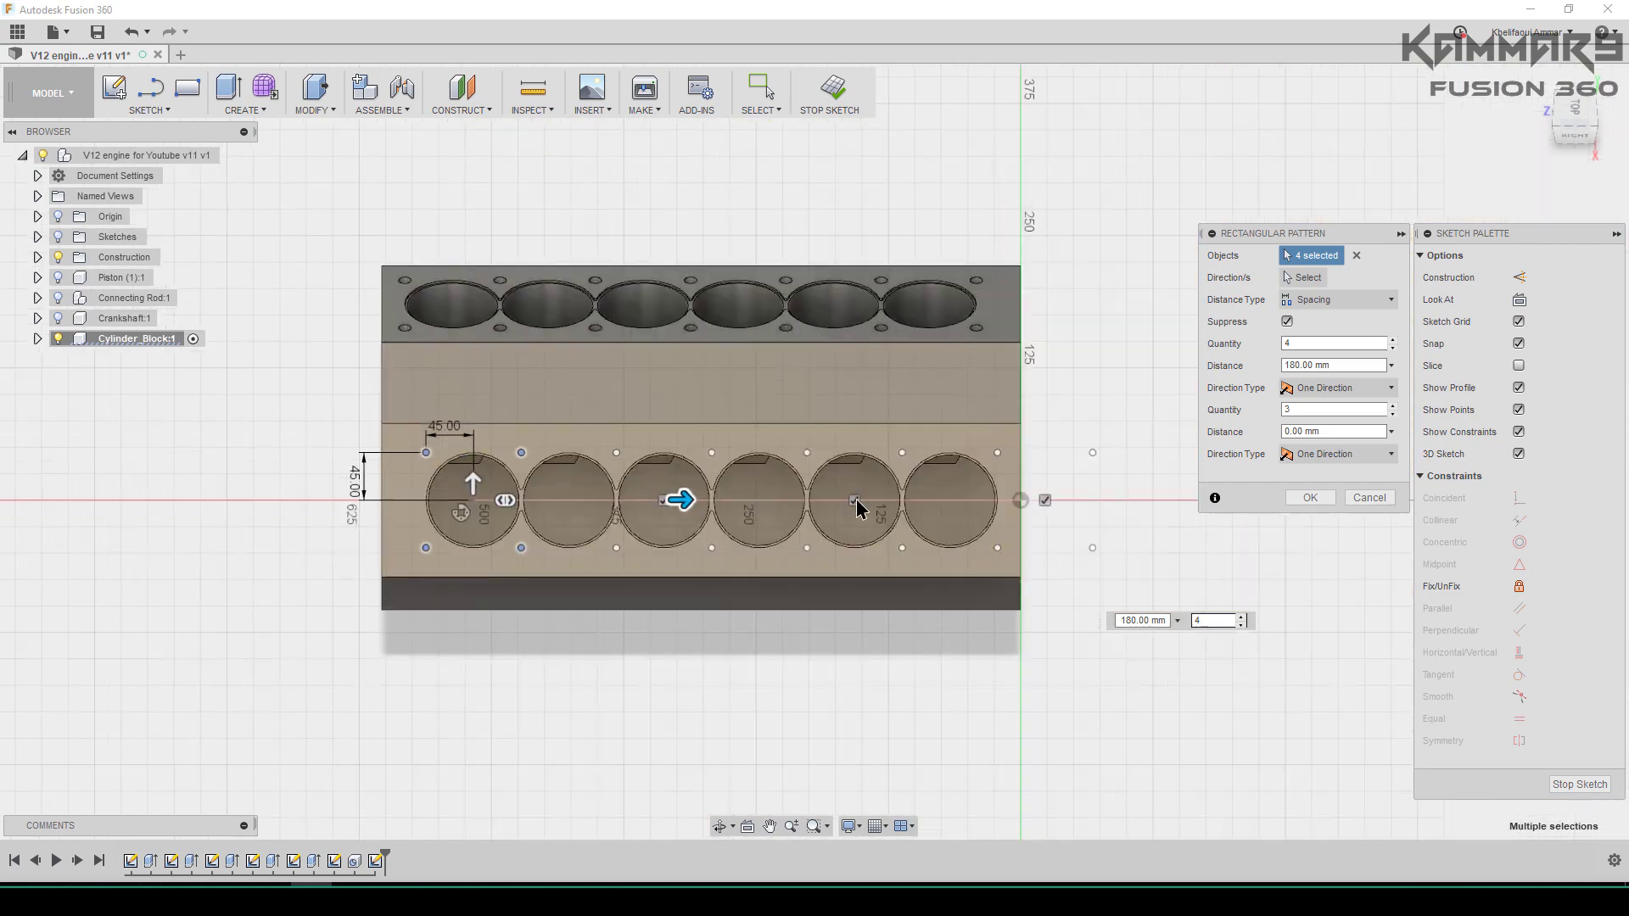
scroll(862, 404, up, 2)
key(Return)
Step: Delete the two surplus points past the last bore and finish the sketch
drag(1138, 383, 1179, 646)
key(Delete)
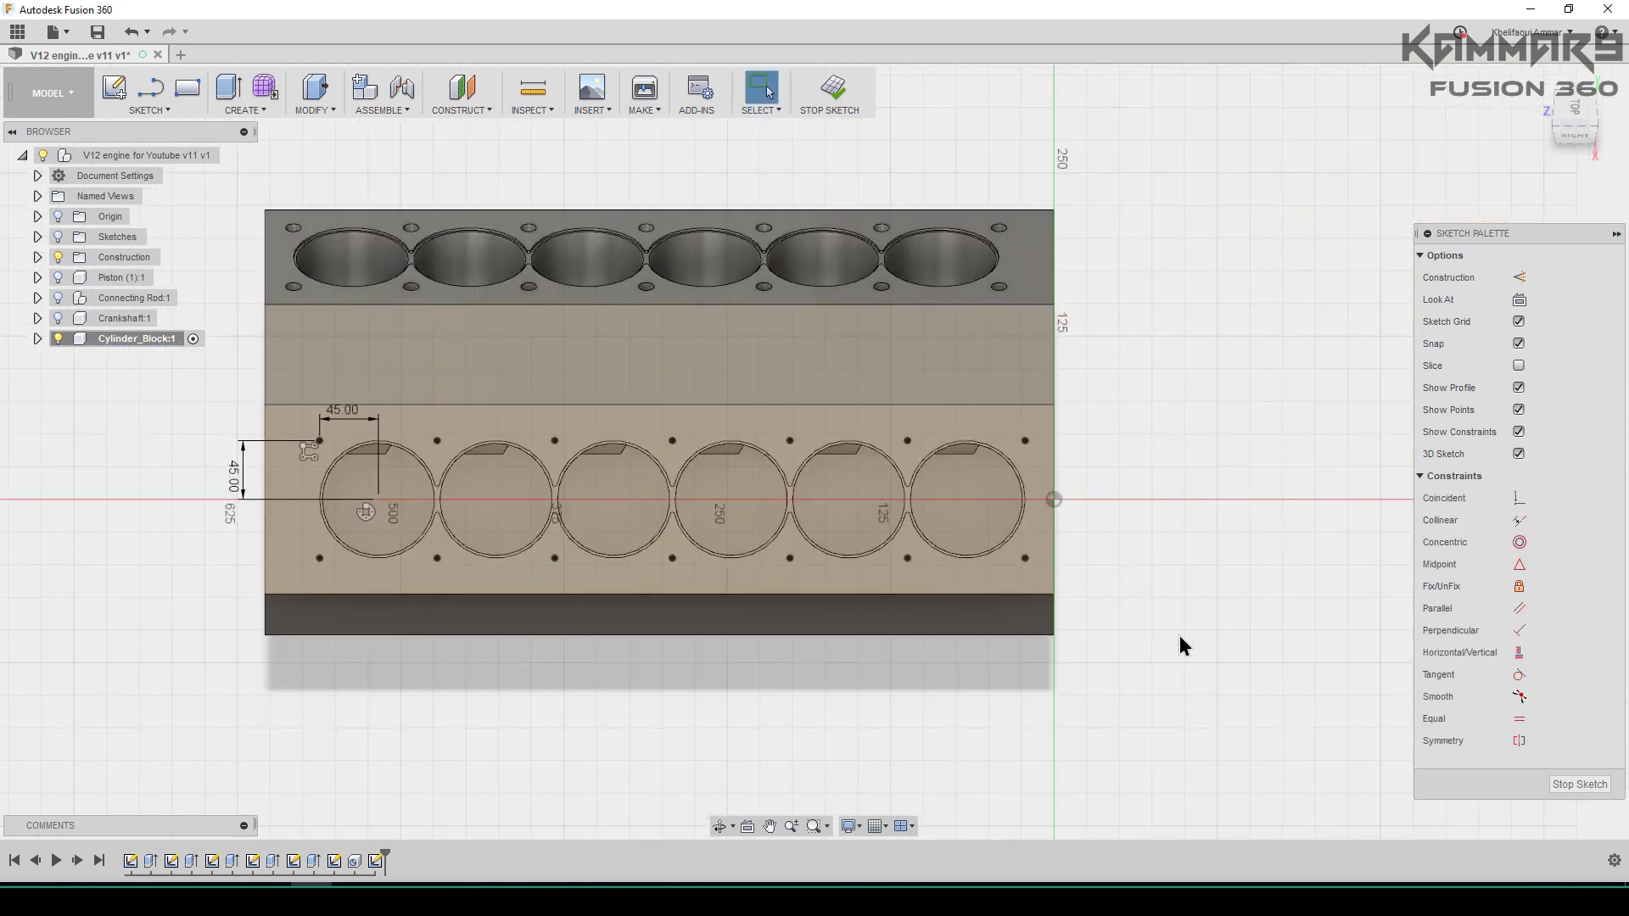
click(1595, 785)
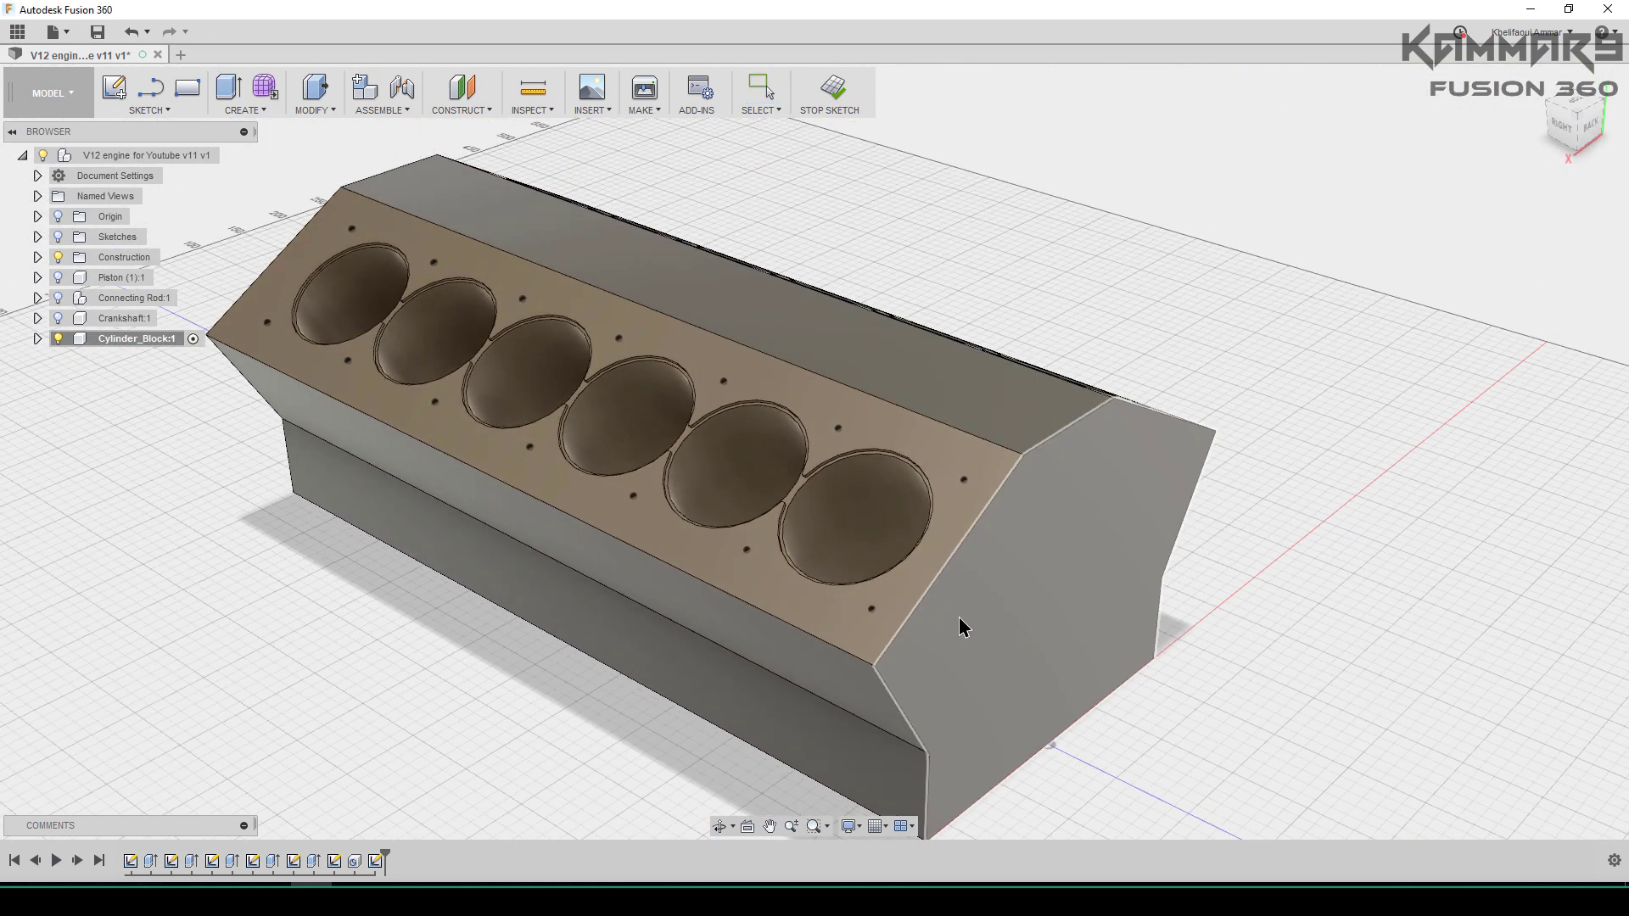
Step: Start a Hole feature and select the bolt points around the first bores
click(228, 108)
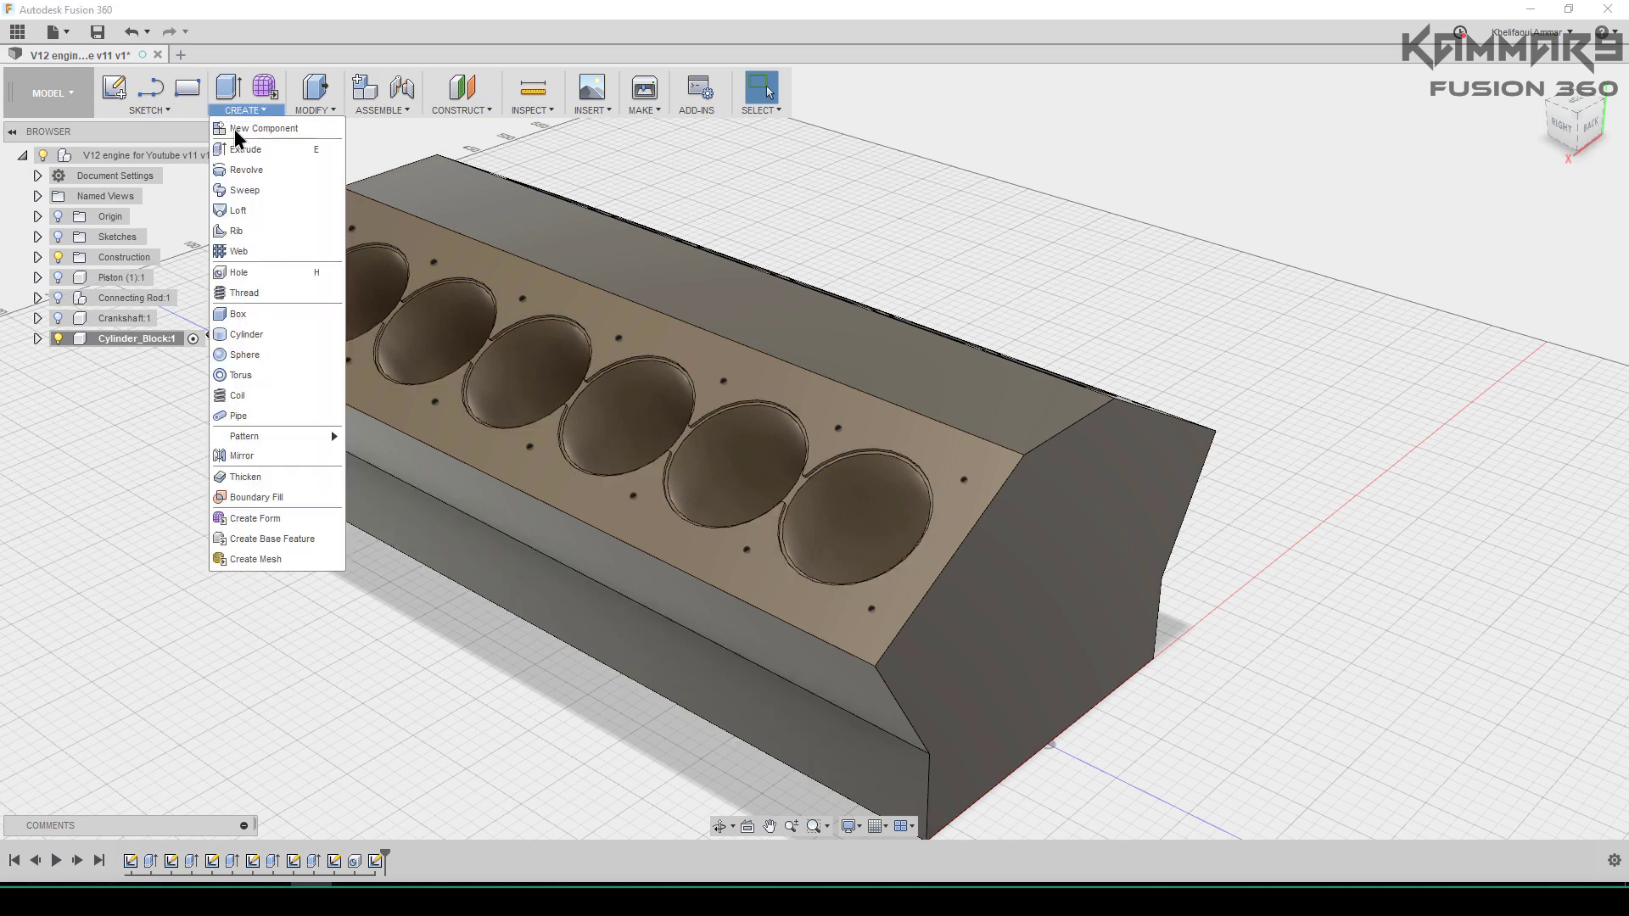
click(255, 263)
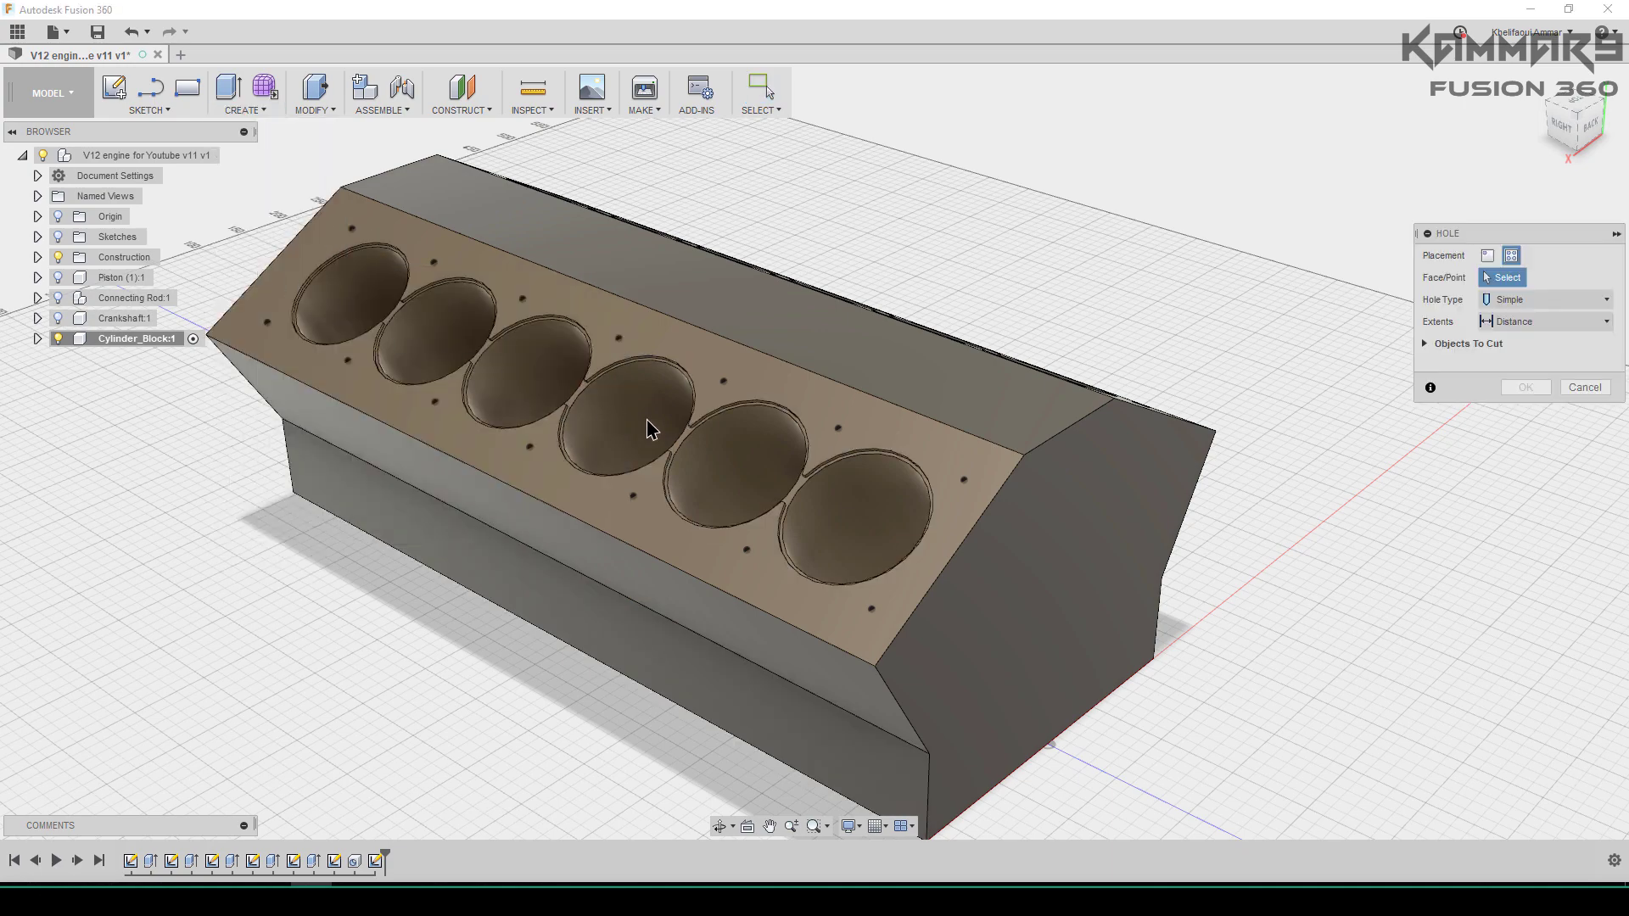
middle_drag(646, 429, 823, 428)
click(469, 337)
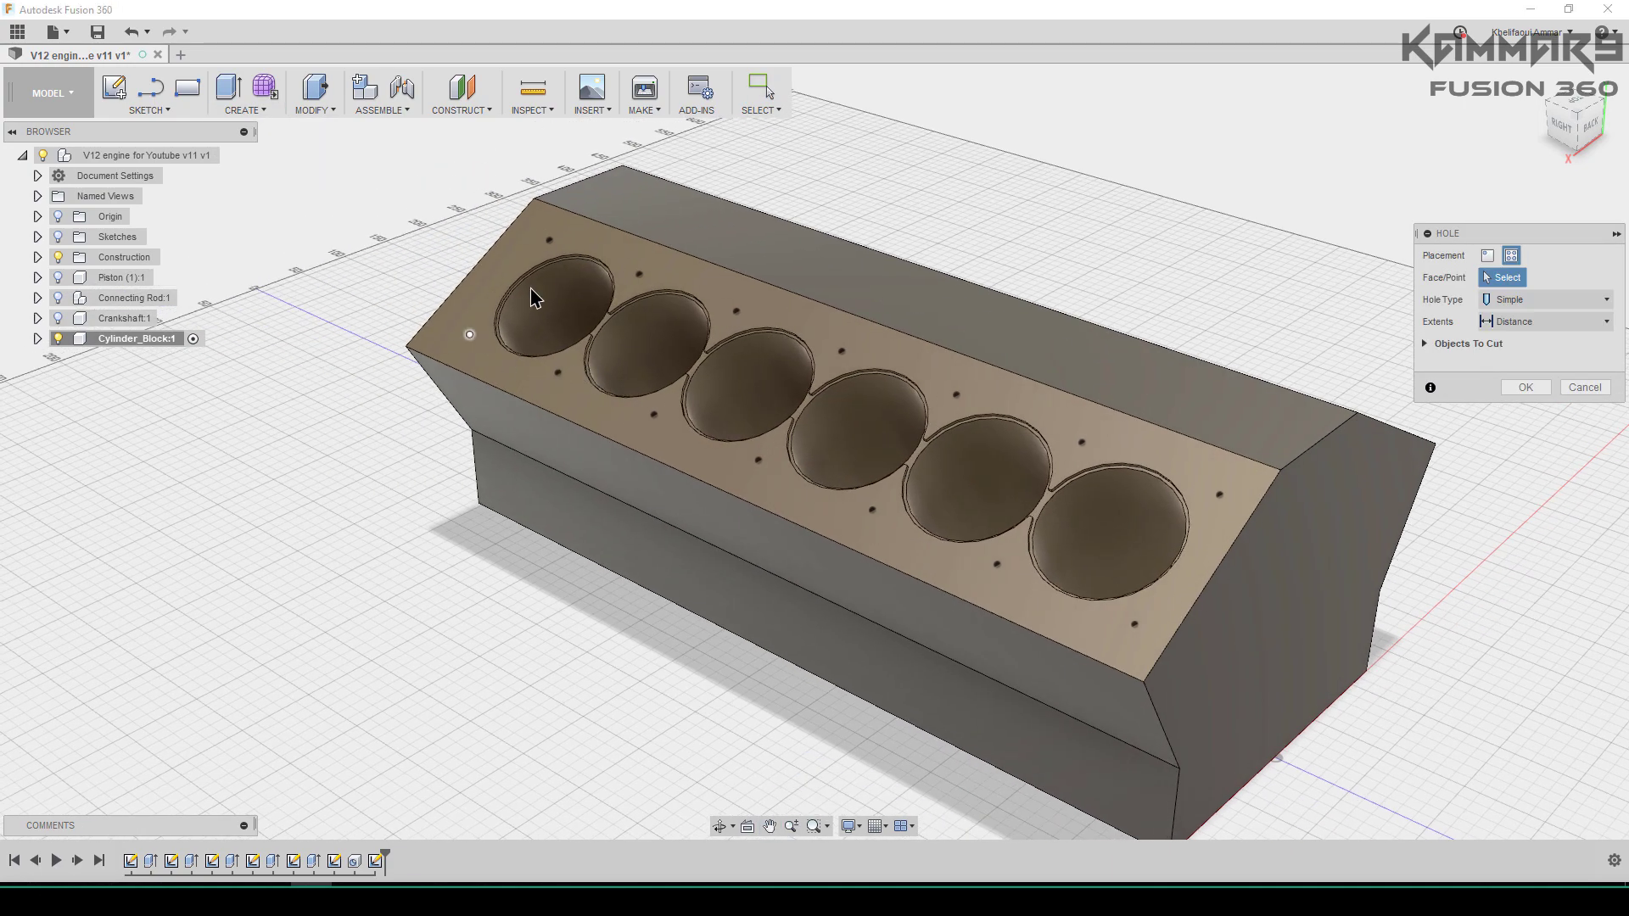
click(550, 240)
click(640, 274)
click(558, 373)
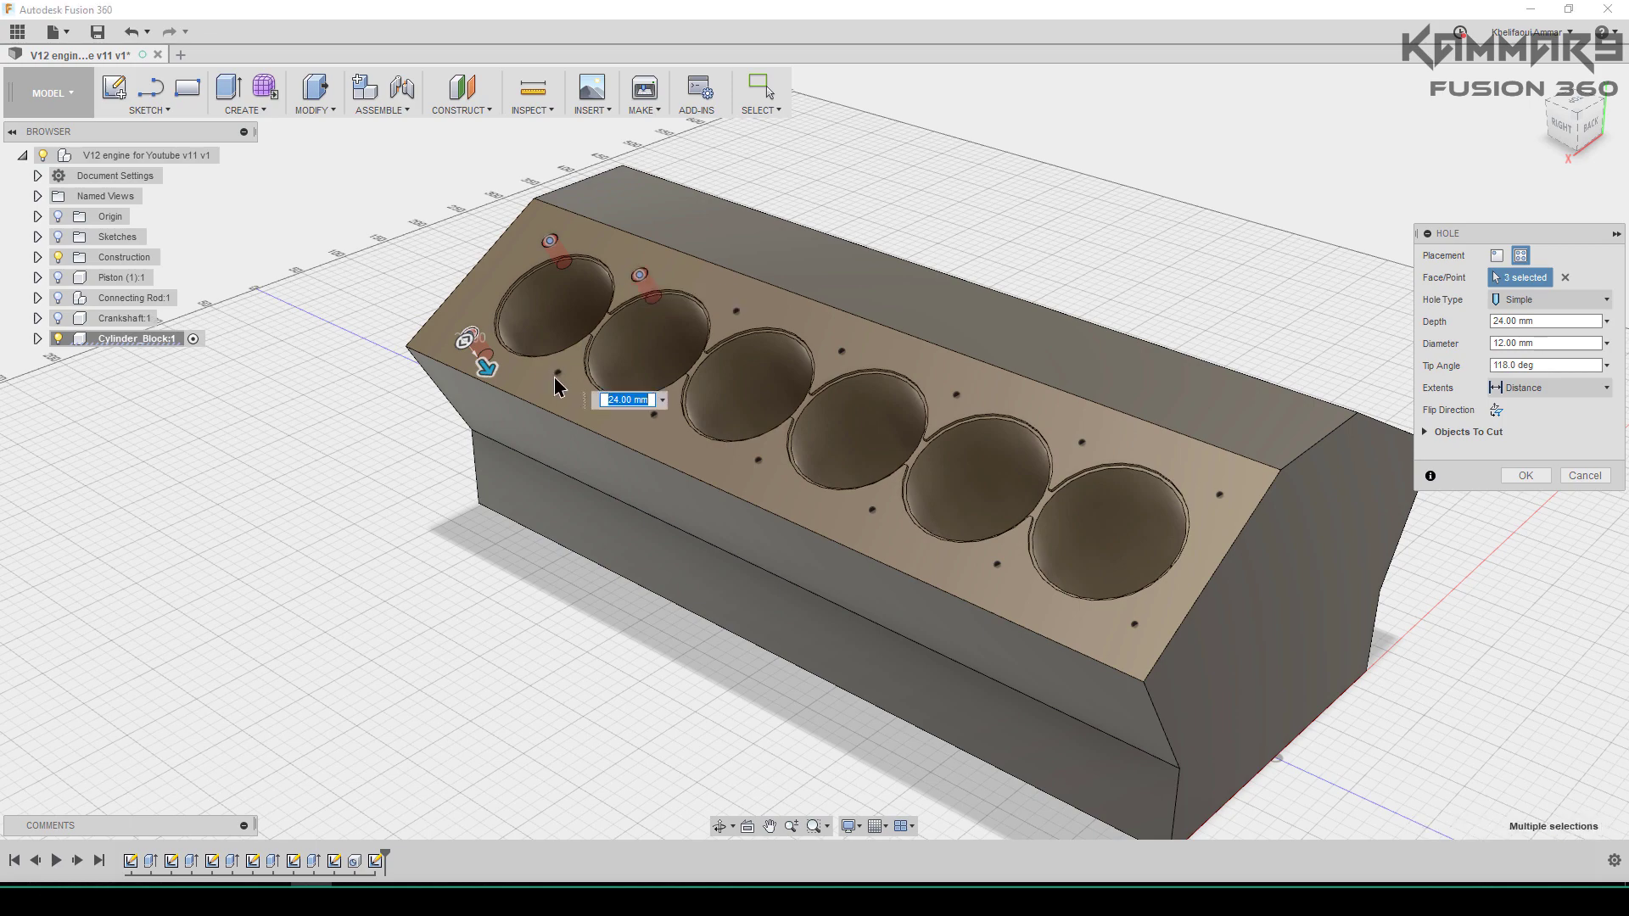
click(735, 313)
click(652, 416)
click(759, 462)
Step: Select the remaining bolt points and cut the 12 mm diameter, 24 mm deep holes
click(841, 351)
click(956, 395)
click(873, 511)
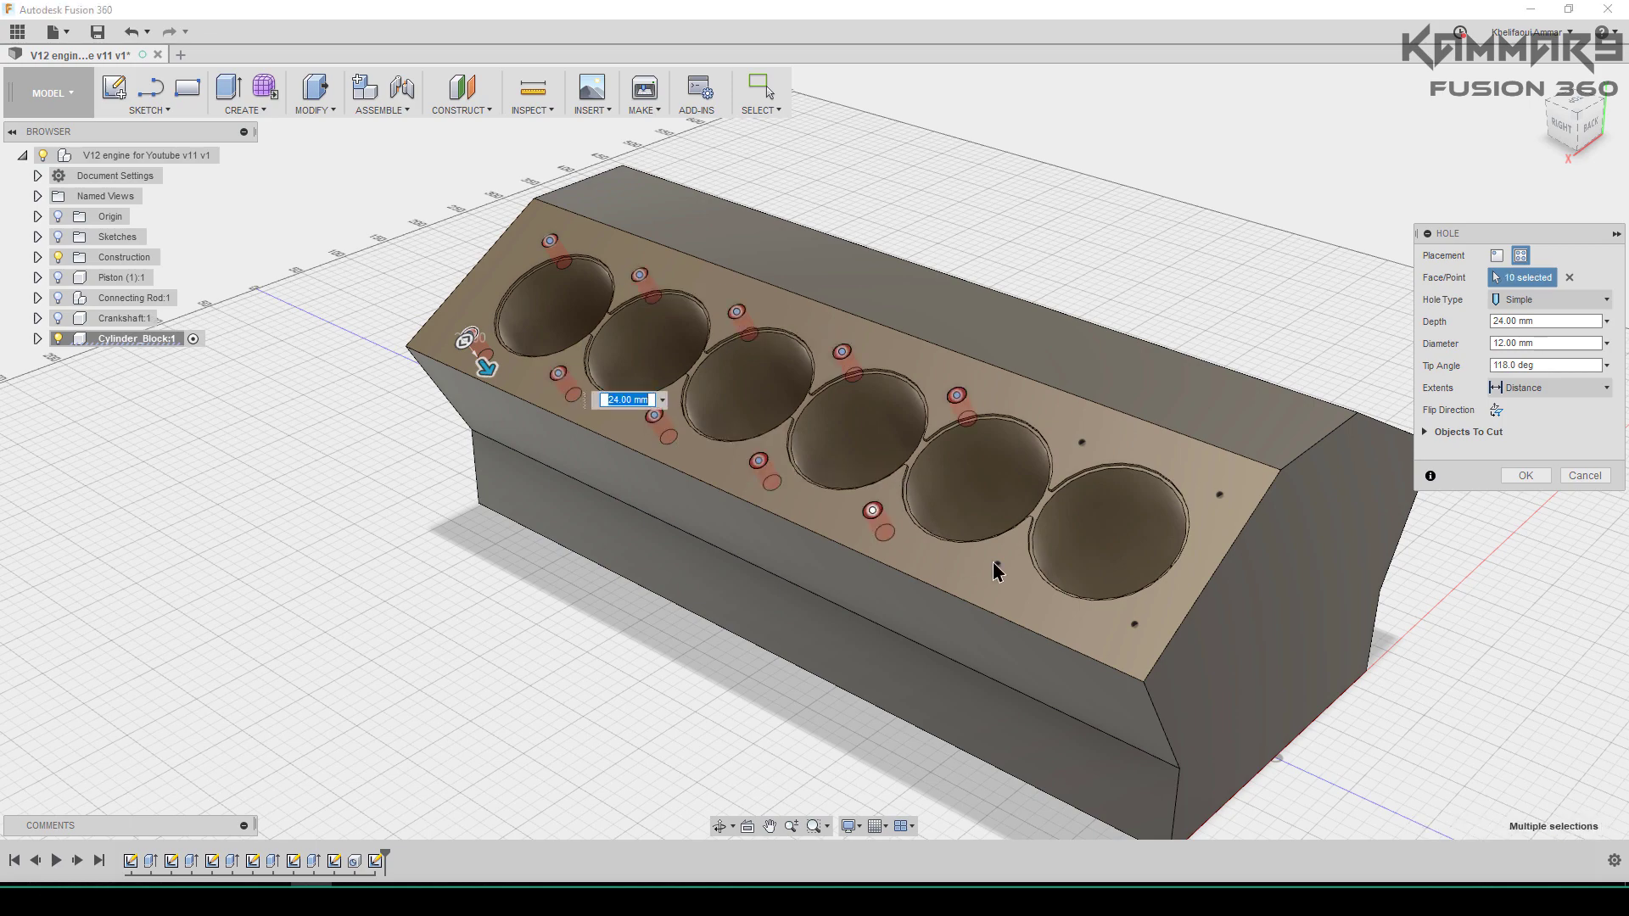
click(996, 564)
click(1081, 444)
click(1219, 494)
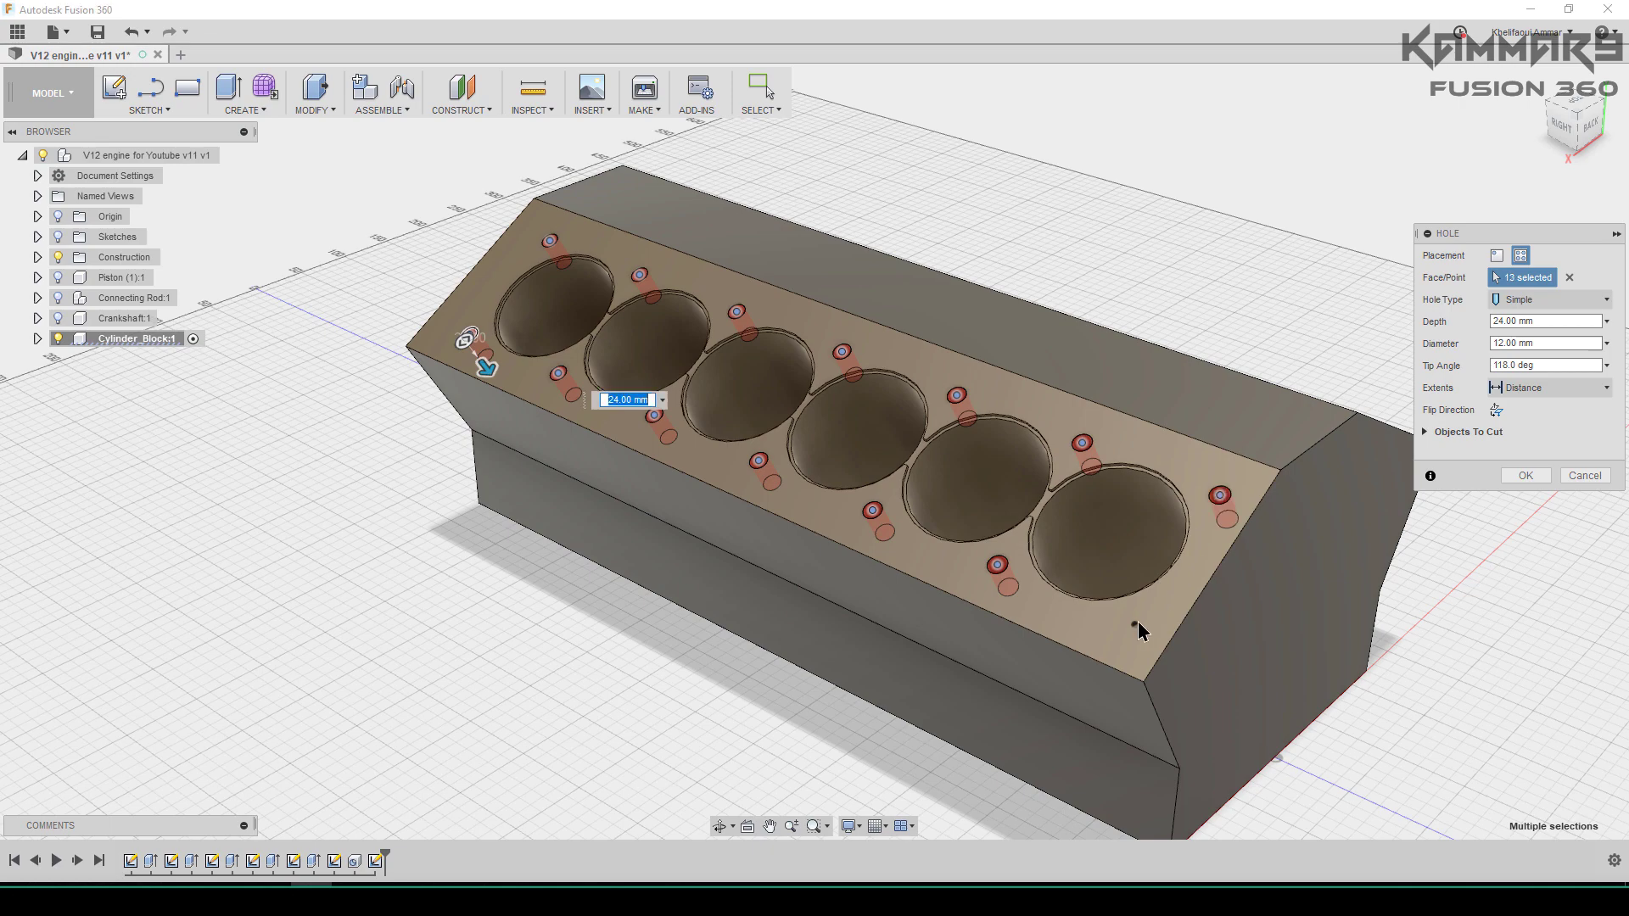
click(1134, 624)
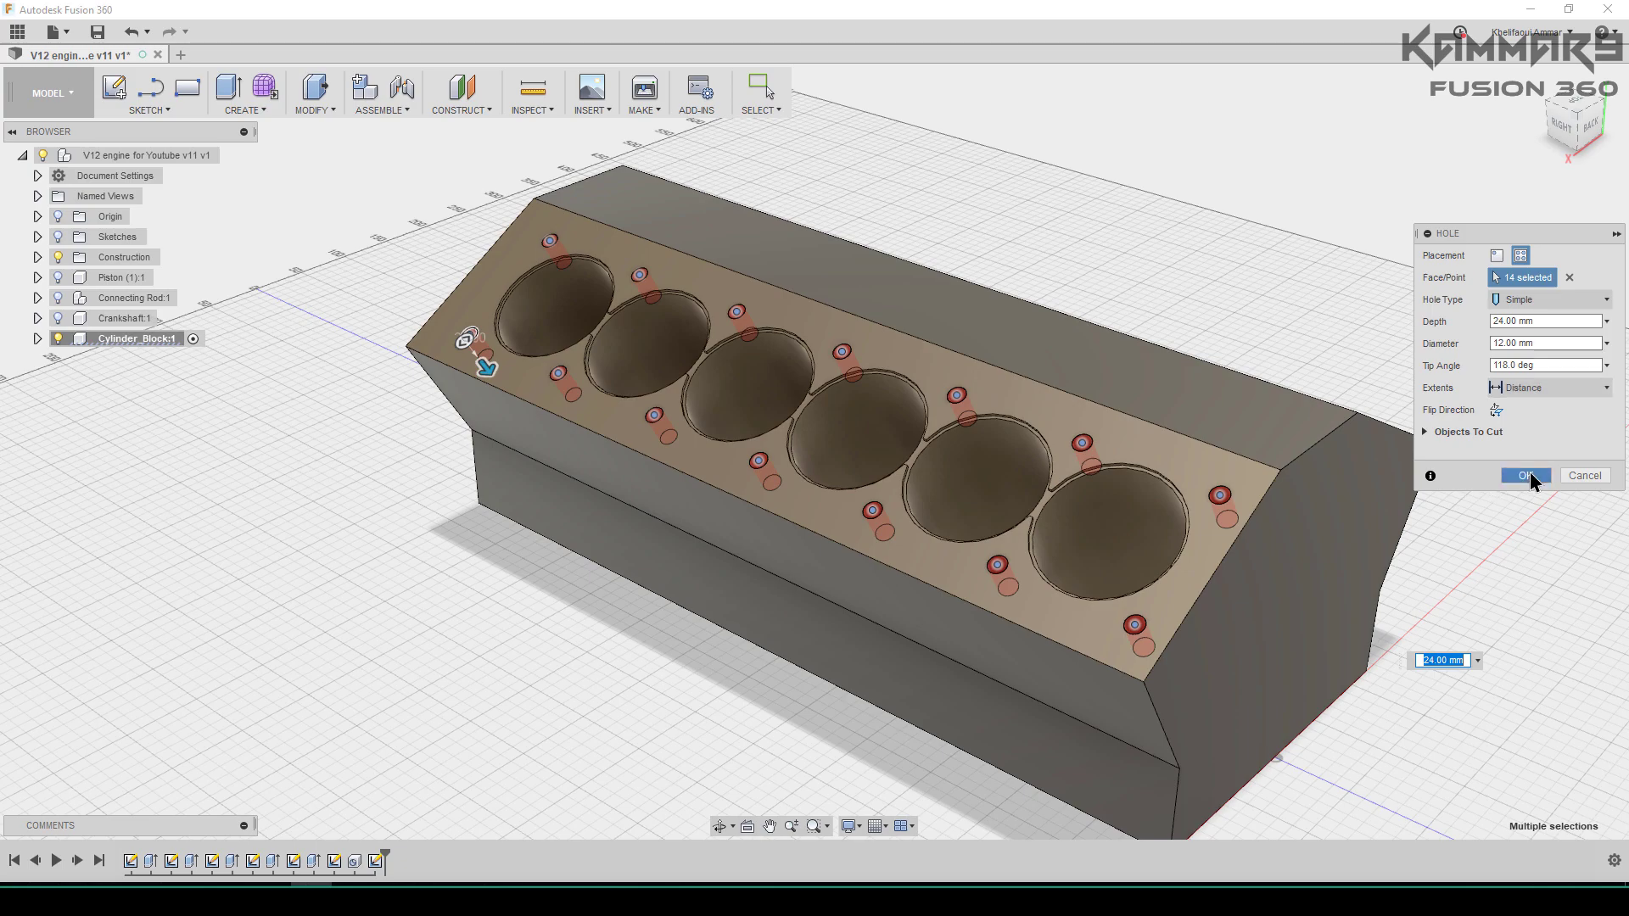
click(1530, 474)
shift+middle_drag(834, 477, 826, 480)
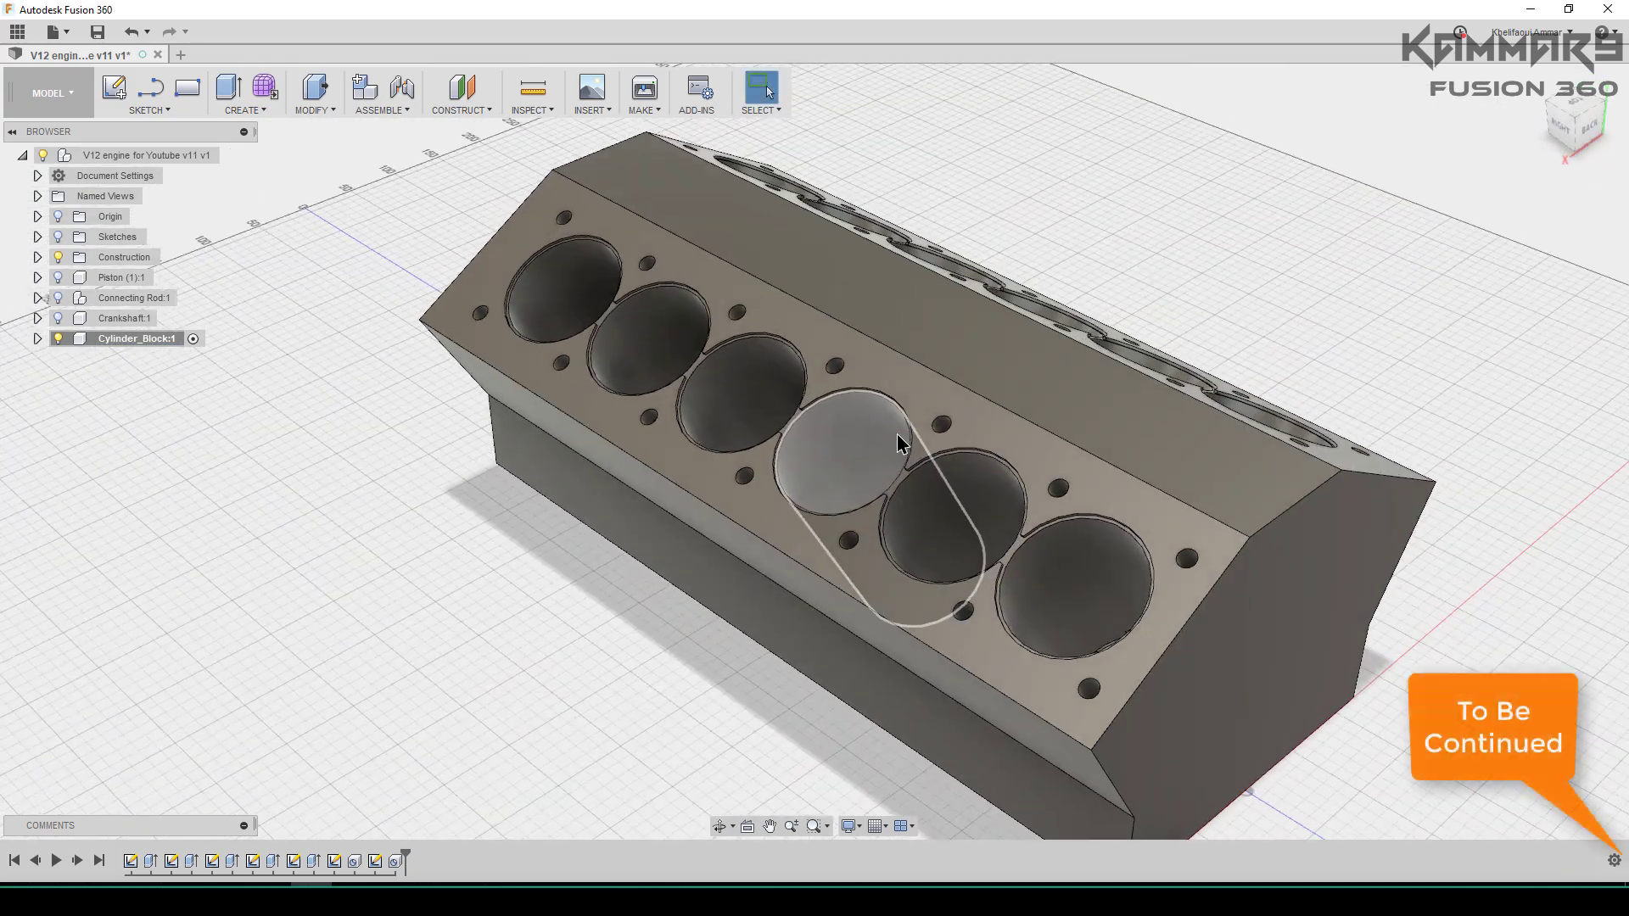
scroll(899, 444, down, 3)
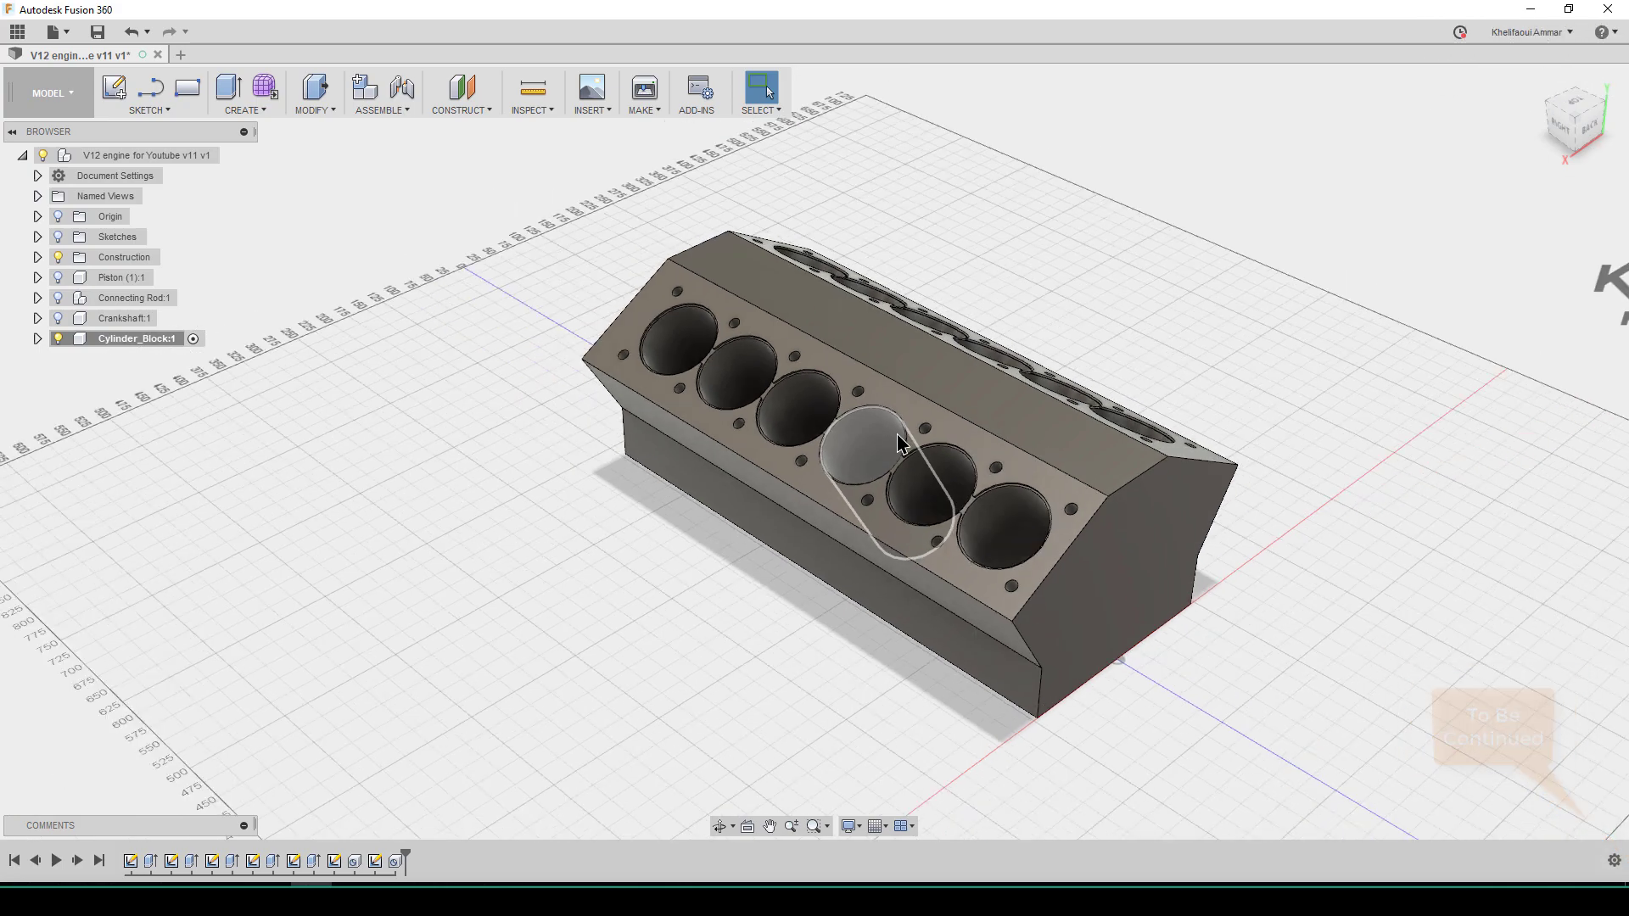